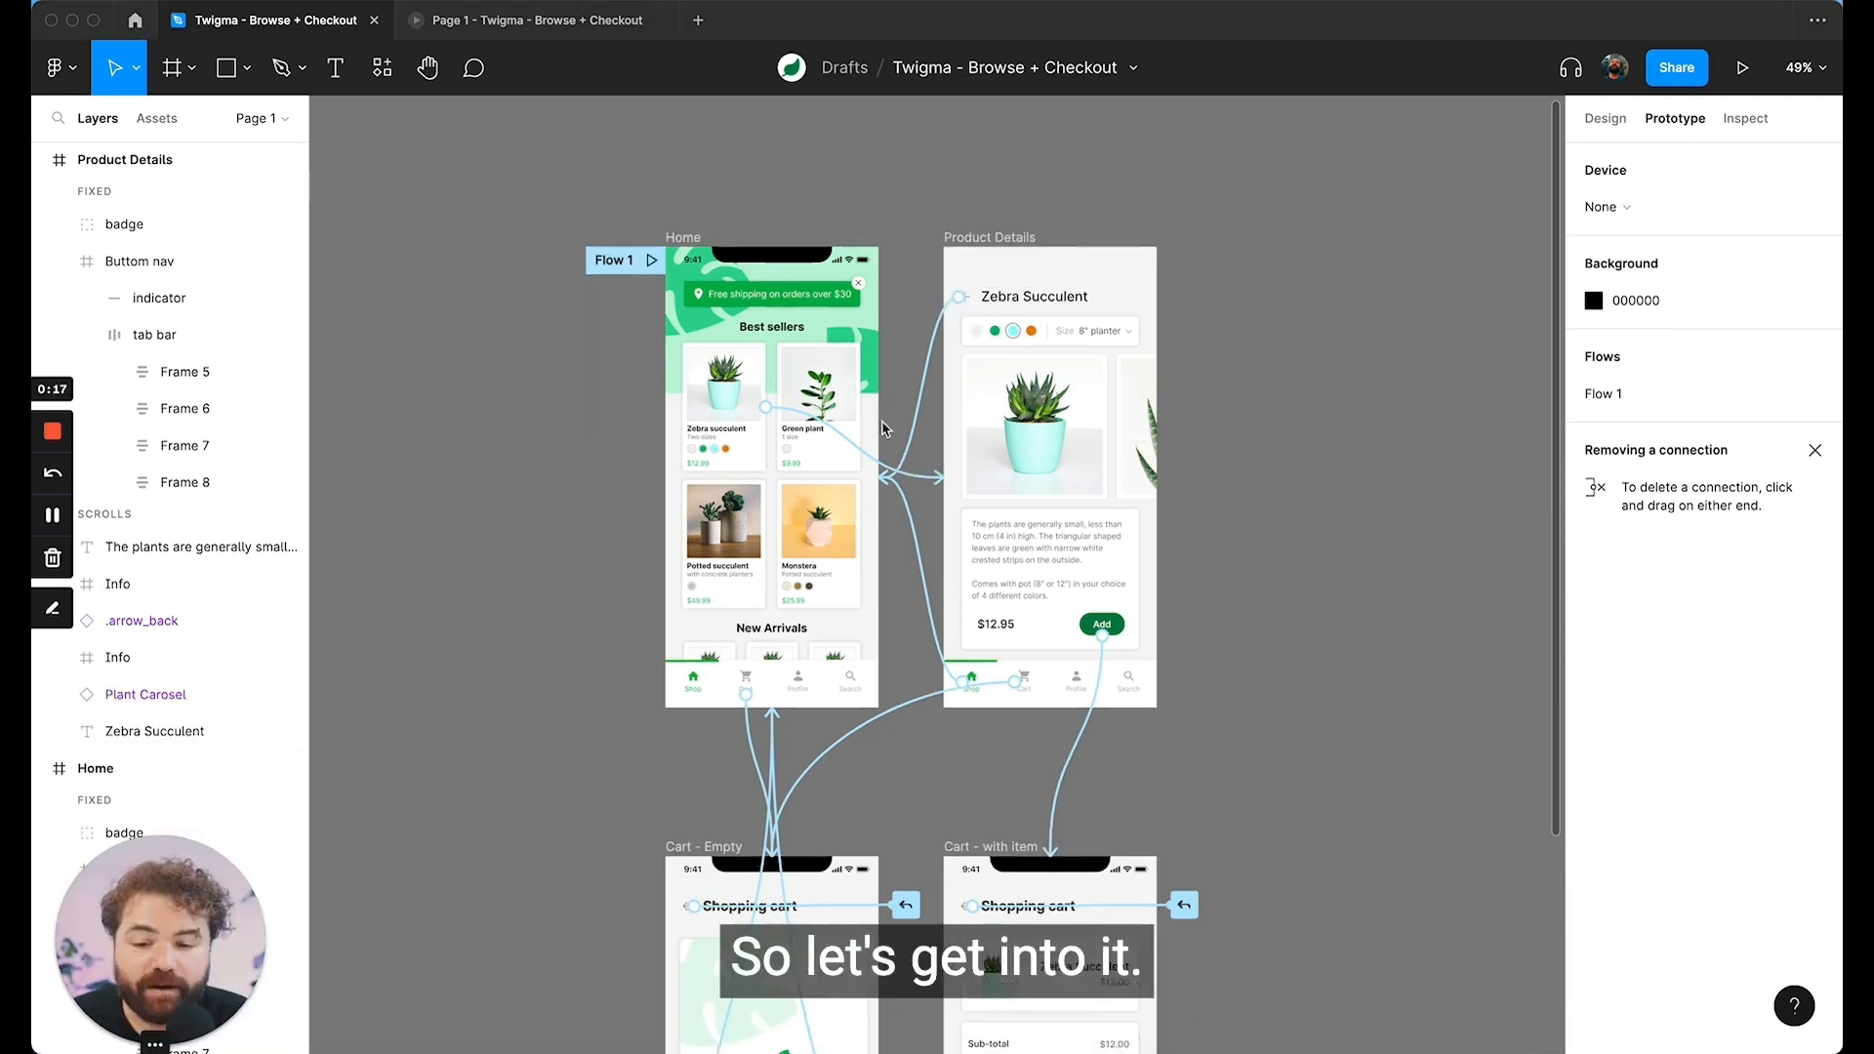
# Step: Examine the prototype connections between the Home, Product Details, Cart - Empty and Cart - with item frames
pyautogui.scroll(-3, 882, 429)
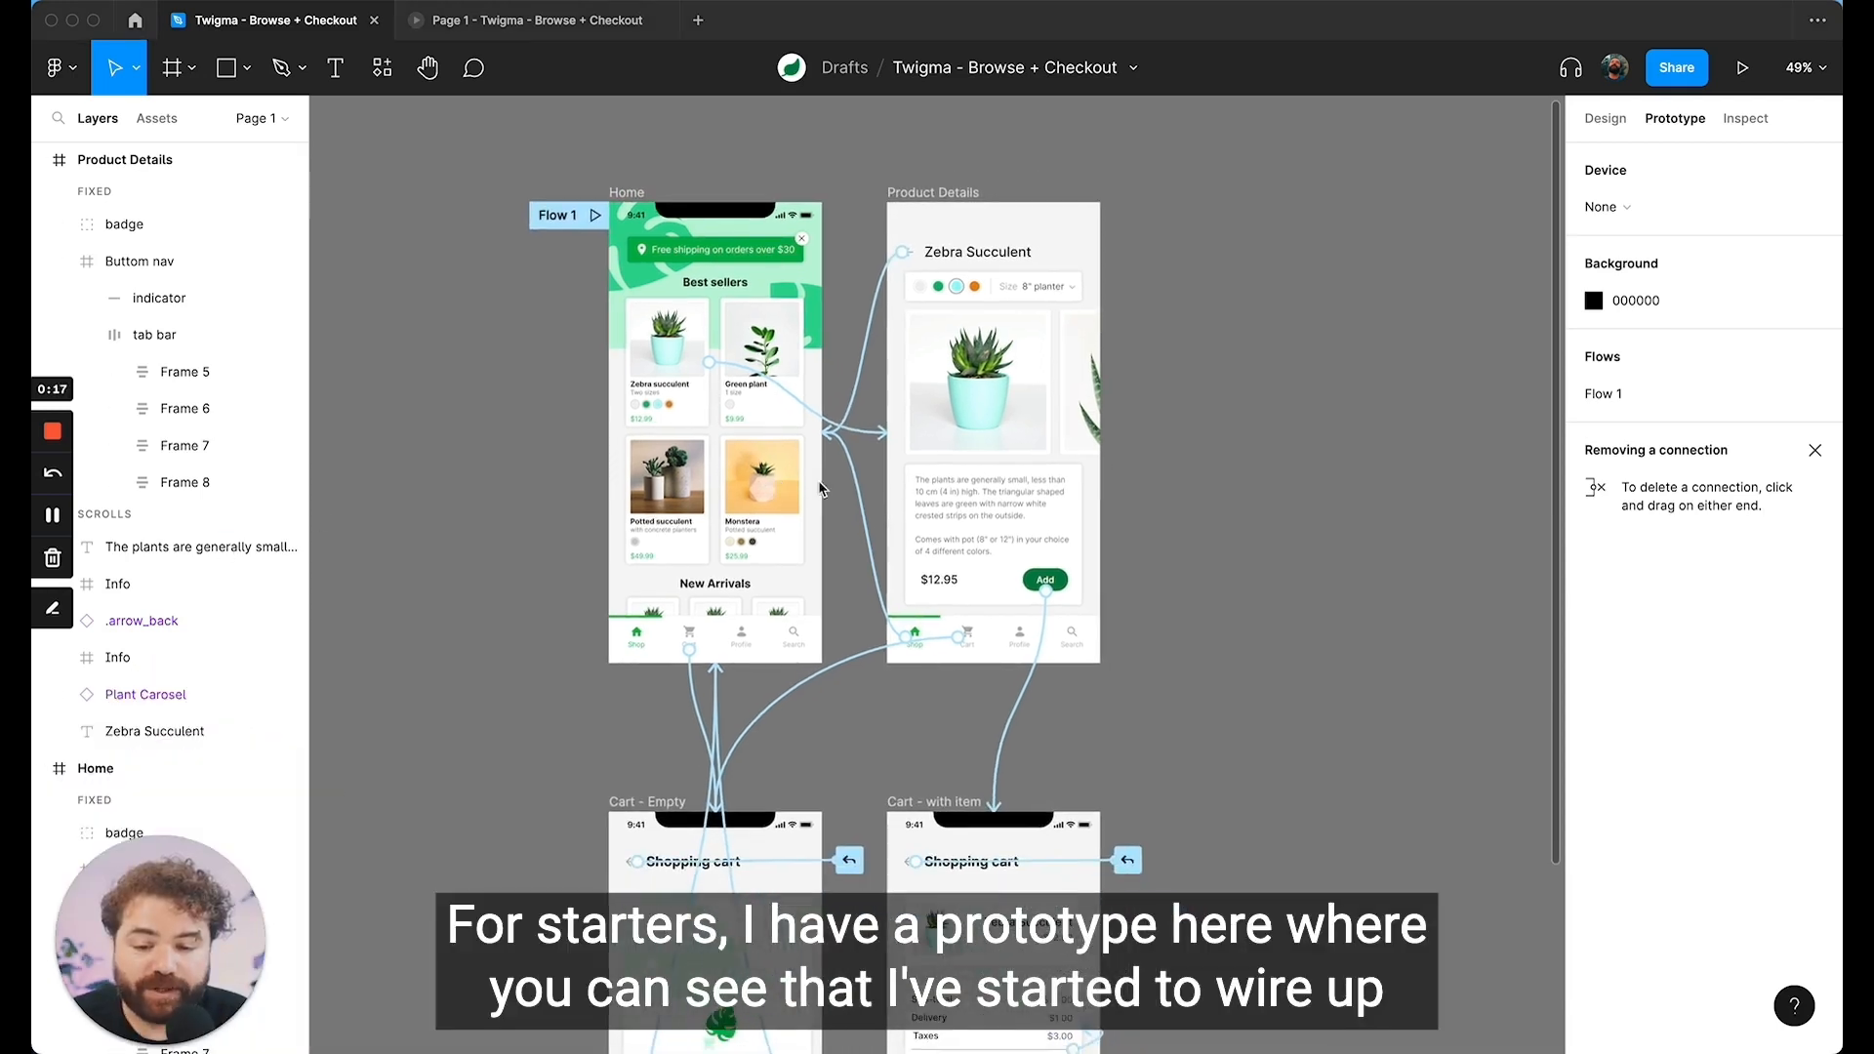
pyautogui.scroll(2, 969, 381)
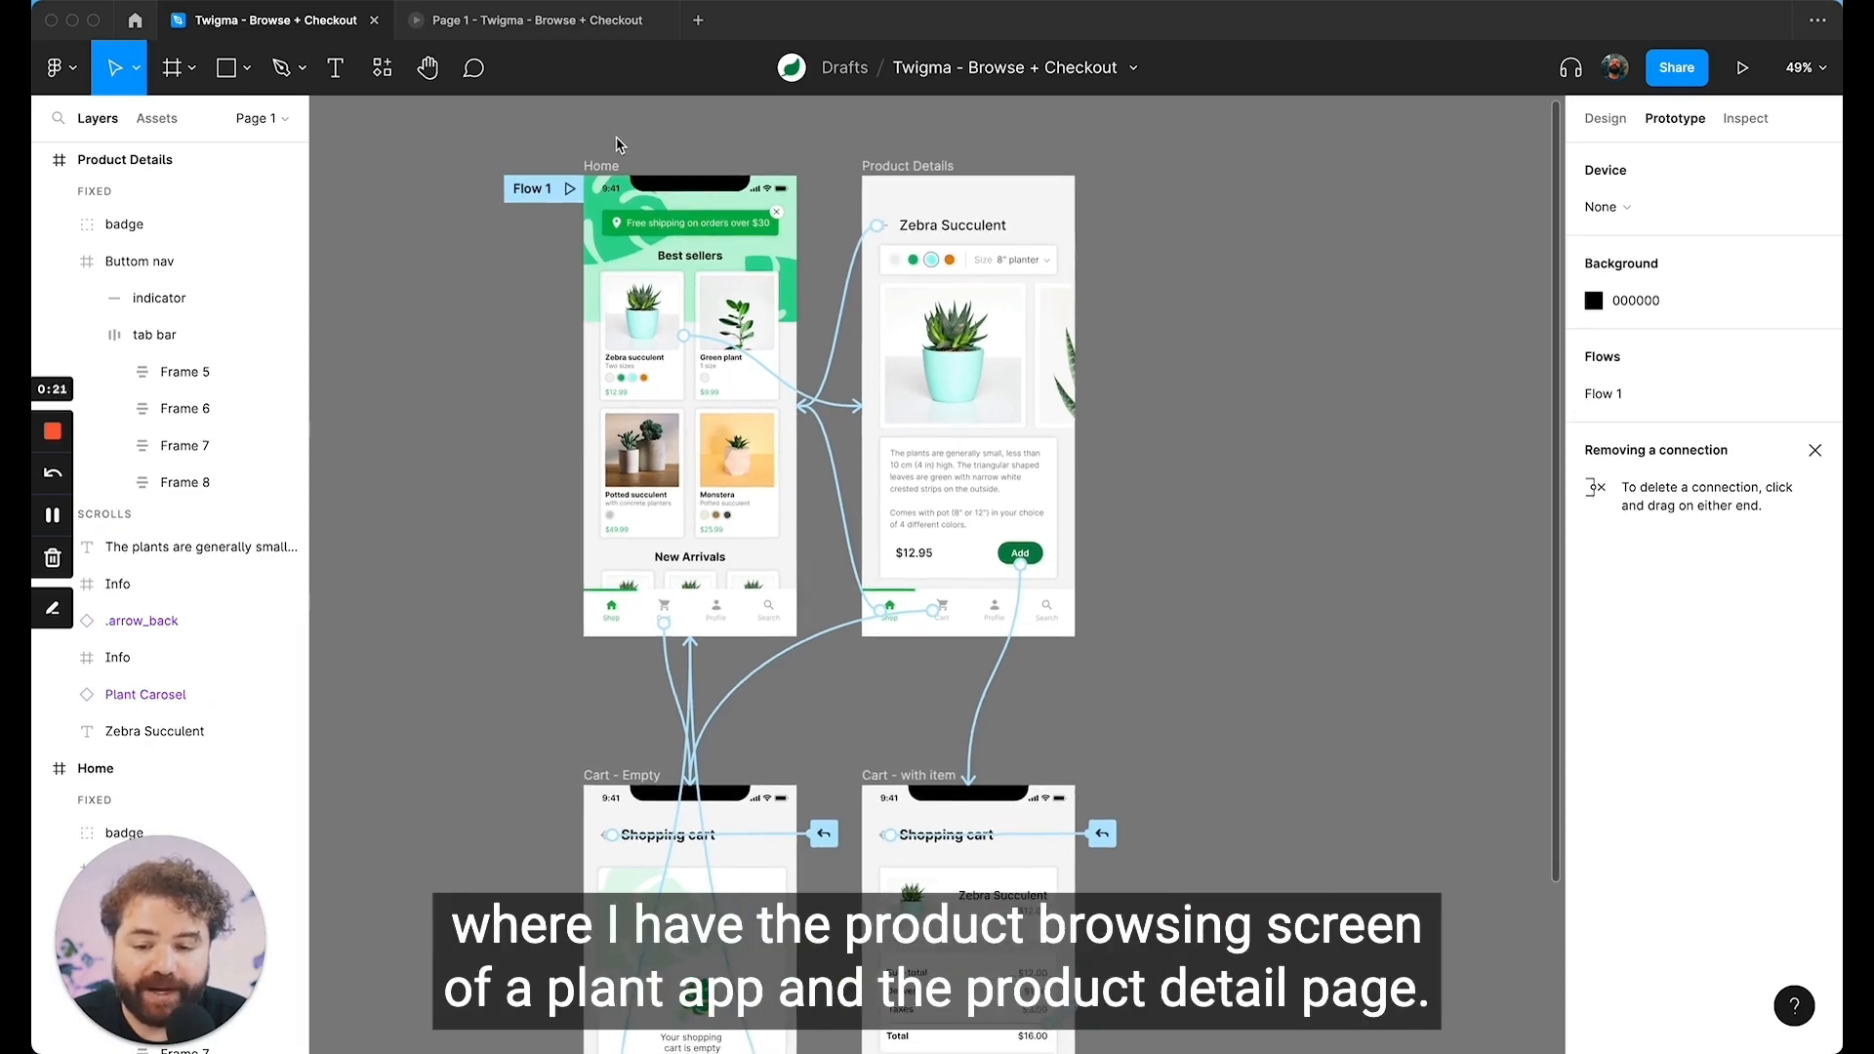
pyautogui.scroll(5, 671, 490)
pyautogui.scroll(3, 671, 490)
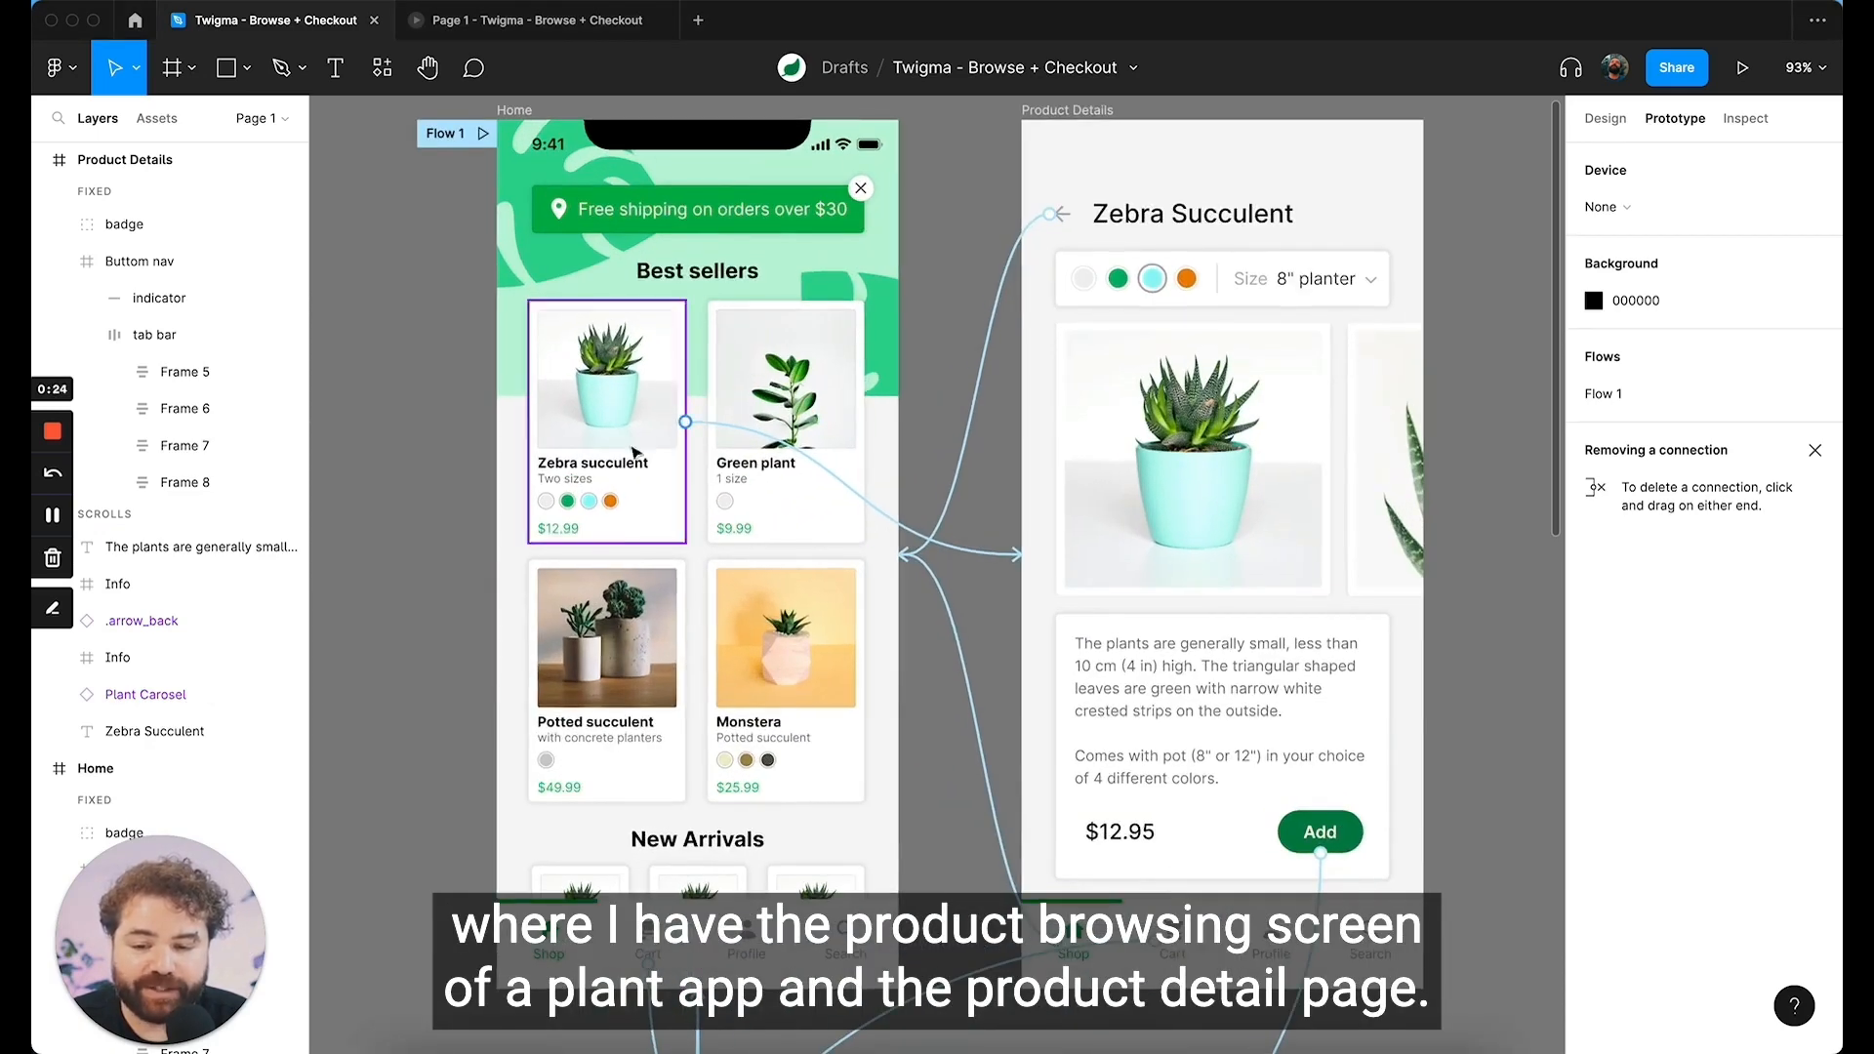
pyautogui.scroll(-10, 709, 713)
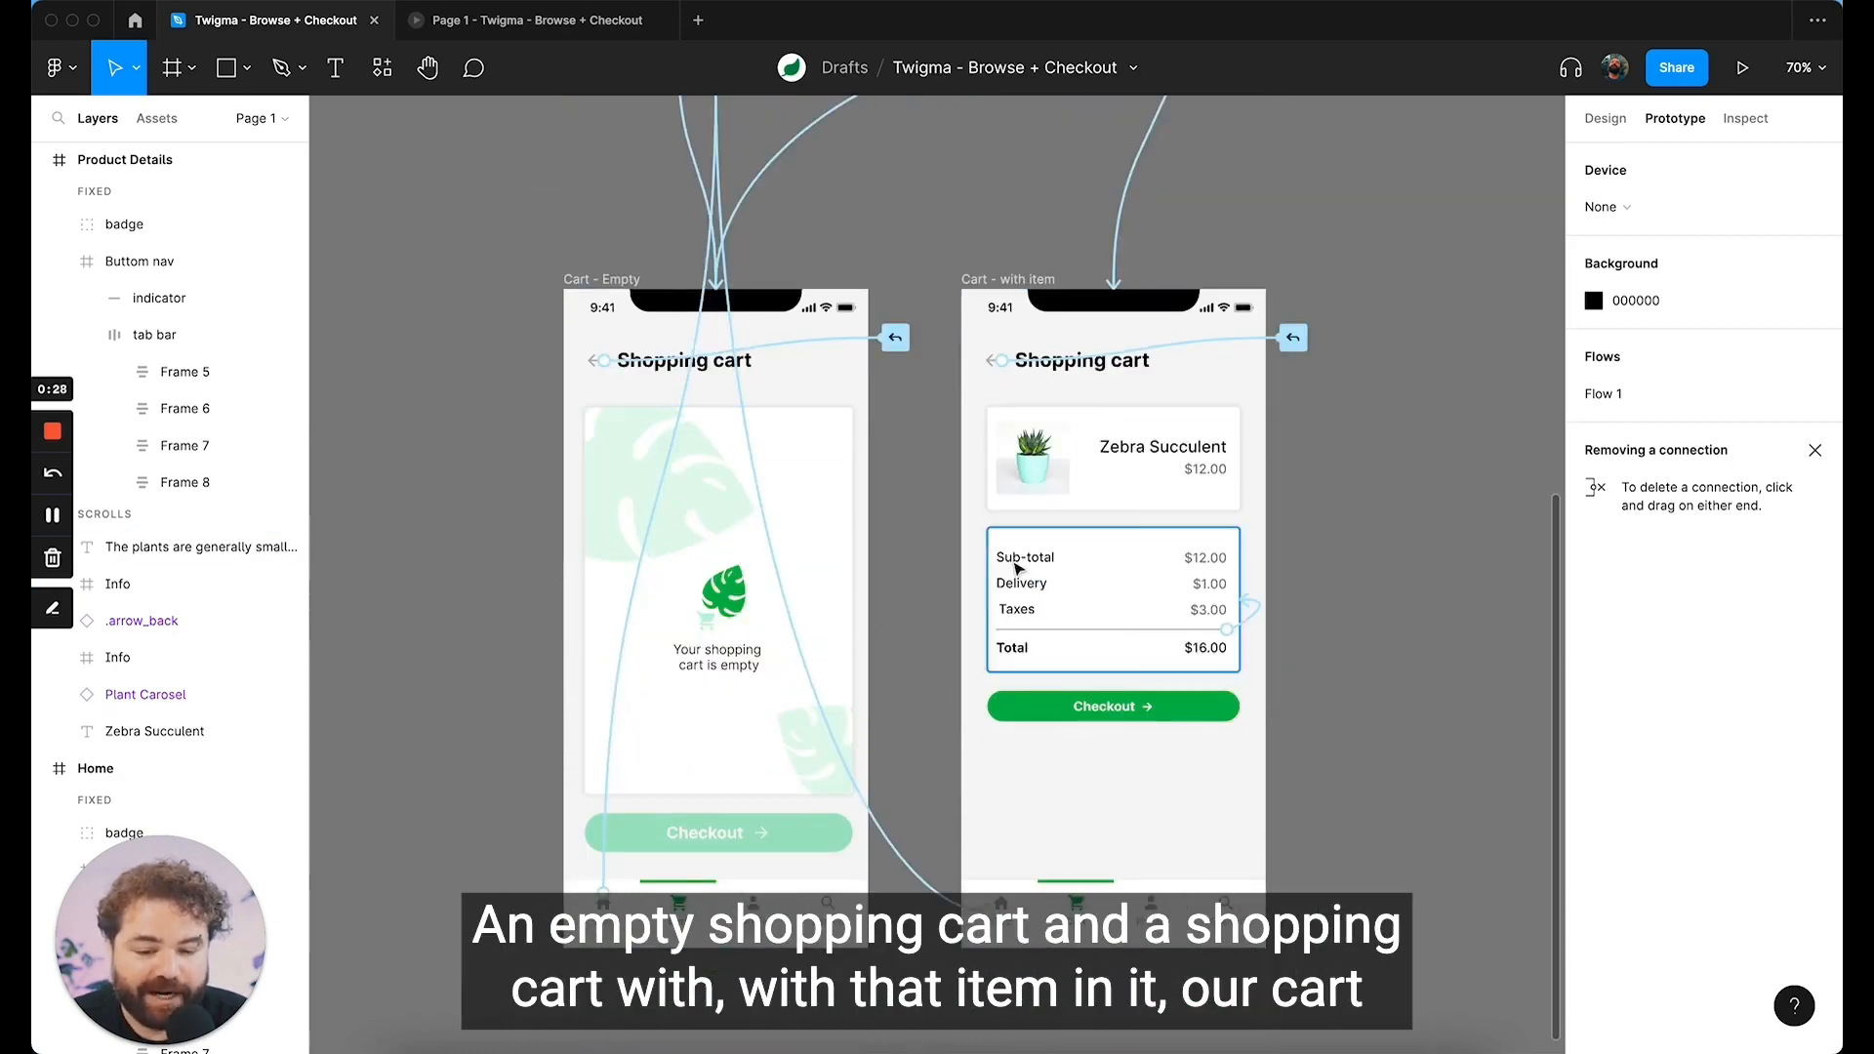
pyautogui.scroll(1, 1121, 652)
pyautogui.scroll(5, 1101, 604)
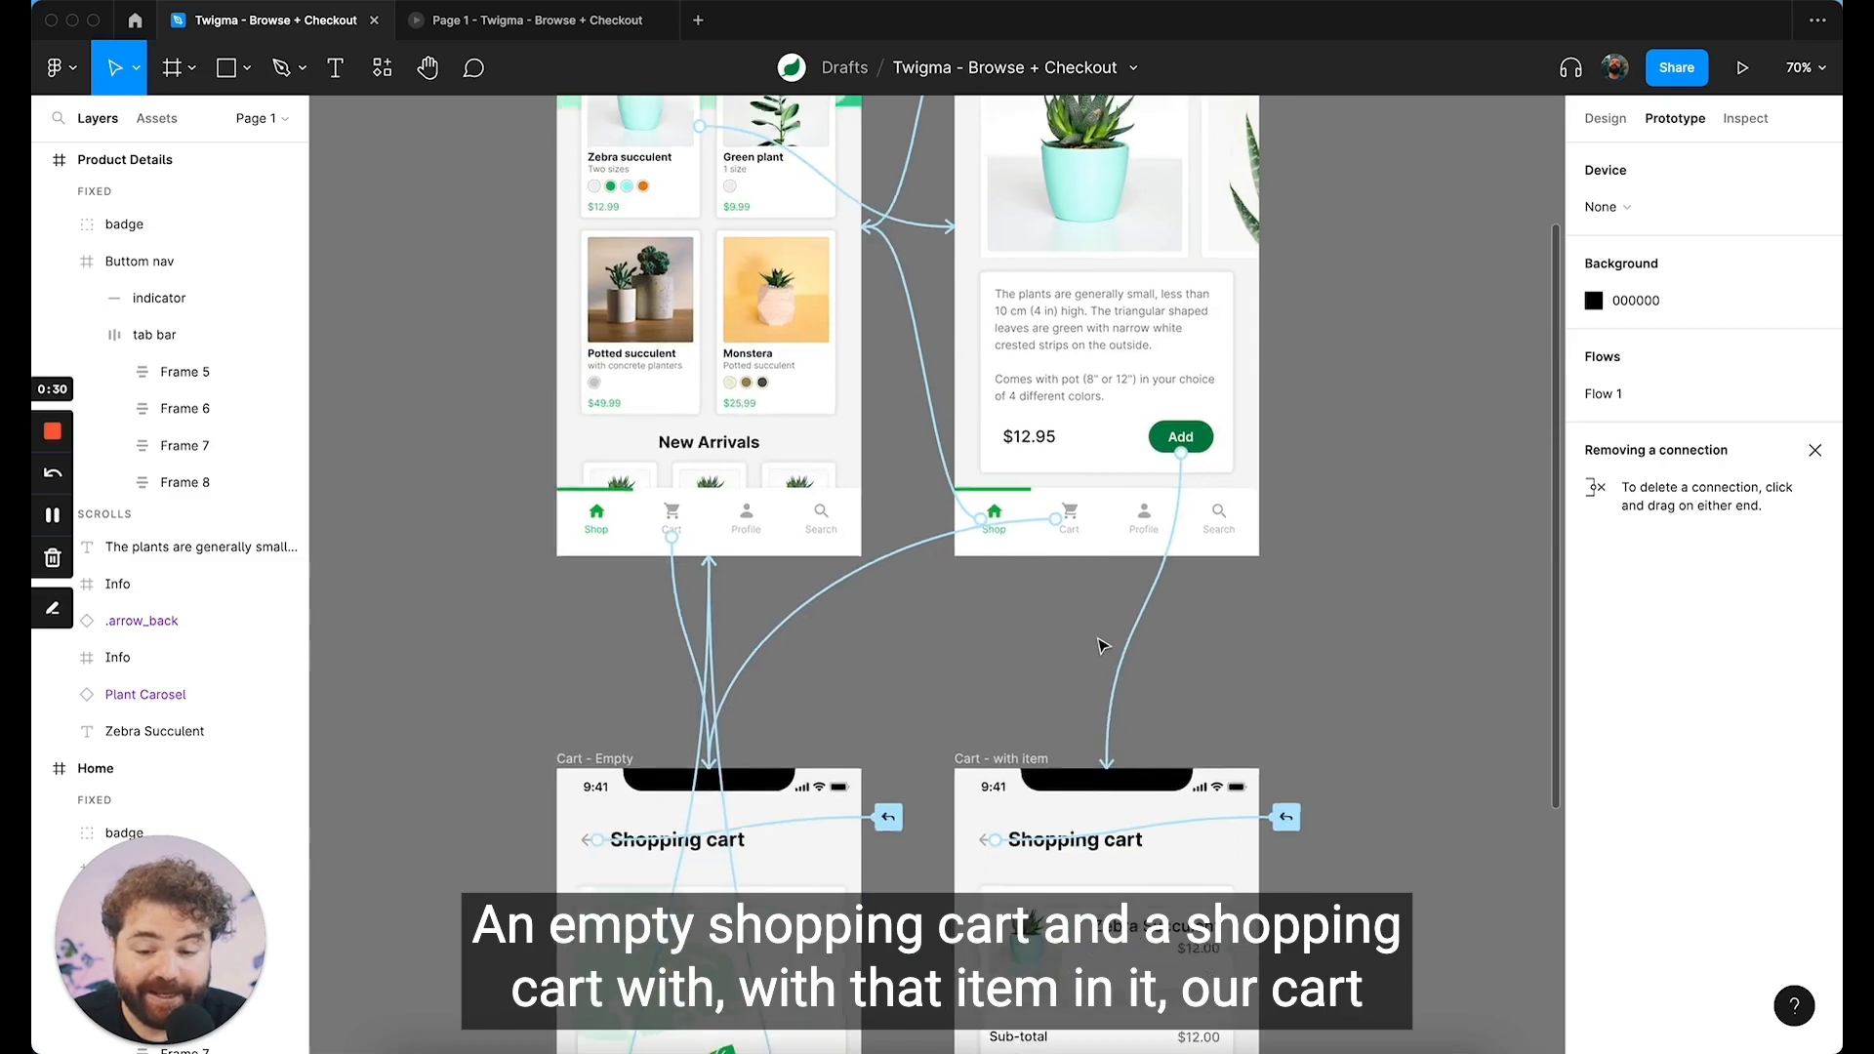
pyautogui.scroll(-5, 690, 637)
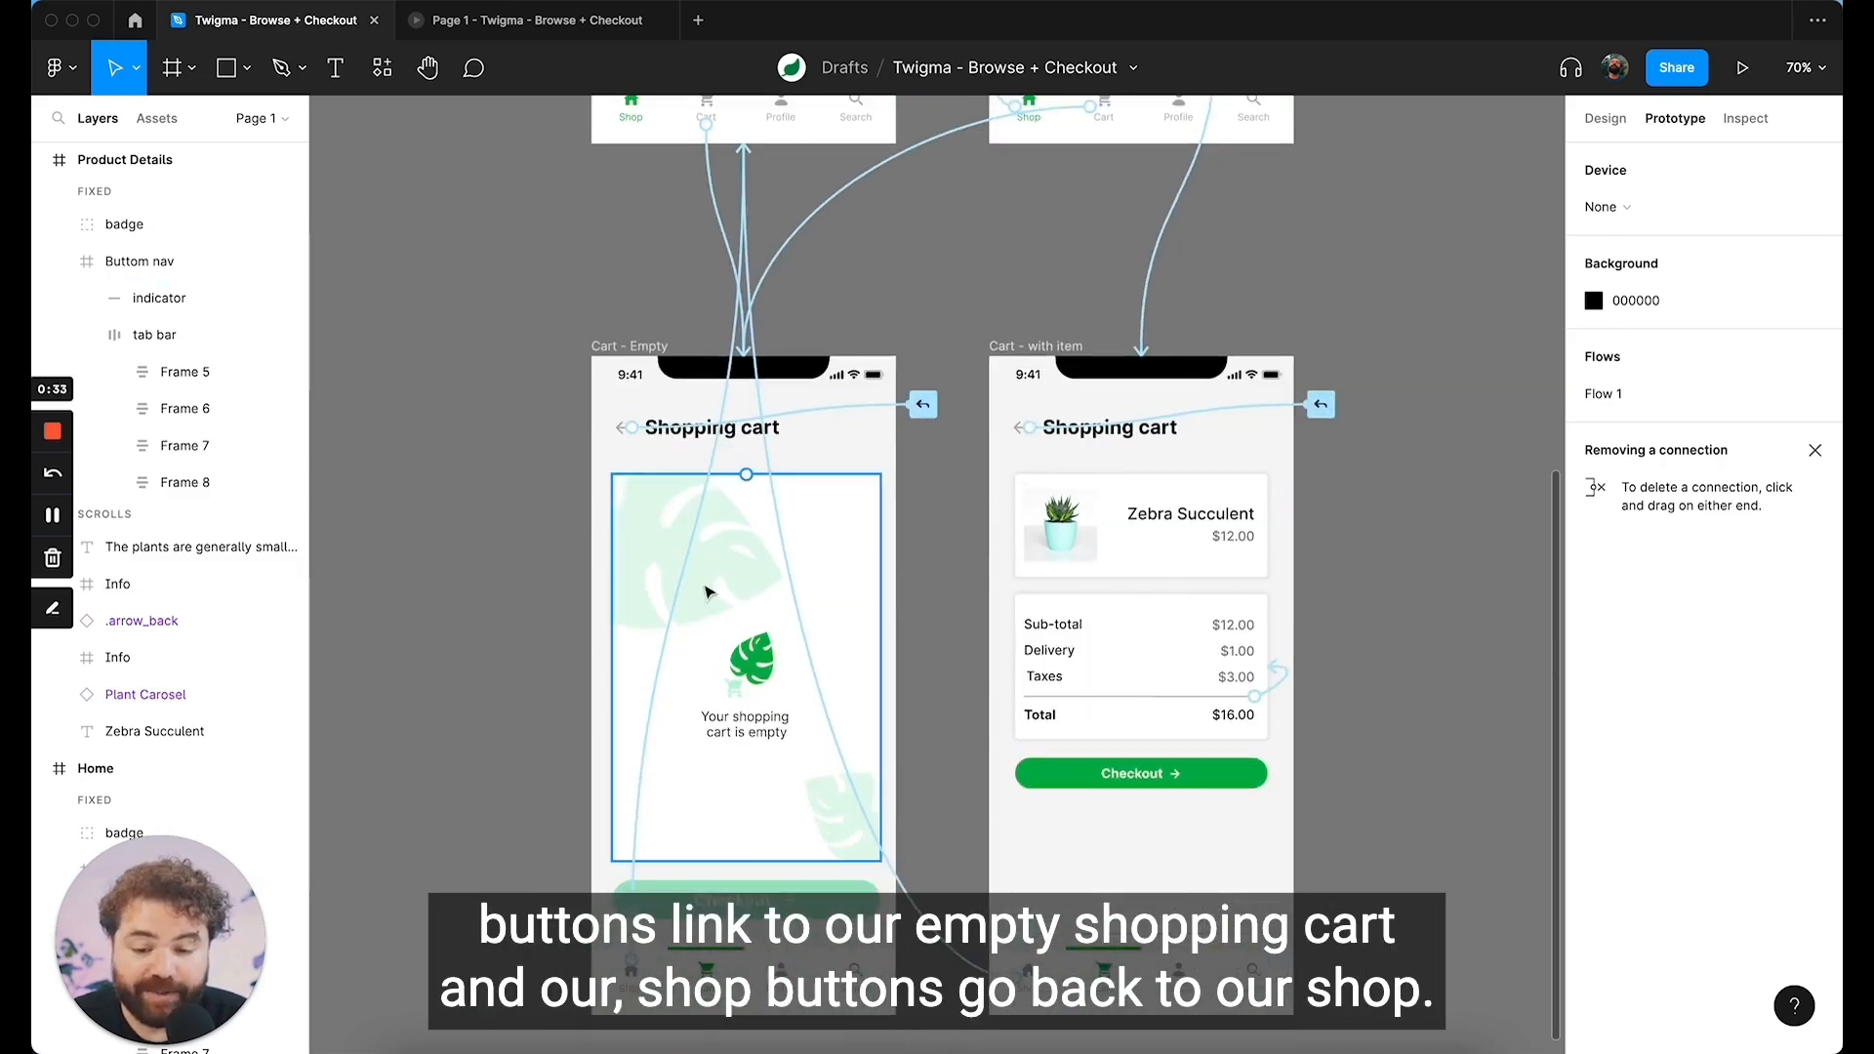
pyautogui.scroll(4, 698, 624)
pyautogui.scroll(-5, 697, 768)
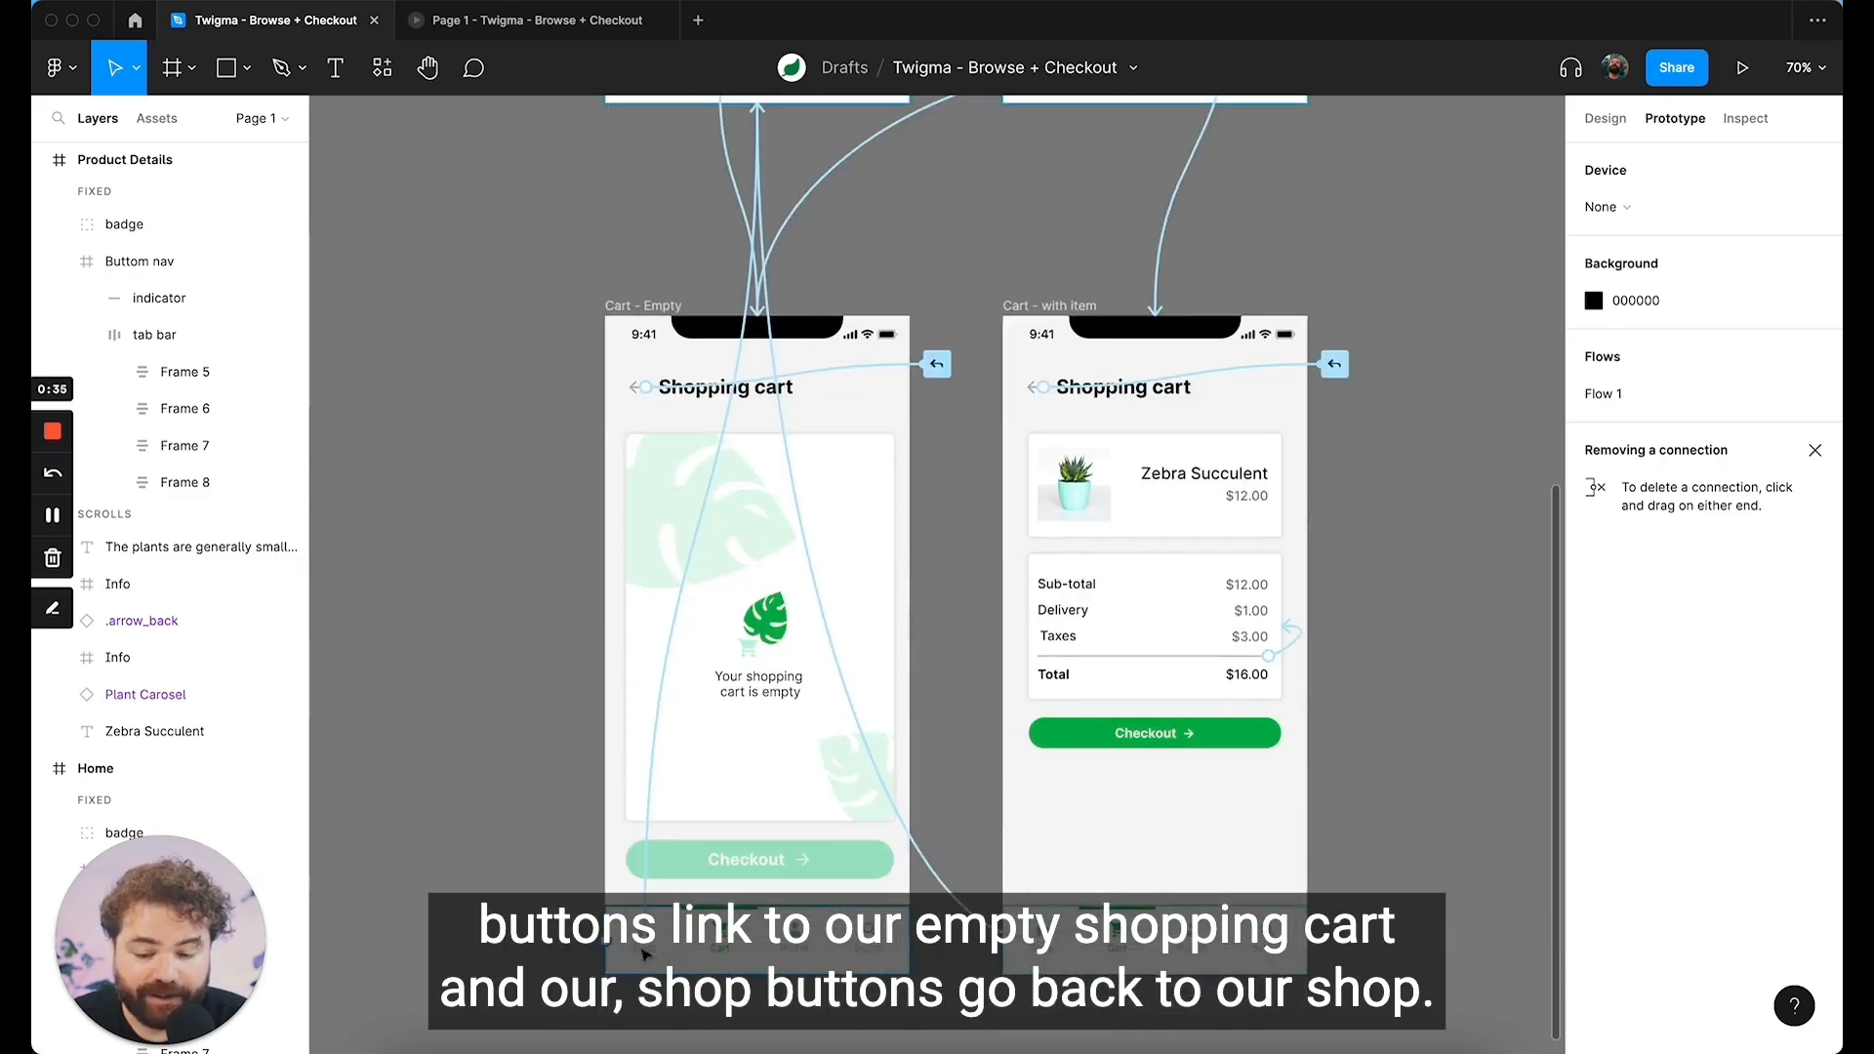
pyautogui.scroll(10, 644, 954)
pyautogui.hscroll(5, 683, 878)
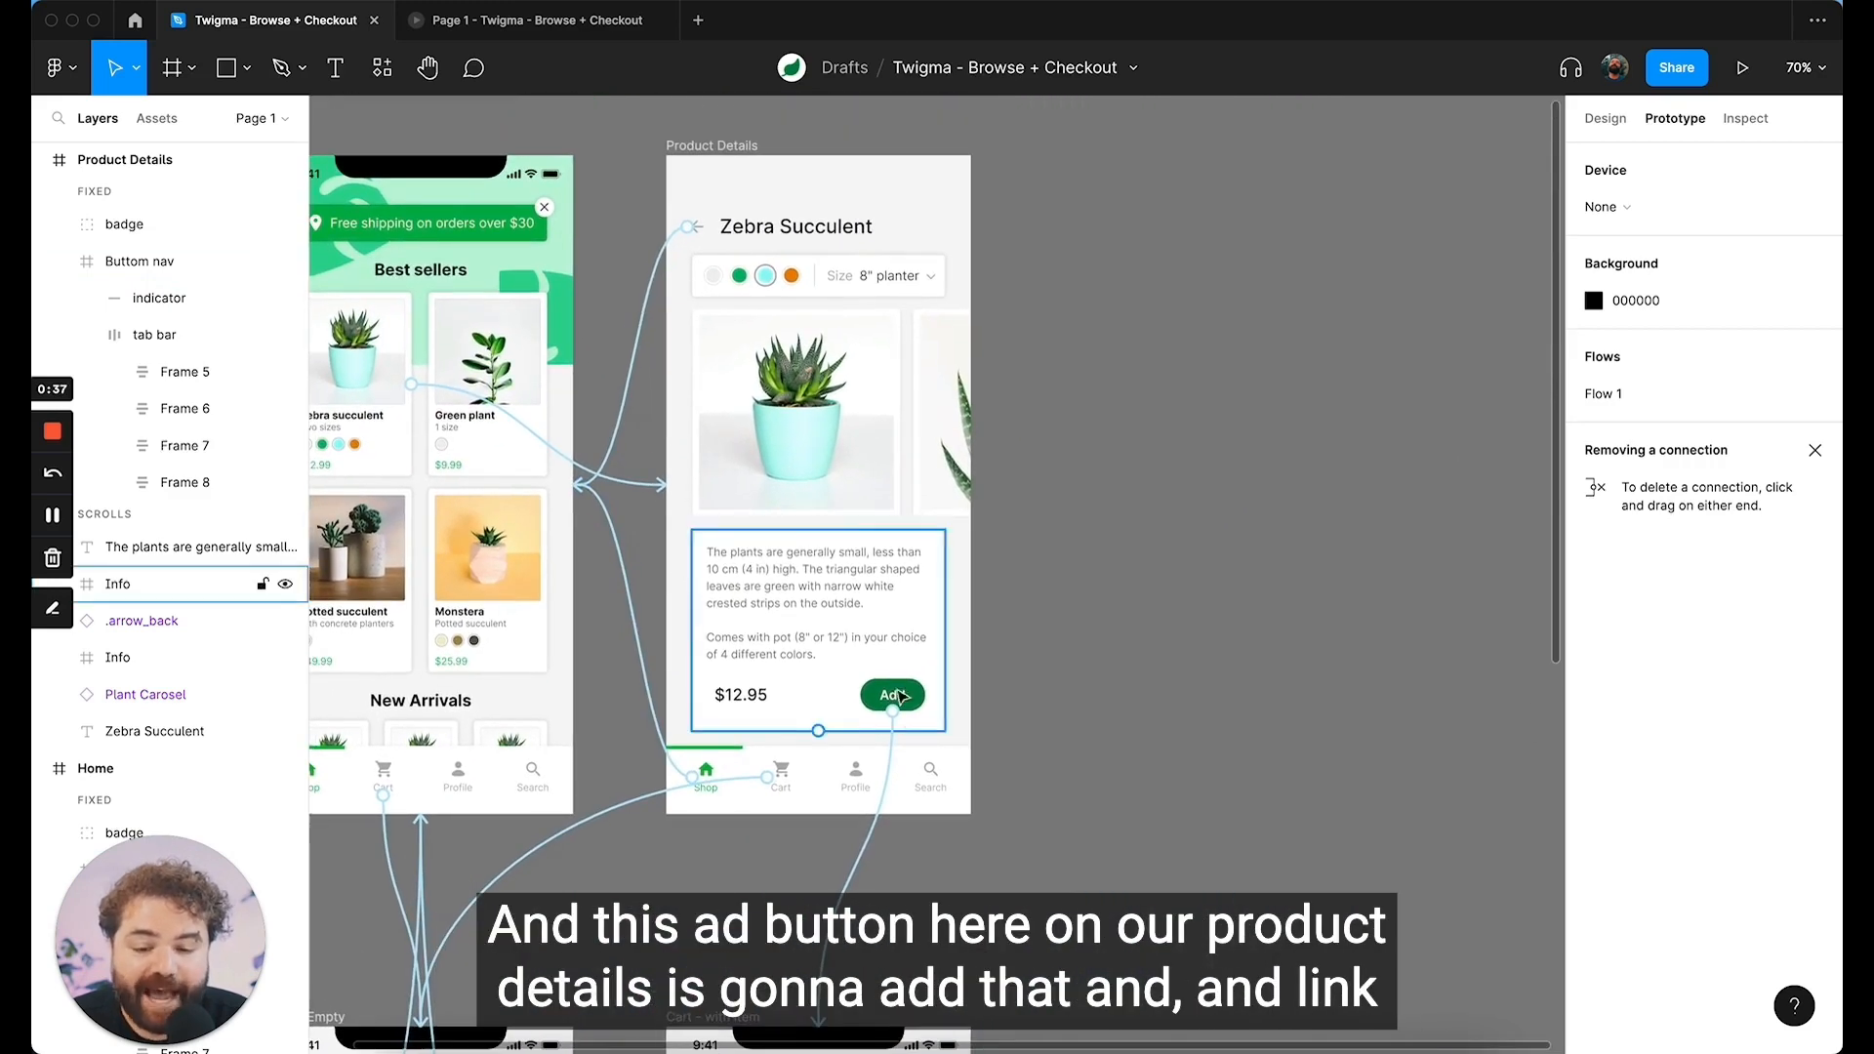
pyautogui.scroll(-5, 891, 720)
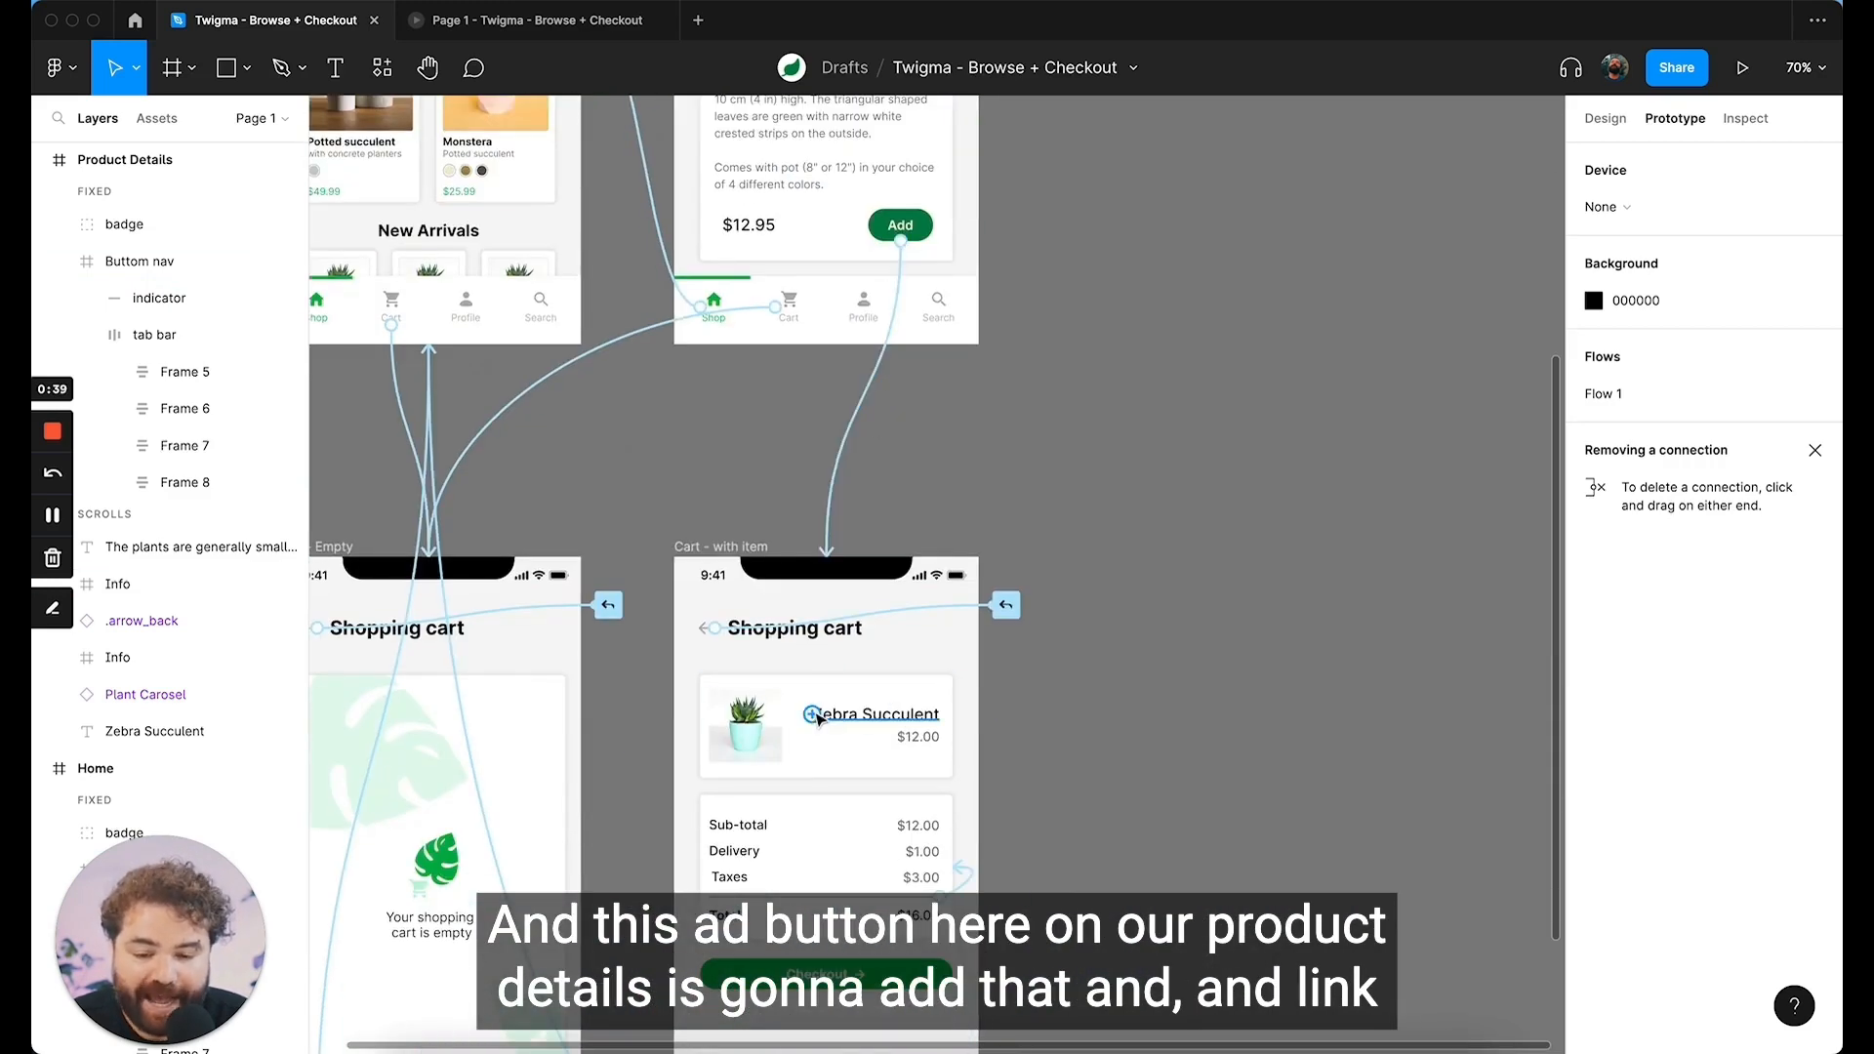
pyautogui.scroll(-2, 742, 395)
pyautogui.hscroll(-1, 742, 396)
pyautogui.scroll(10, 751, 468)
pyautogui.hscroll(-2, 756, 507)
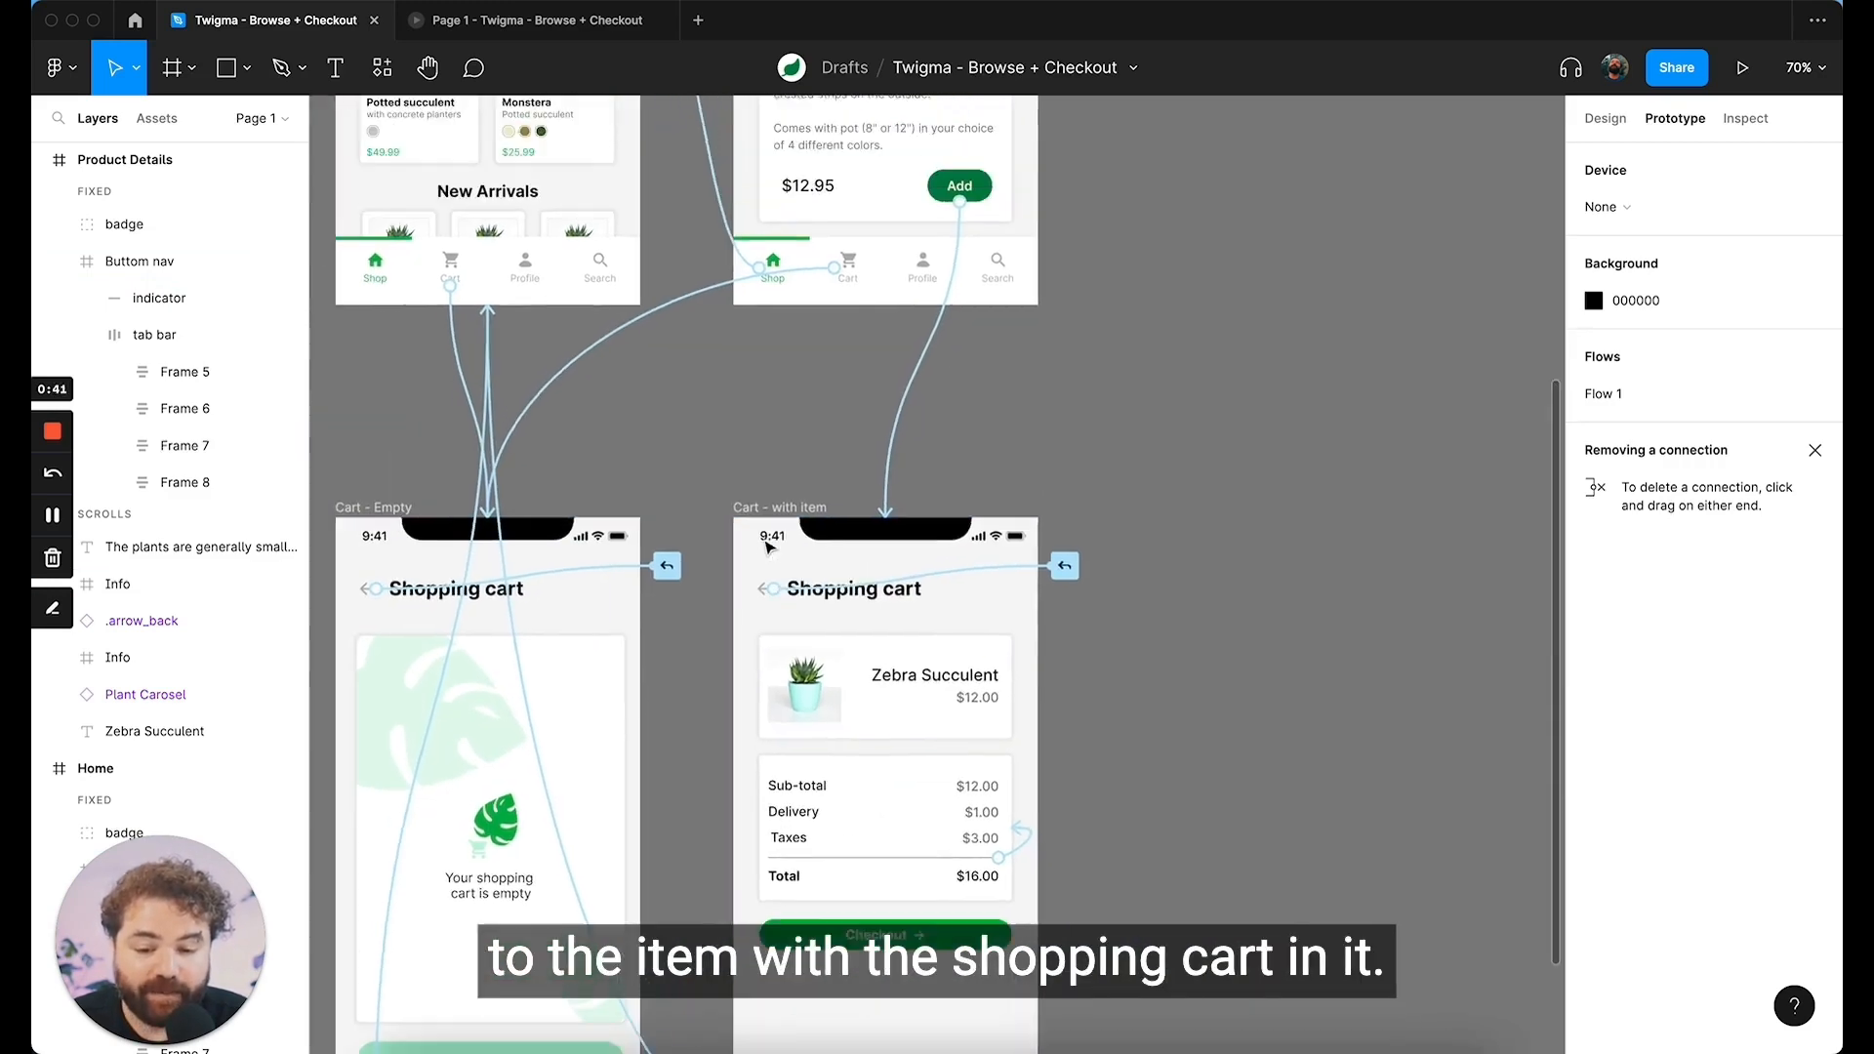
pyautogui.scroll(3, 766, 546)
pyautogui.scroll(-10, 771, 544)
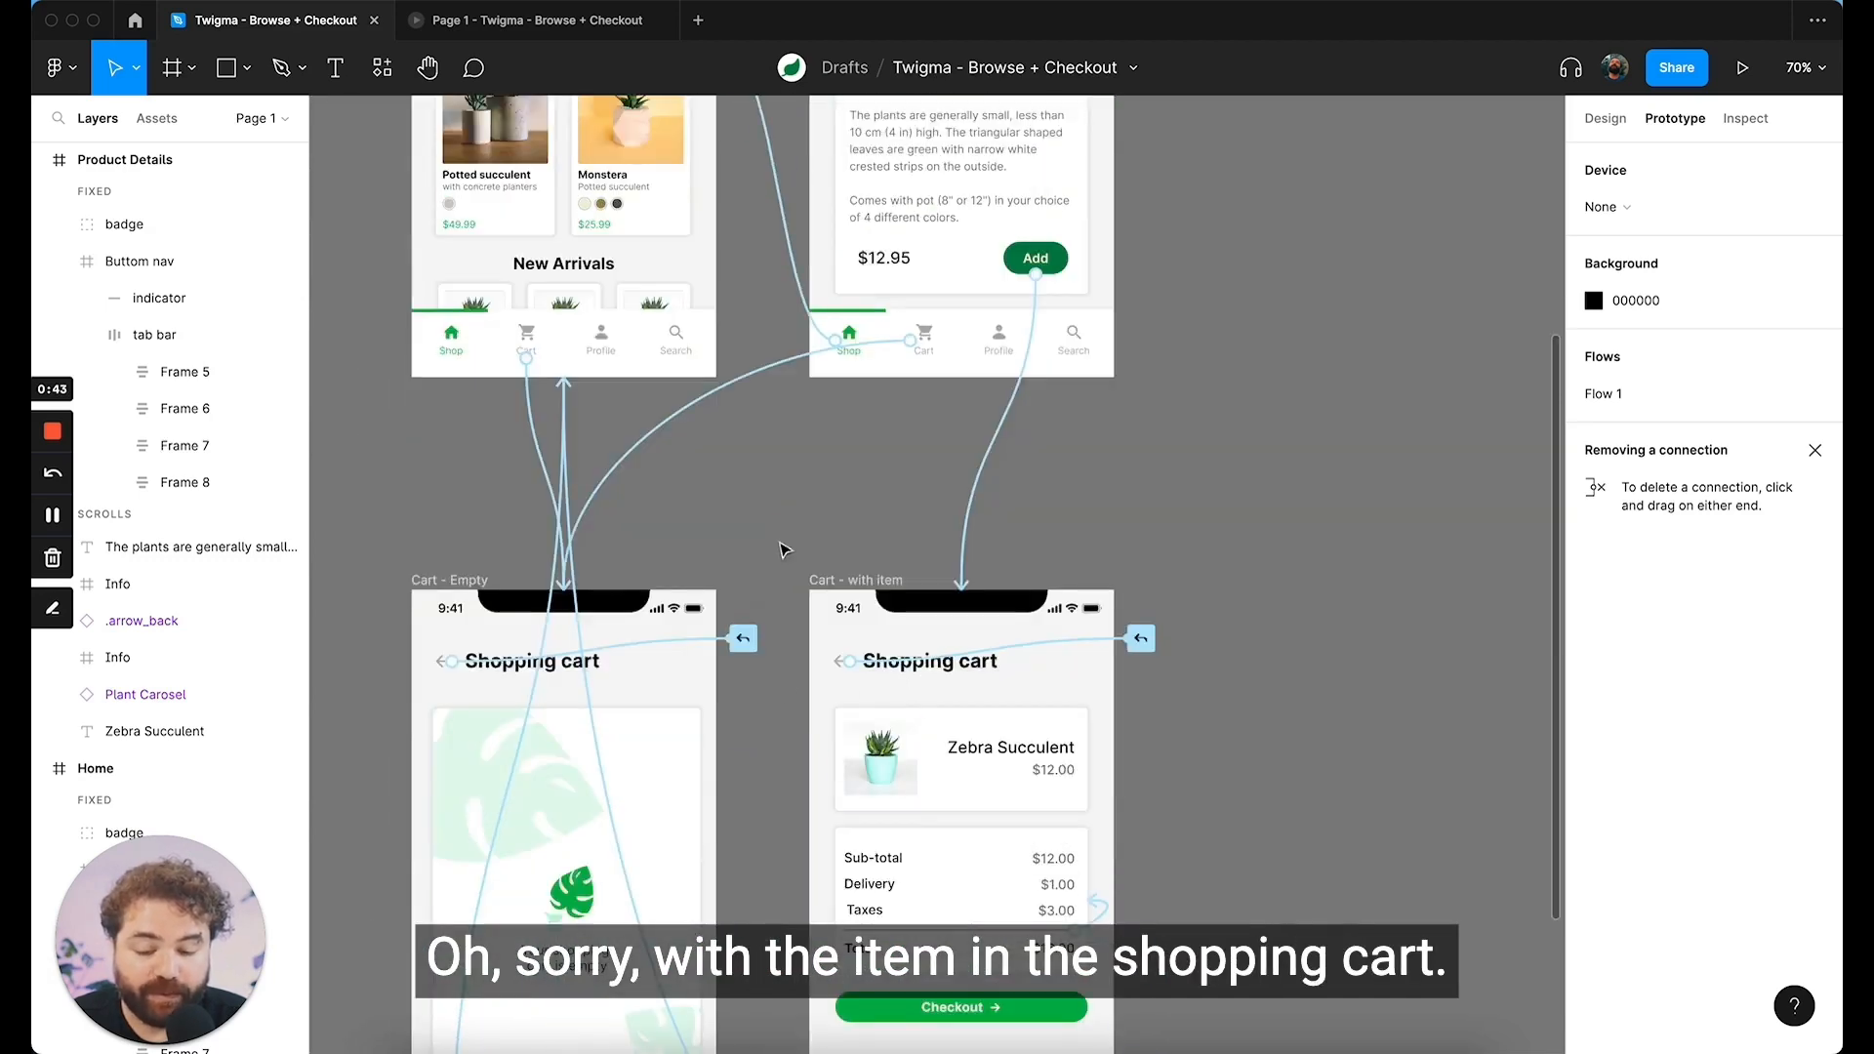
pyautogui.scroll(9, 778, 543)
pyautogui.hscroll(-3, 778, 544)
pyautogui.scroll(1, 830, 672)
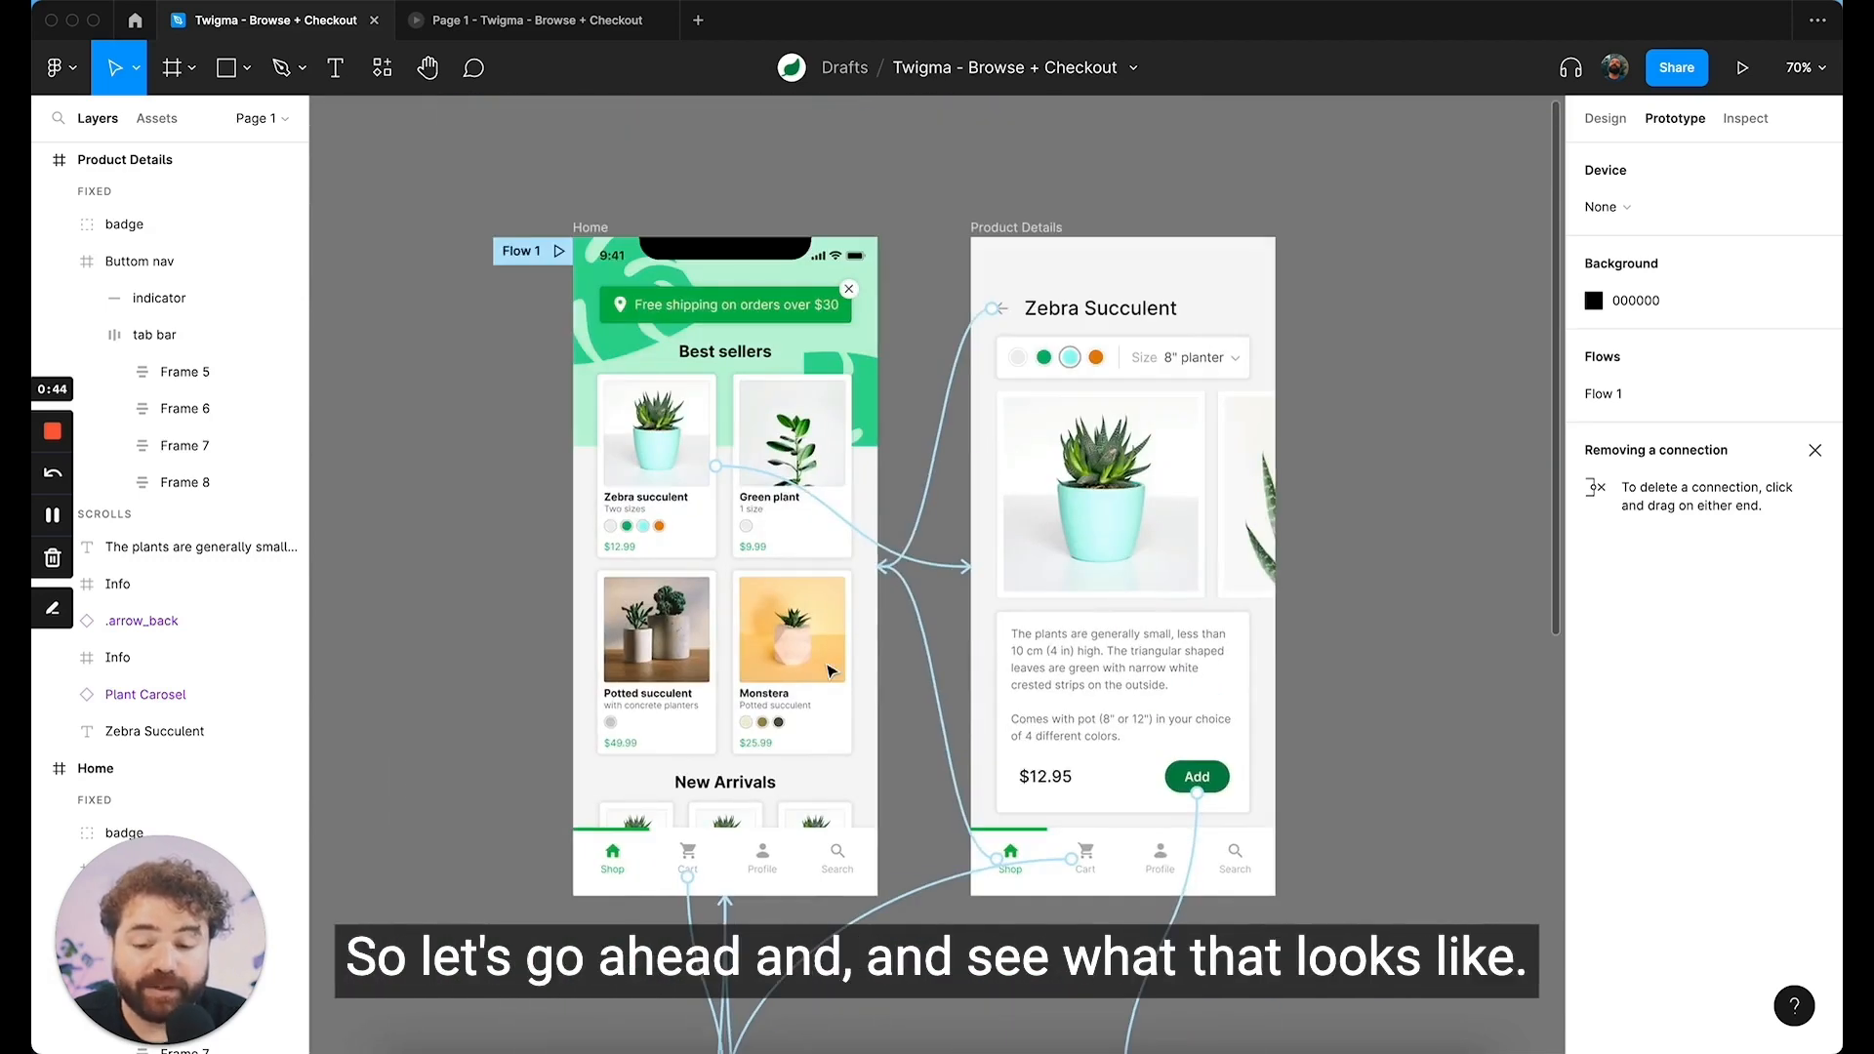
# Step: Test the open prototype by visiting the cart, returning to the shop, and adding the Zebra succulent from its detail page
pyautogui.click(559, 37)
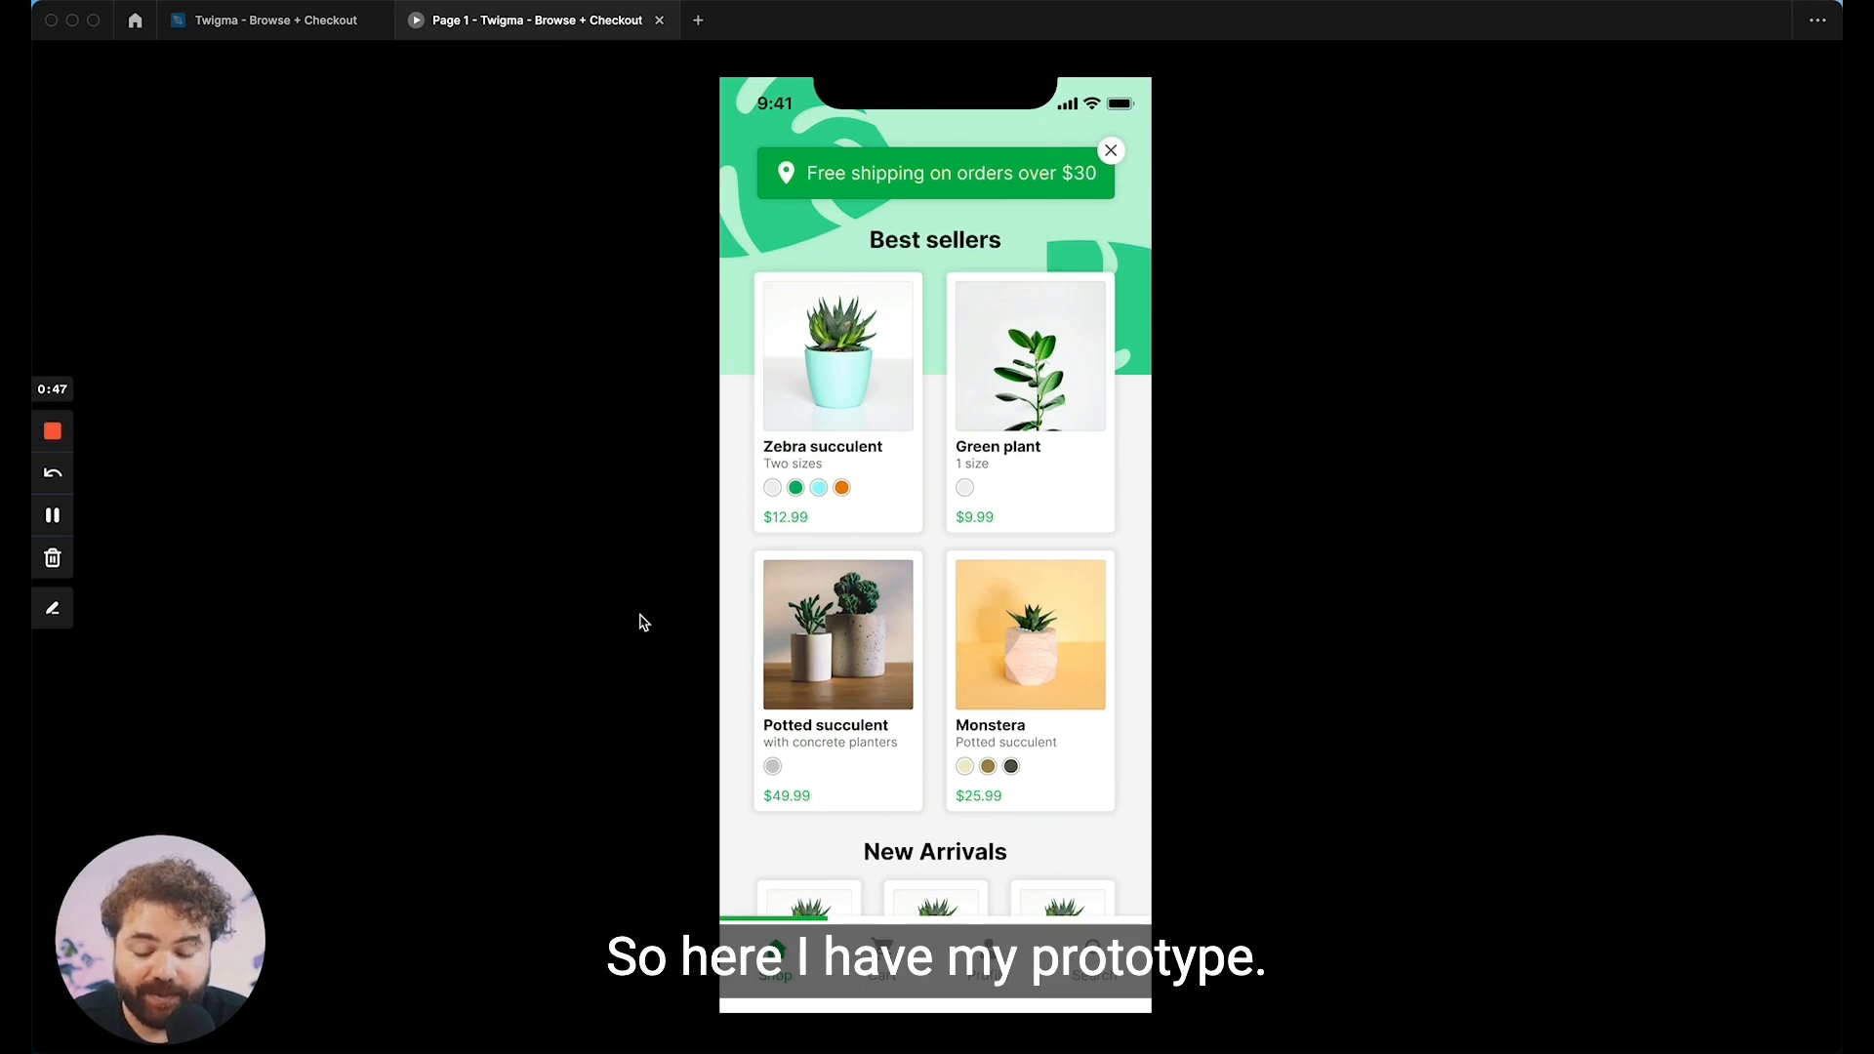
pyautogui.click(606, 577)
pyautogui.click(884, 966)
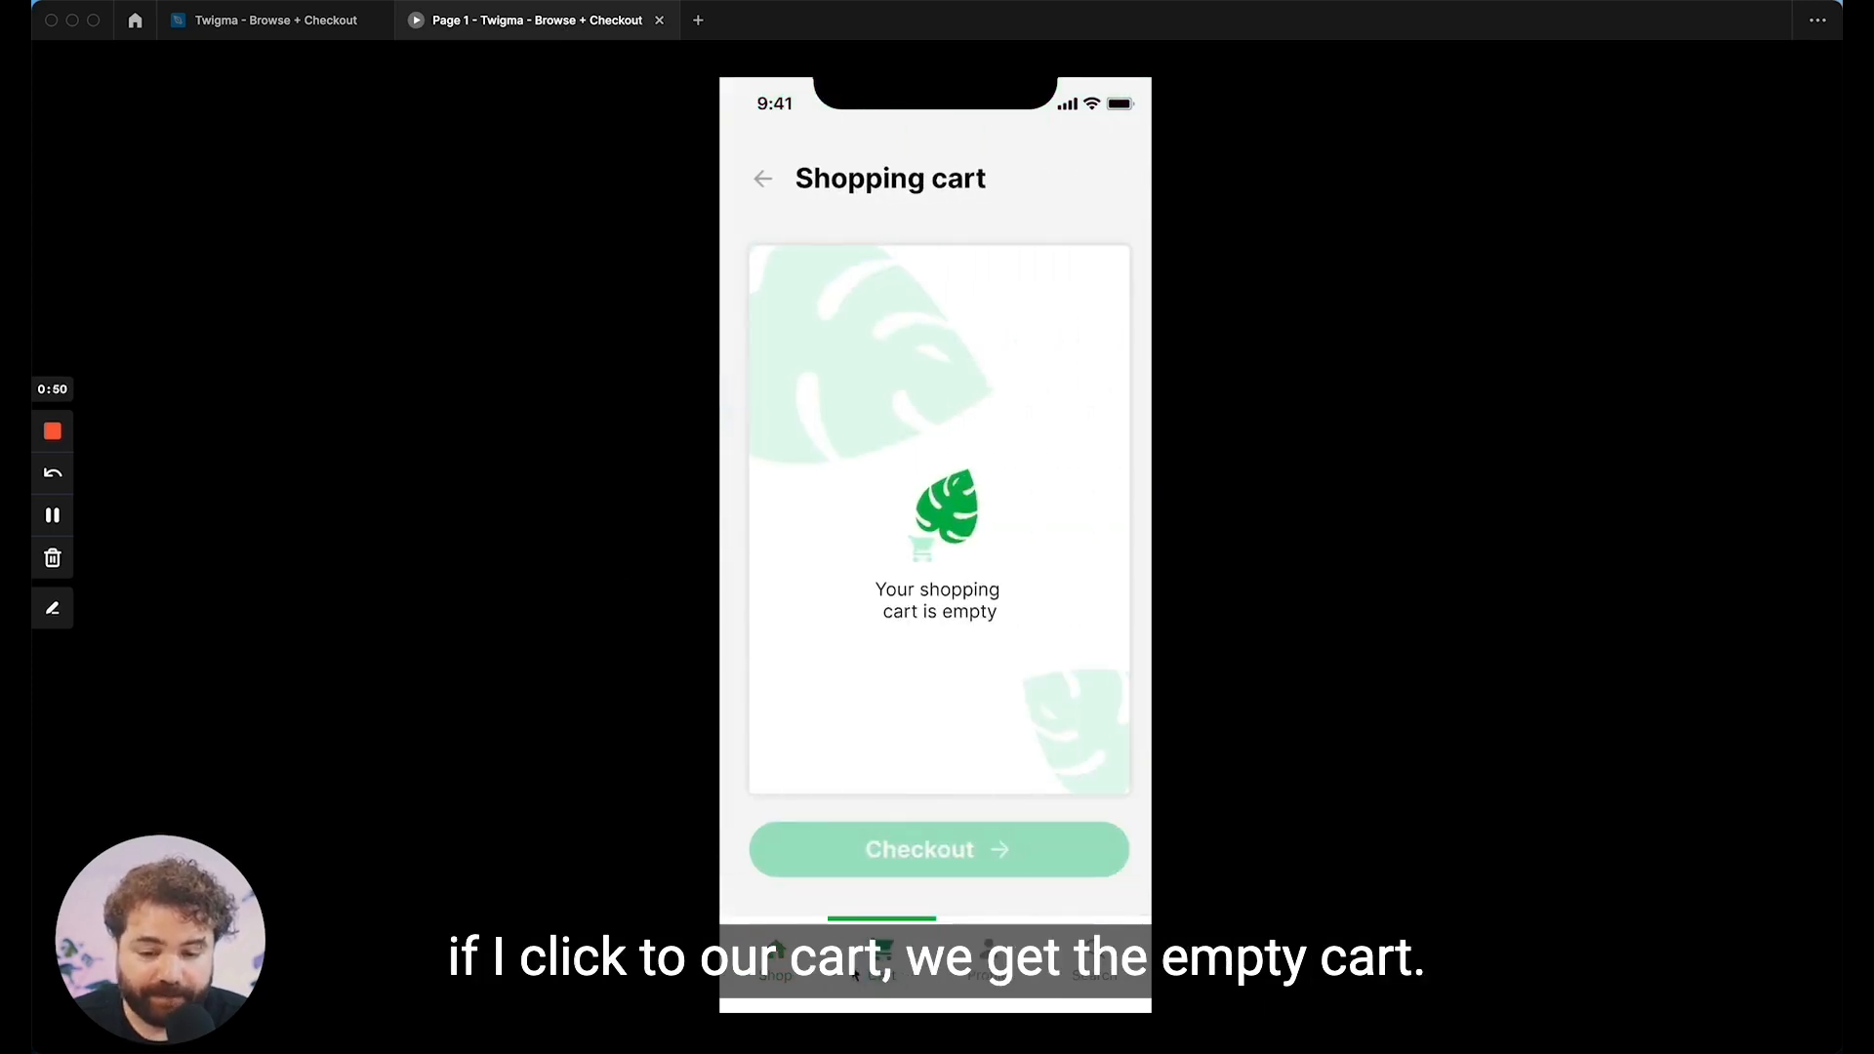
pyautogui.click(774, 981)
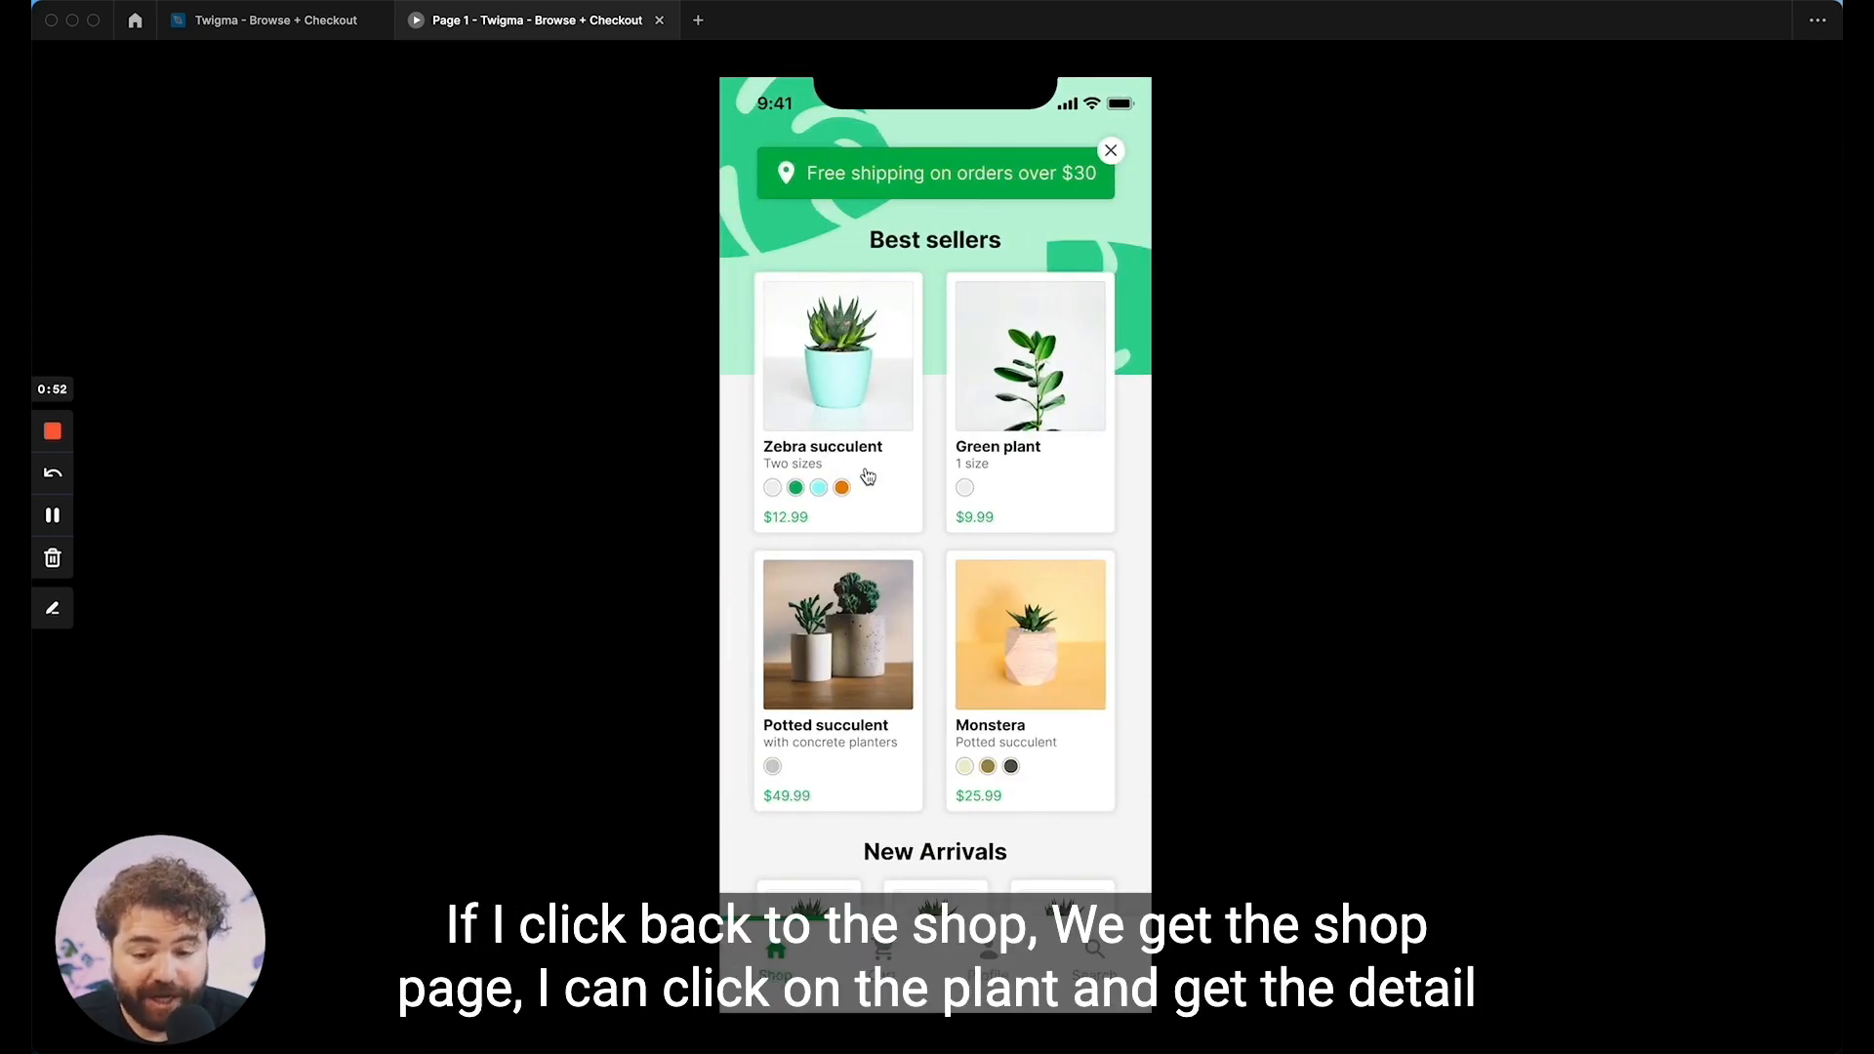
pyautogui.click(867, 476)
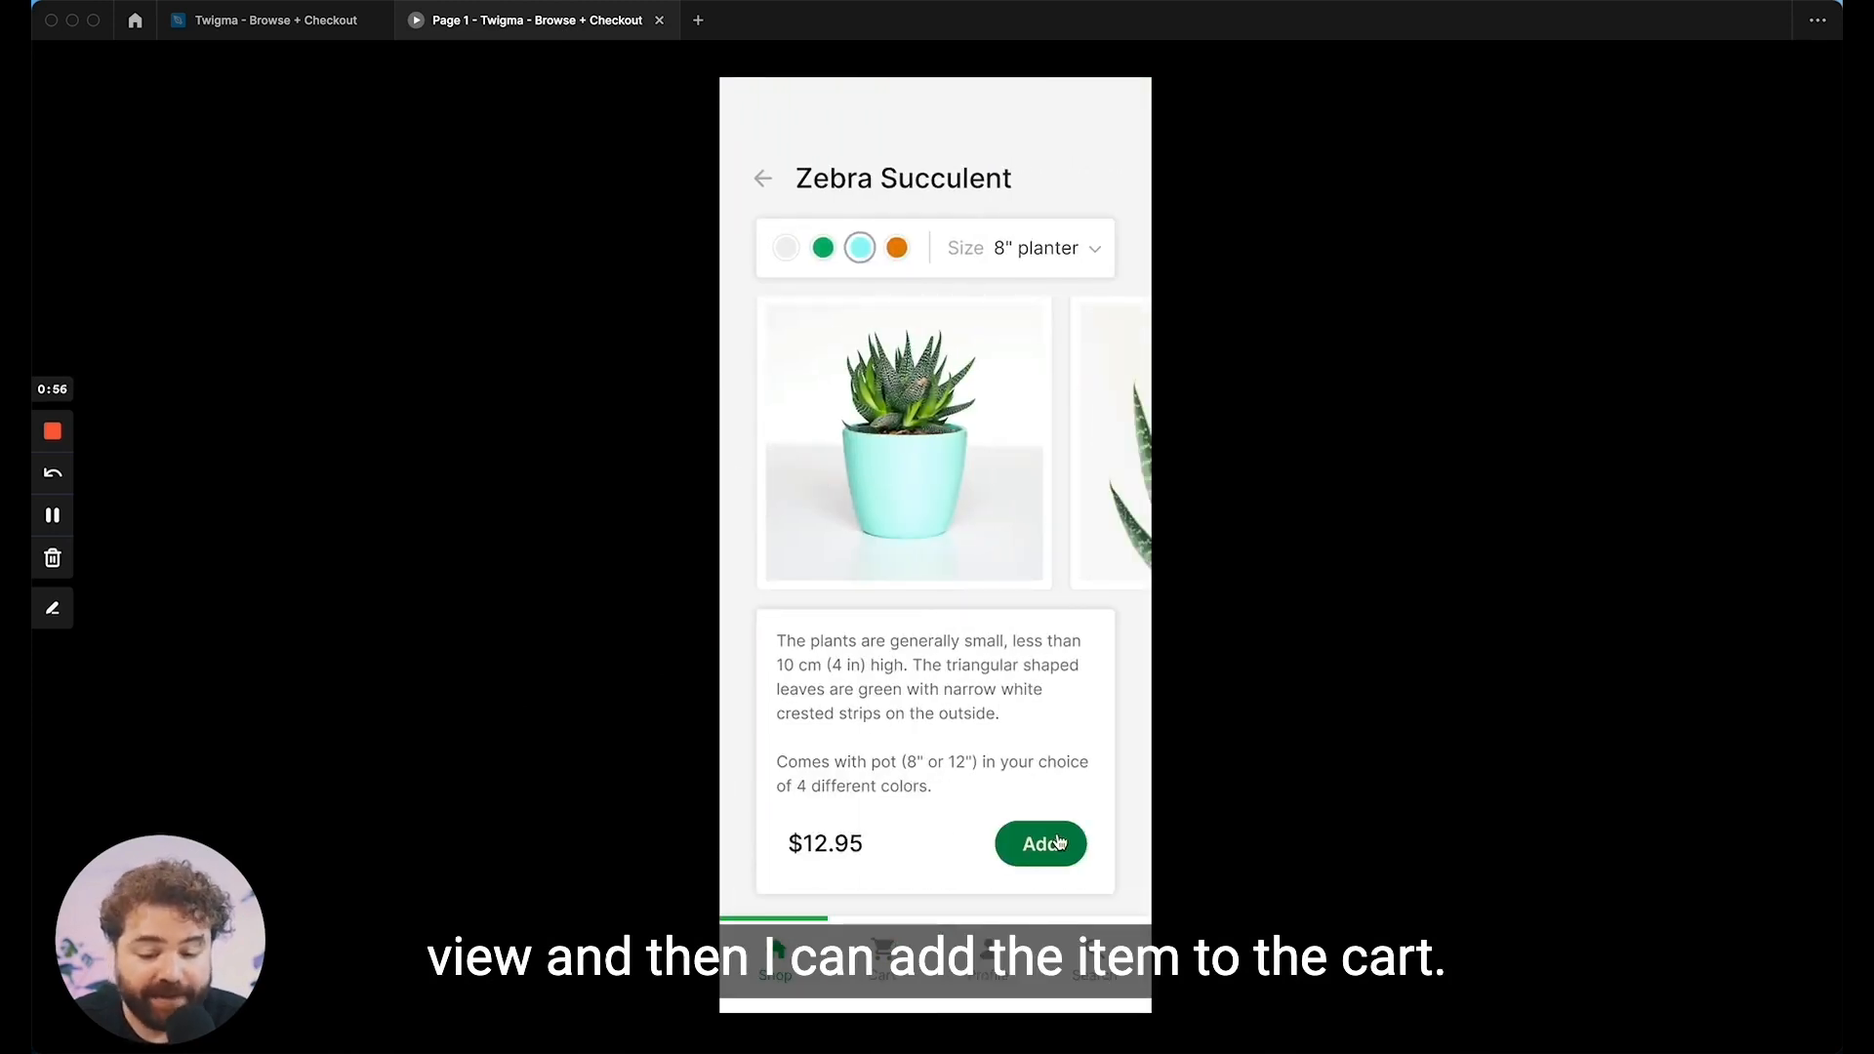
pyautogui.click(1060, 842)
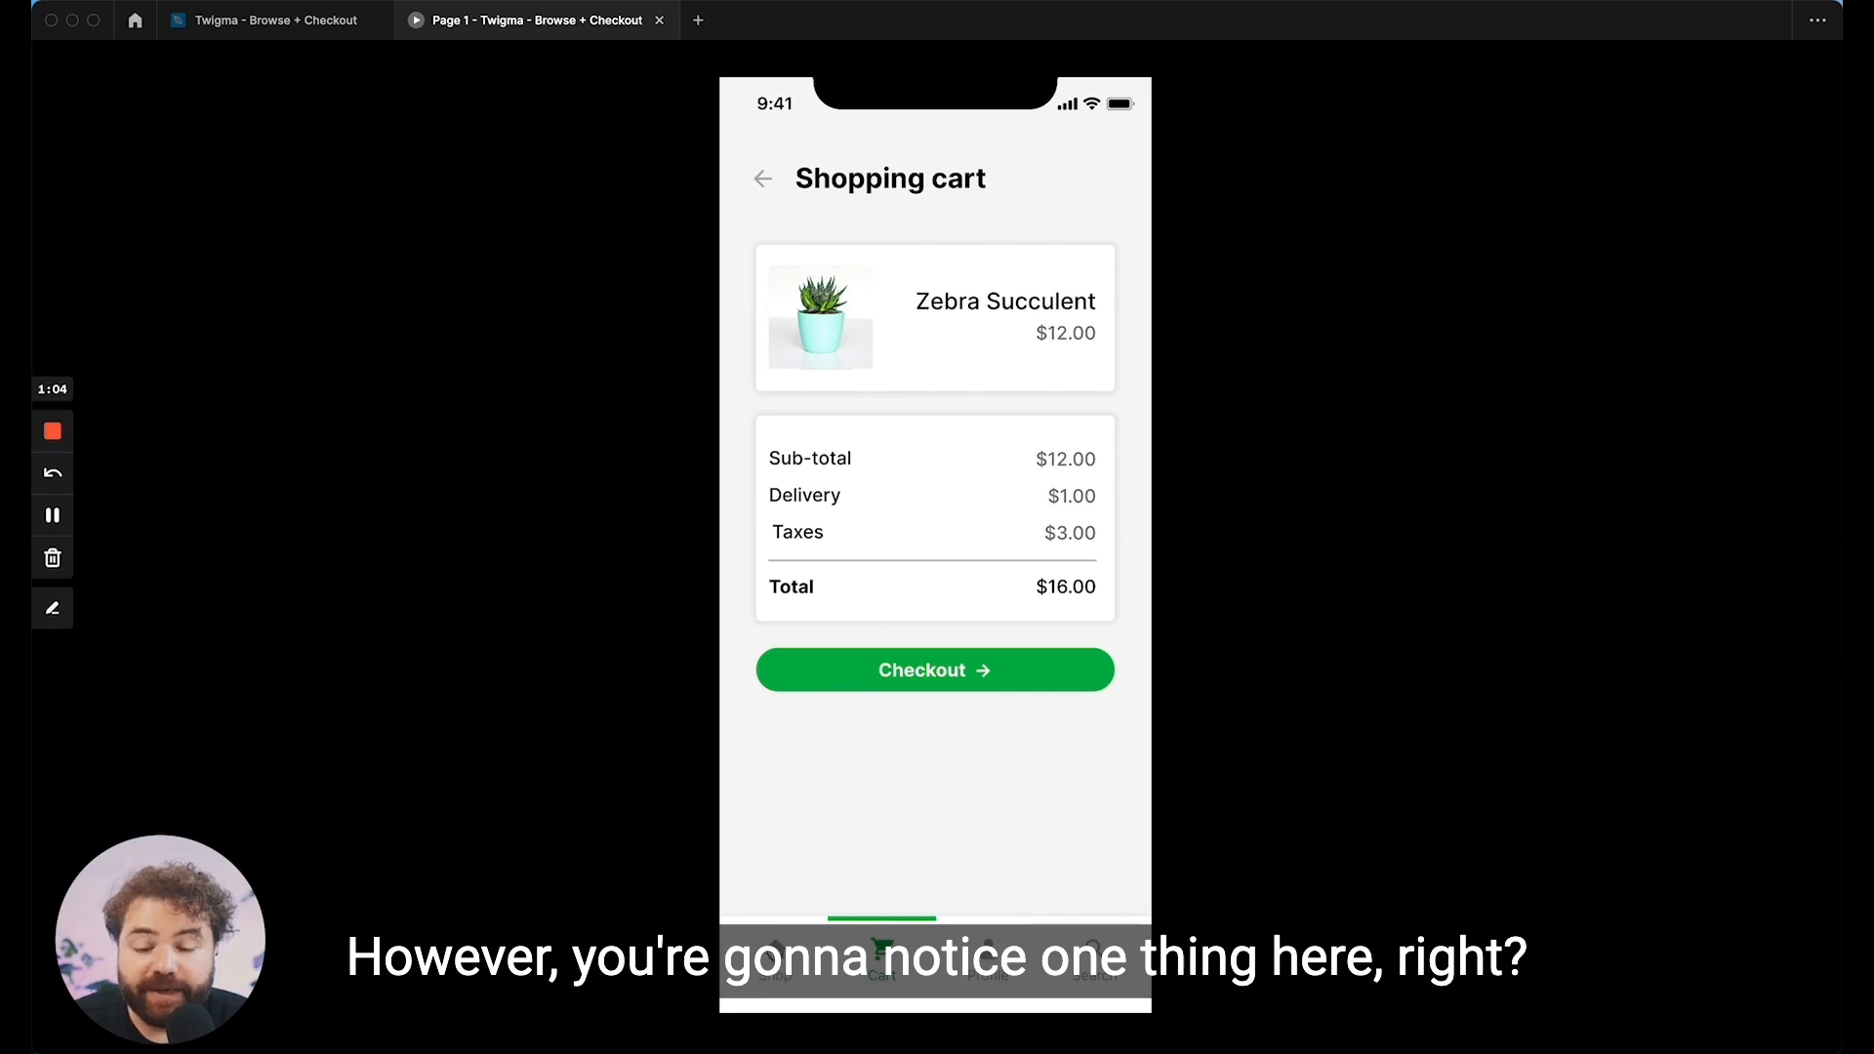
# Step: Test whether the prototype's cart keeps the added item by going to the shop, to the cart, and back to the shop
pyautogui.click(786, 958)
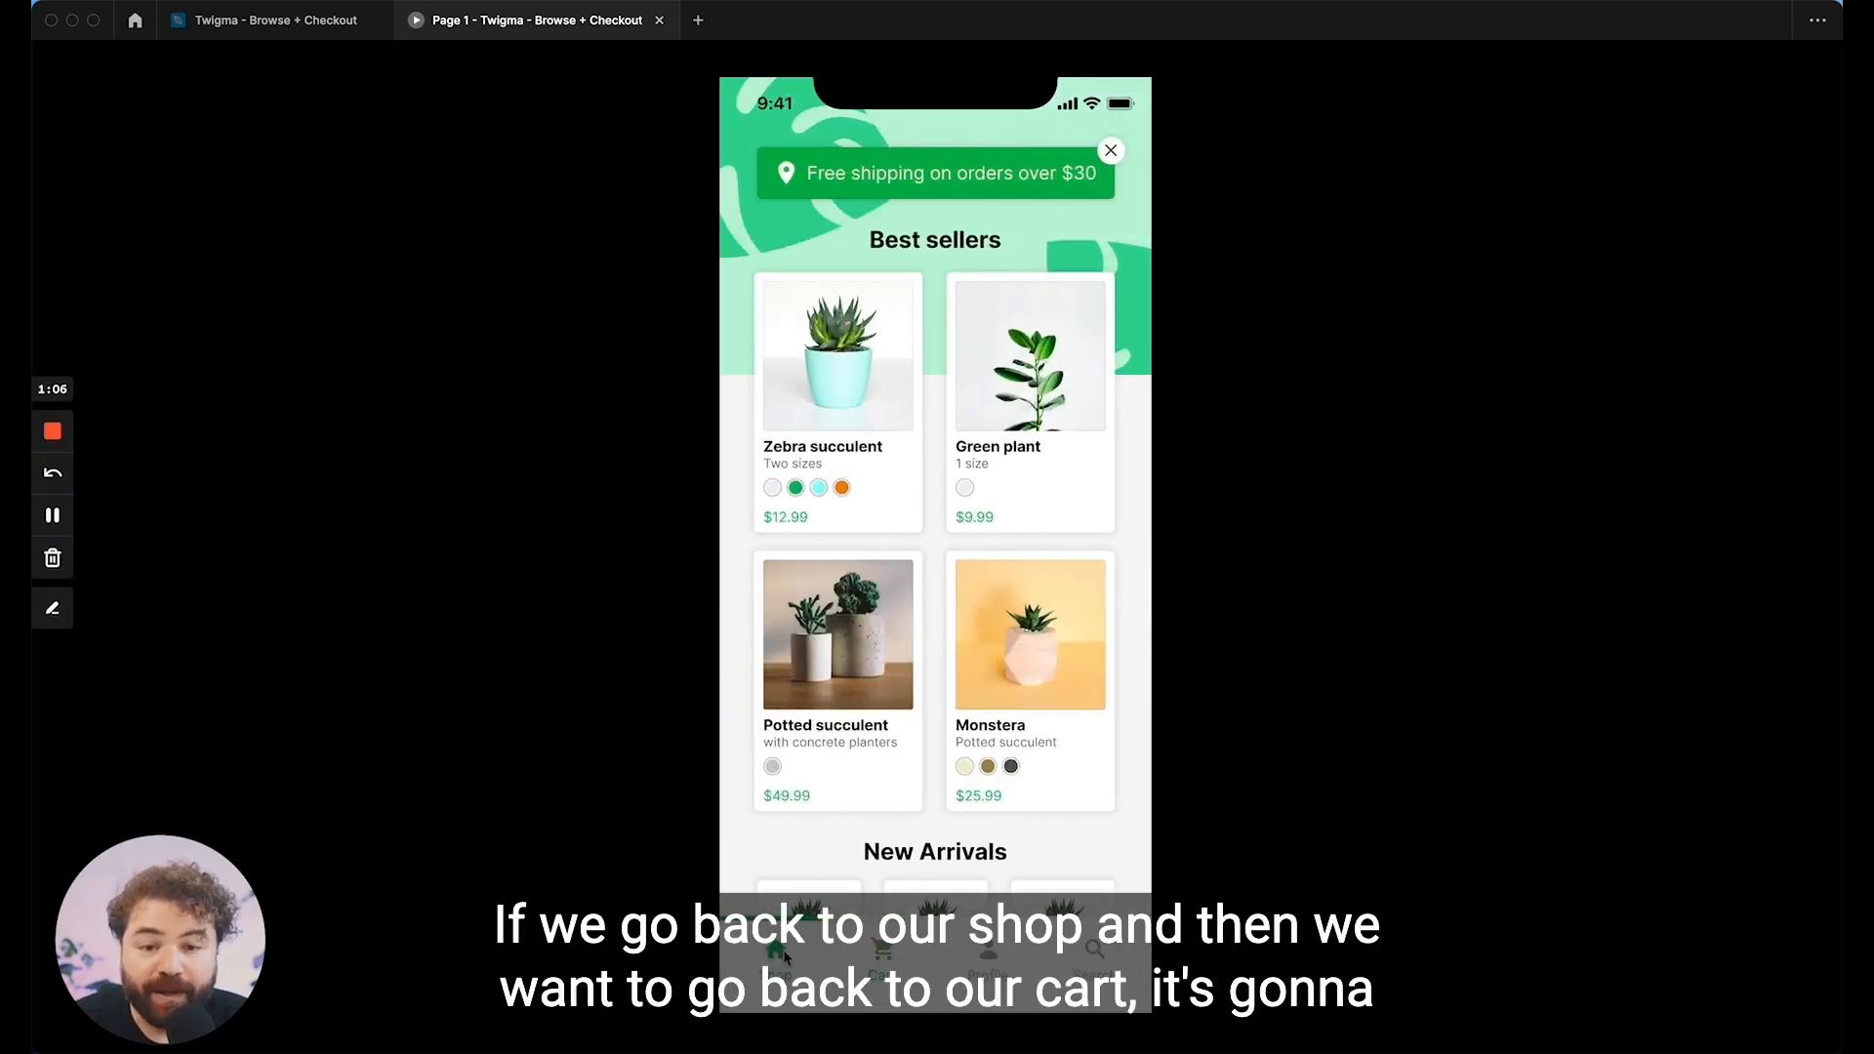
pyautogui.click(886, 956)
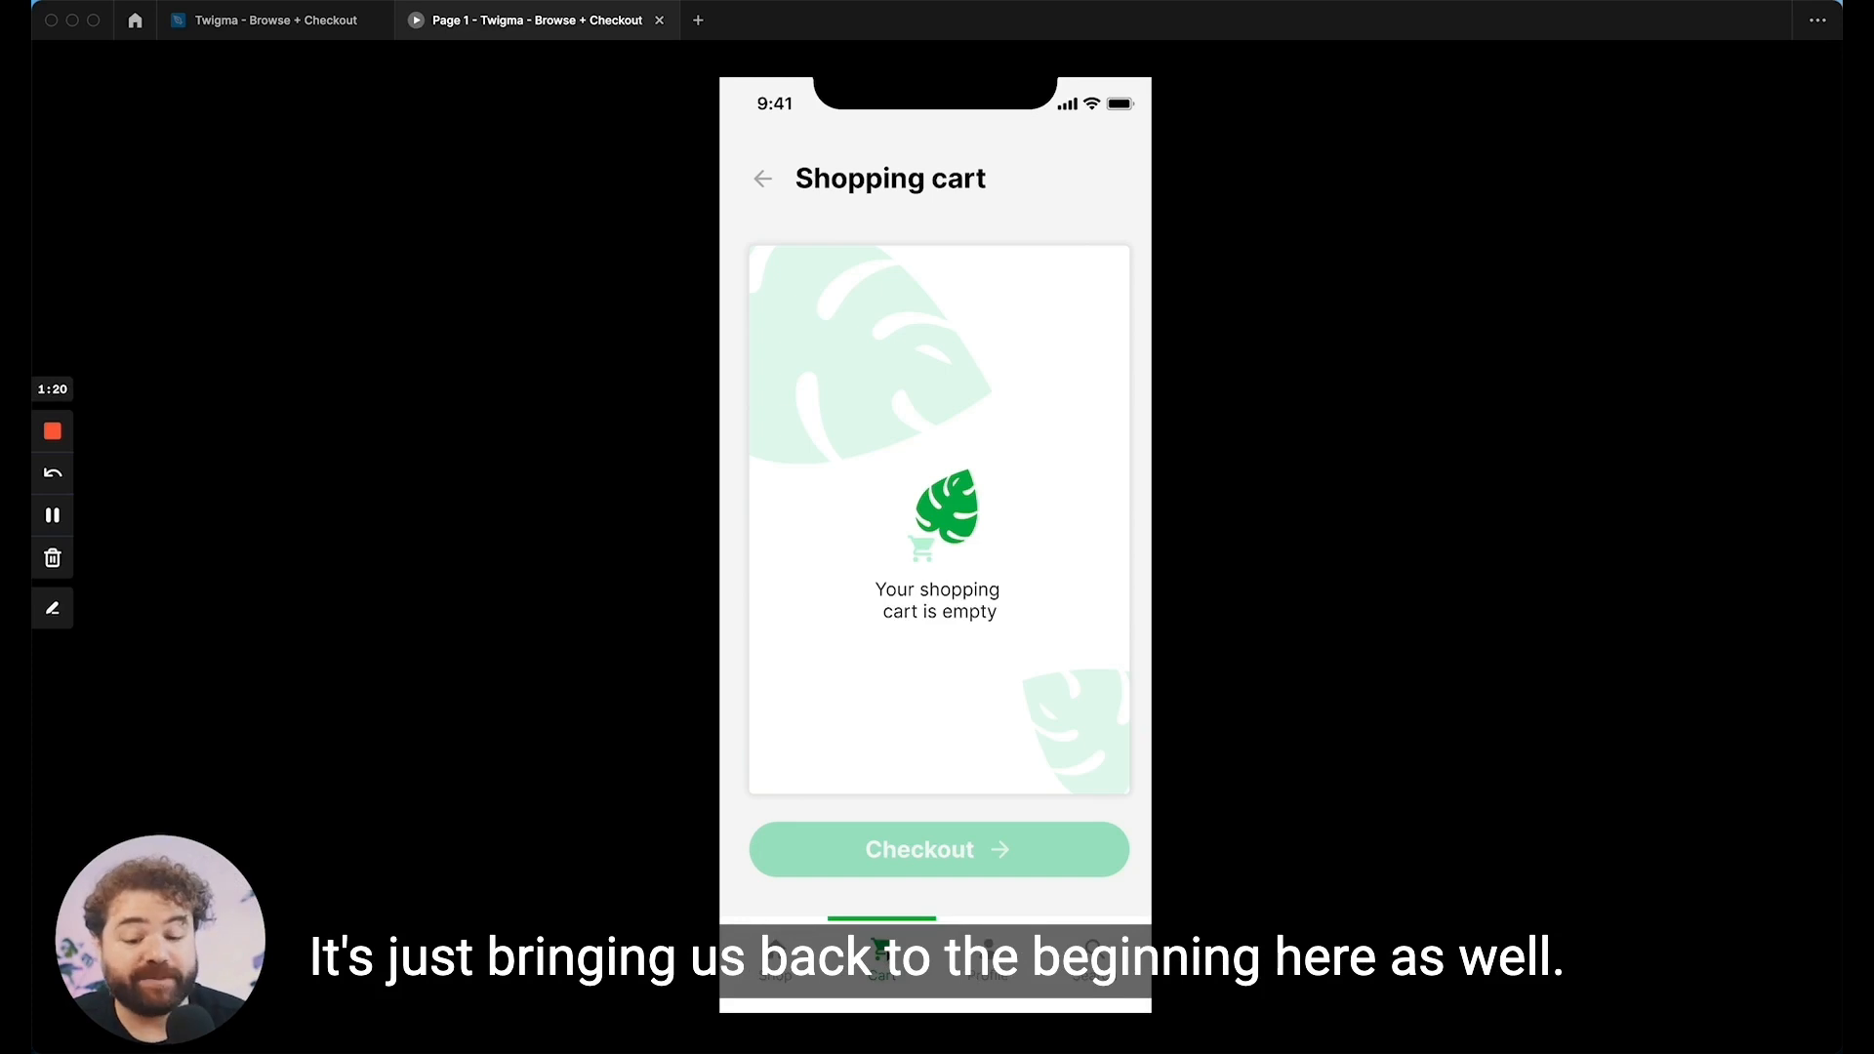
pyautogui.click(776, 958)
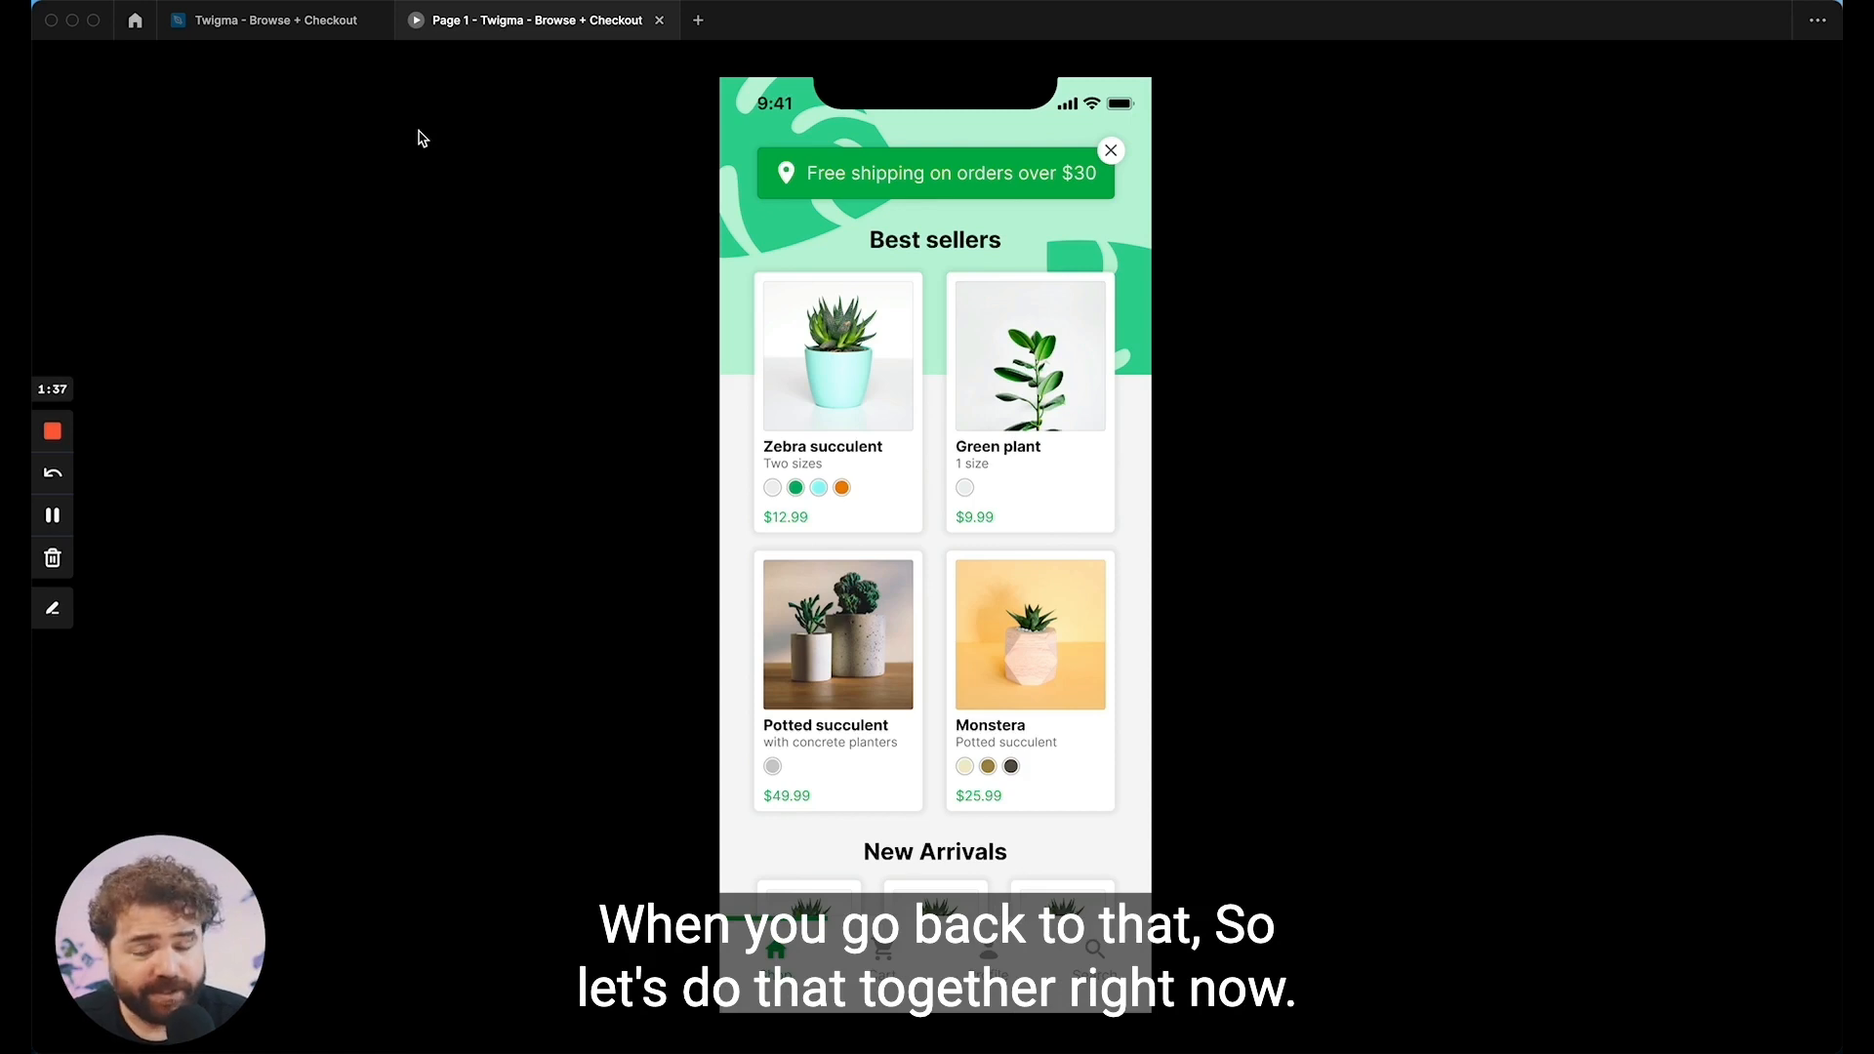
# Step: Return to the Twigma - Browse + Checkout design file and change from prototype mode to design mode
pyautogui.click(242, 21)
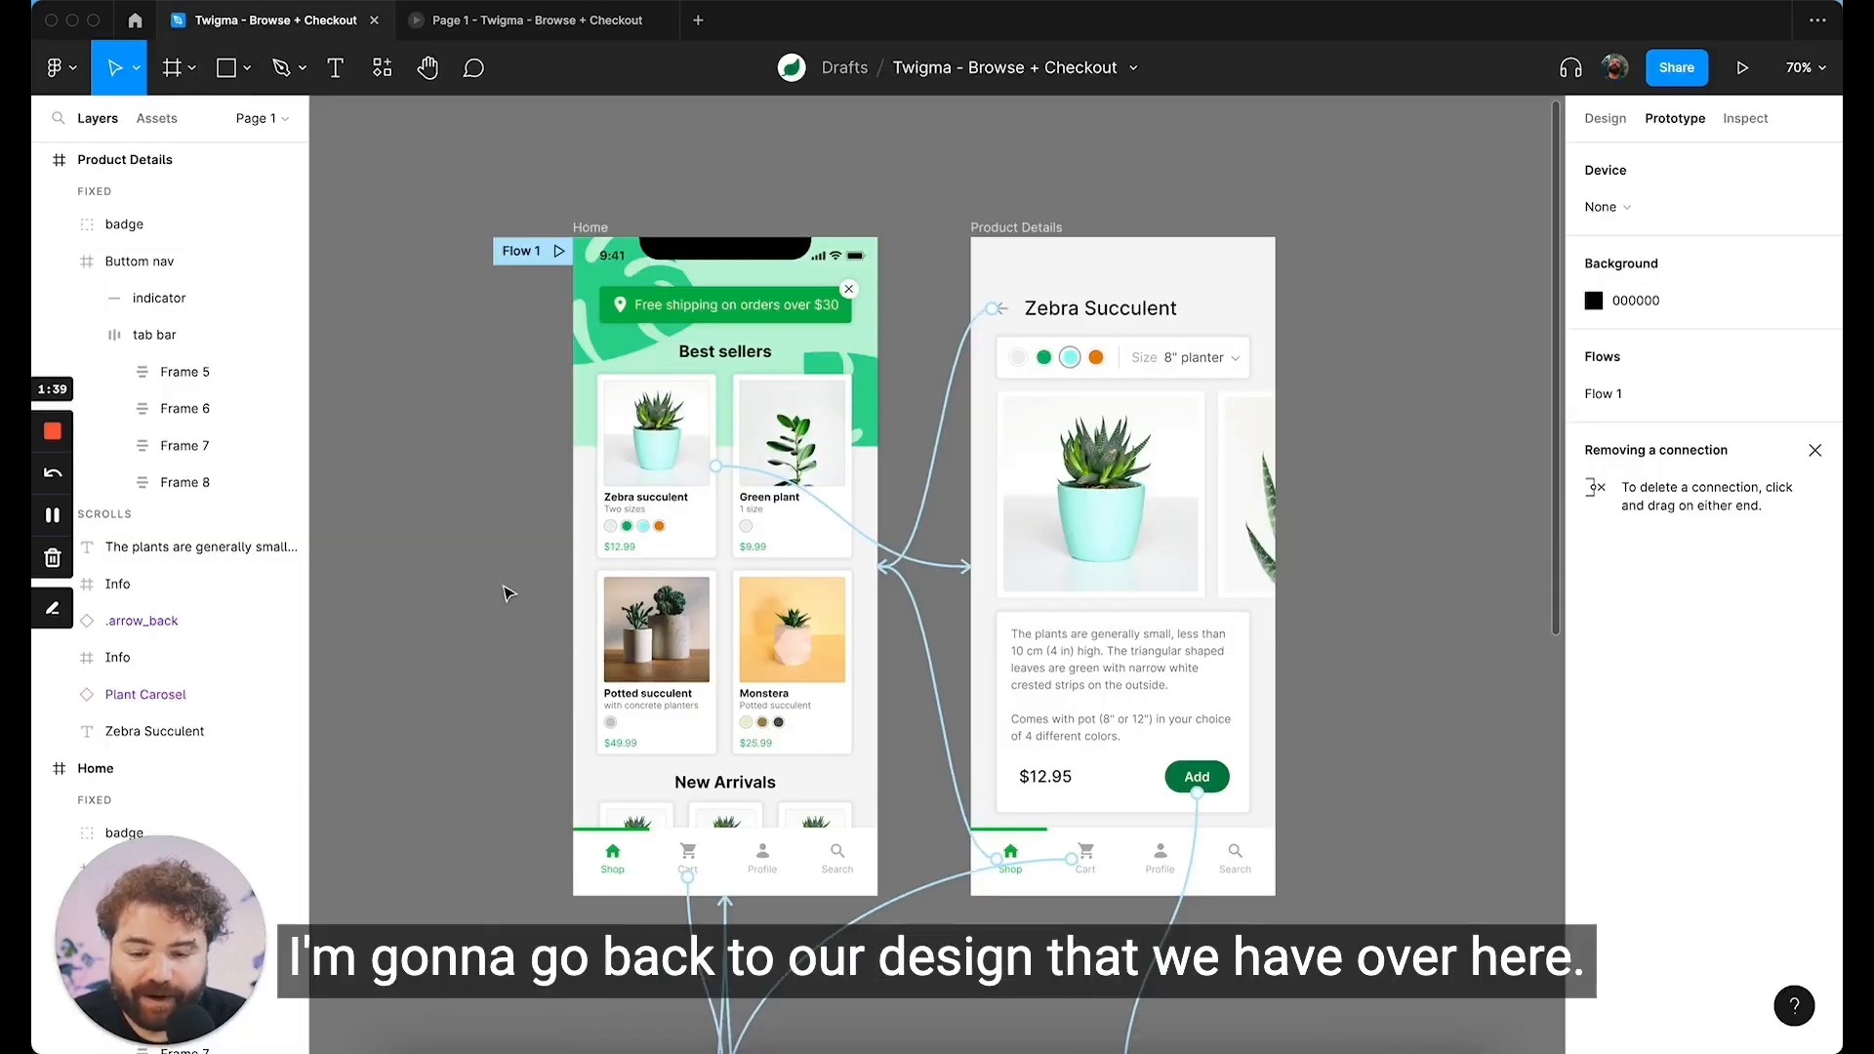
pyautogui.scroll(-3, 507, 592)
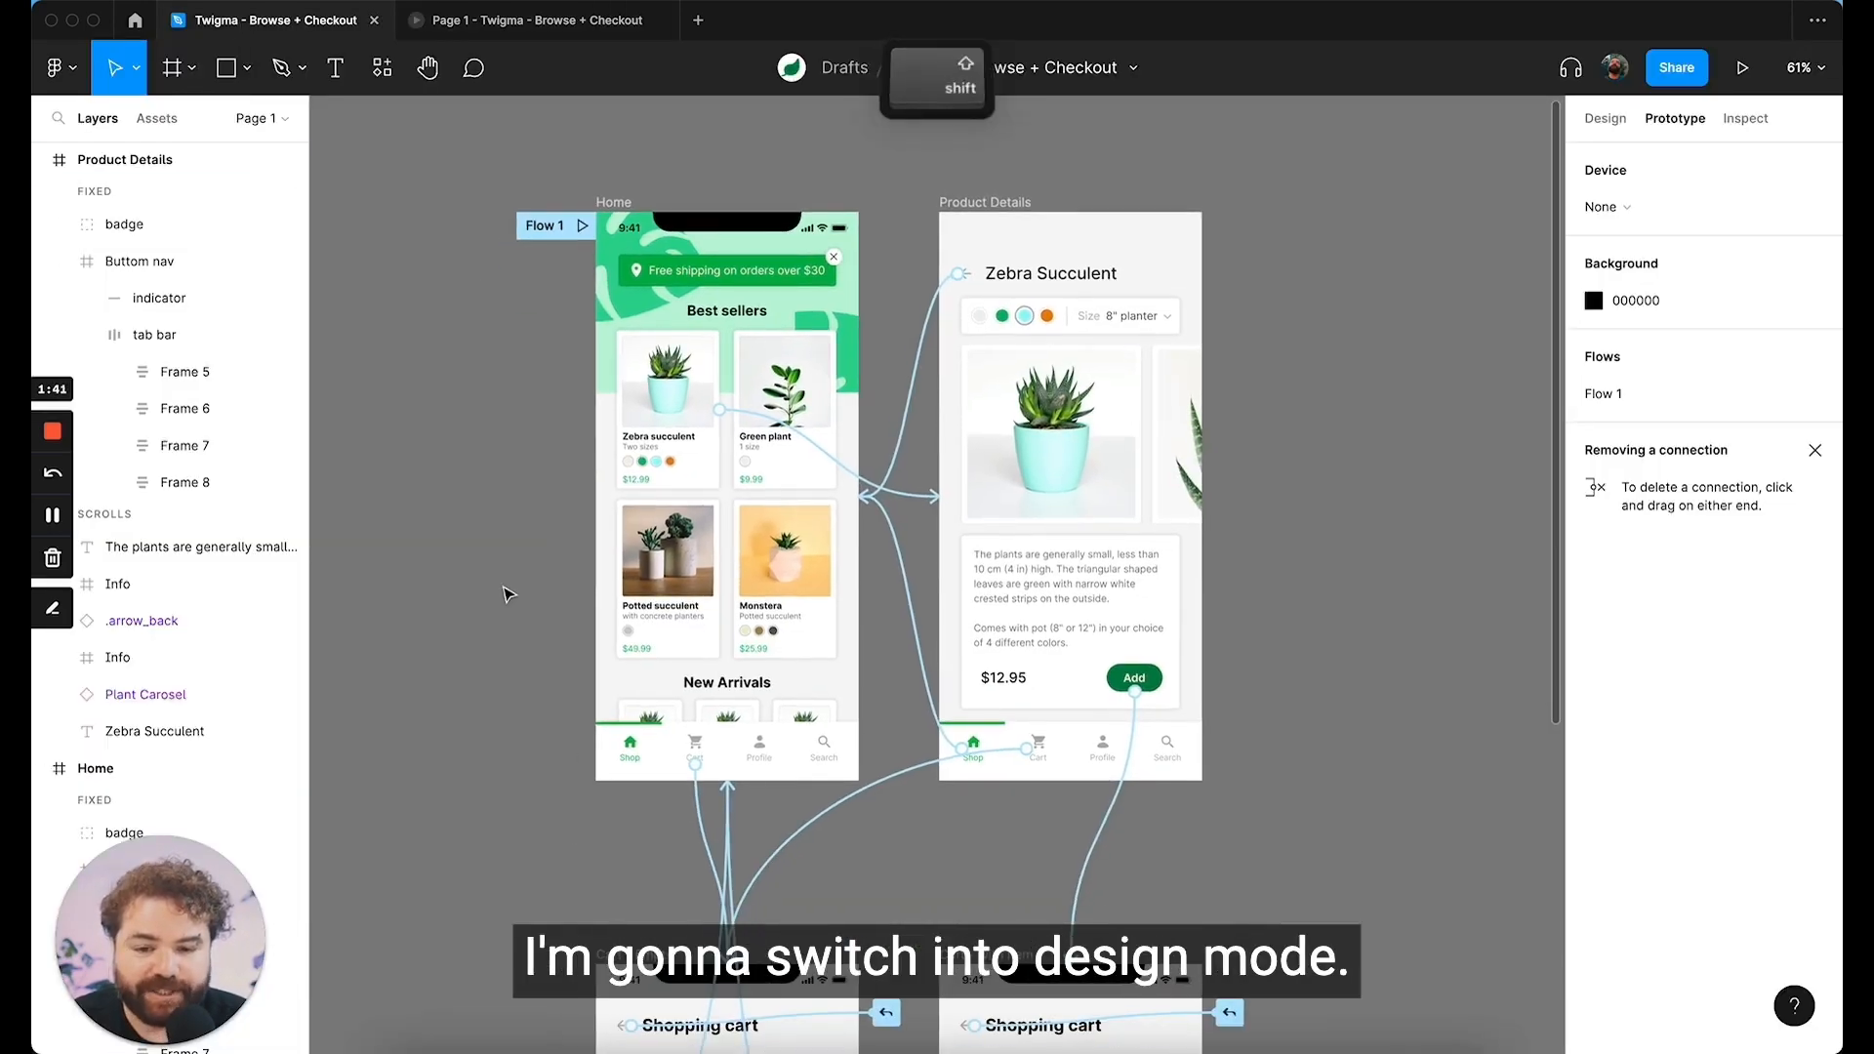
pyautogui.hotkey('shift', 'e')
pyautogui.hotkey('shift', 'e')
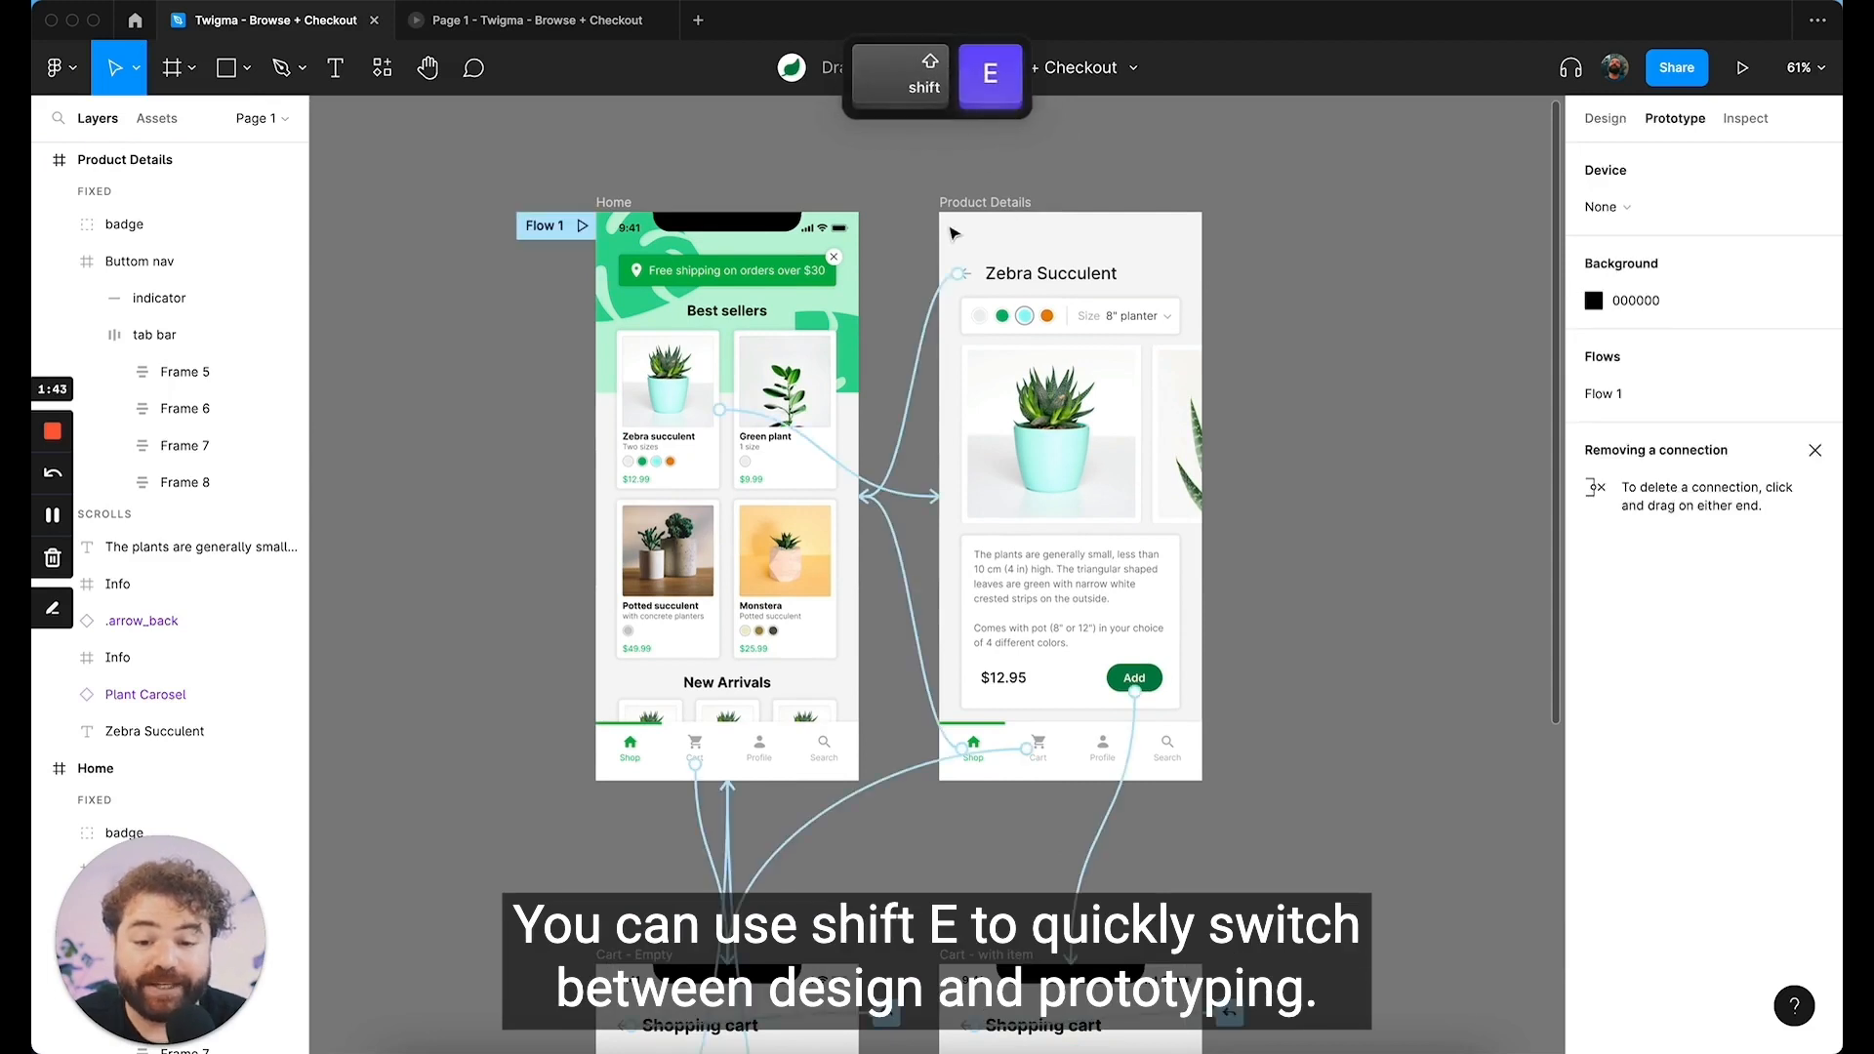
pyautogui.hotkey('shift', 'e')
pyautogui.hotkey('shift', 'e')
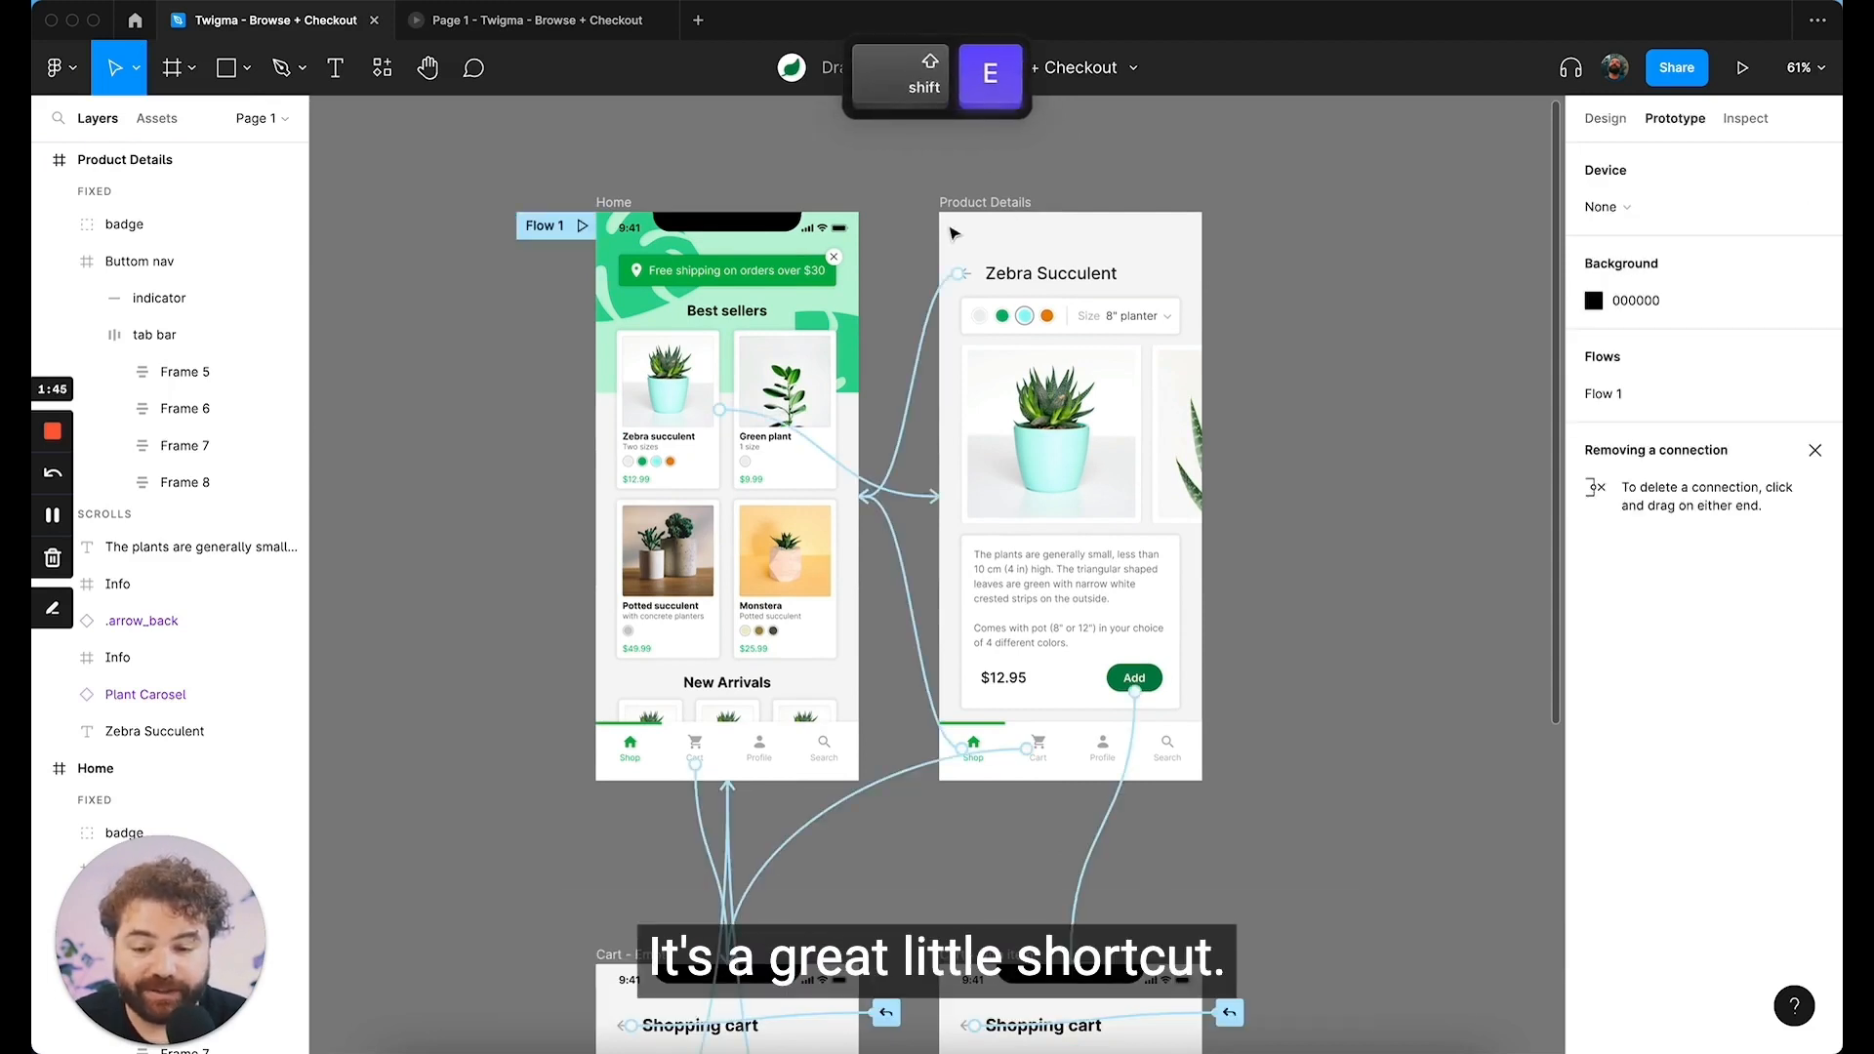
pyautogui.hotkey('shift', 'e')
# Step: Draw a section about 1017 × 928 around the Home and Product Details frames and name it Browse
pyautogui.scroll(-3, 954, 233)
pyautogui.hotkey('shift', 's')
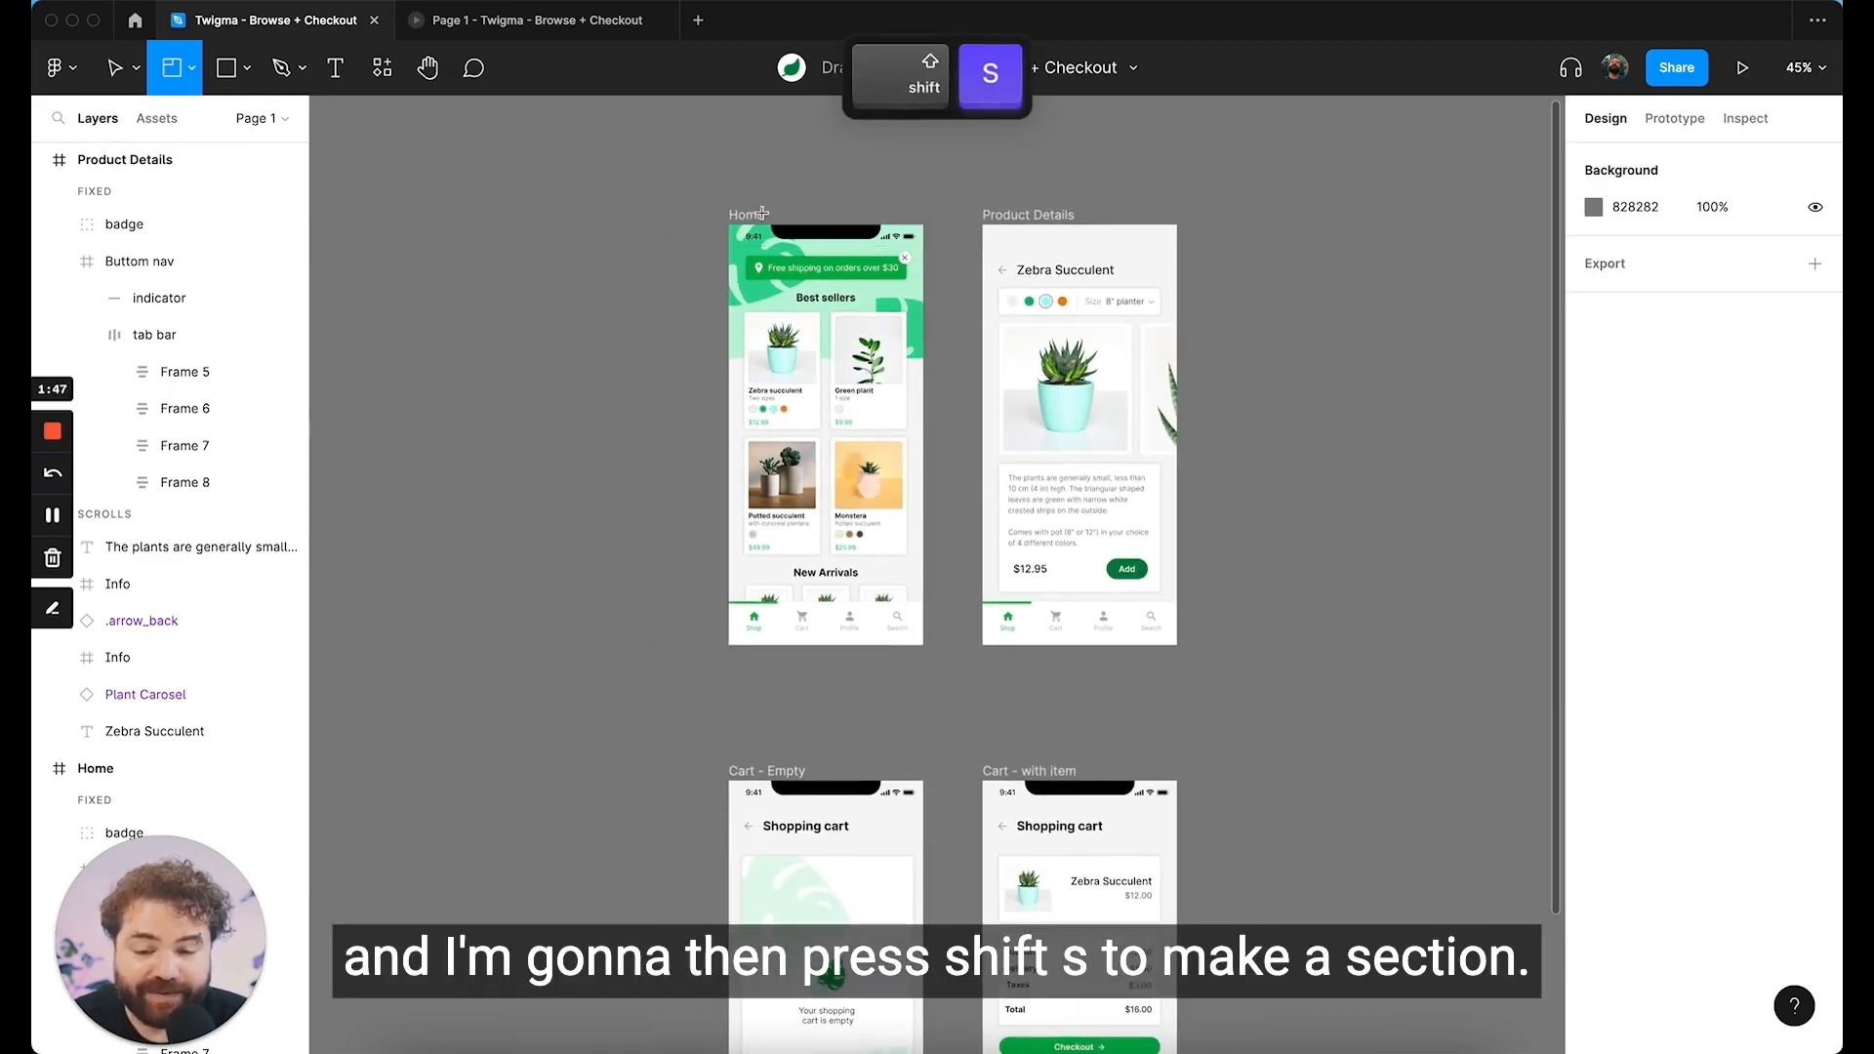
pyautogui.moveTo(686, 194); pyautogui.dragTo(1212, 695)
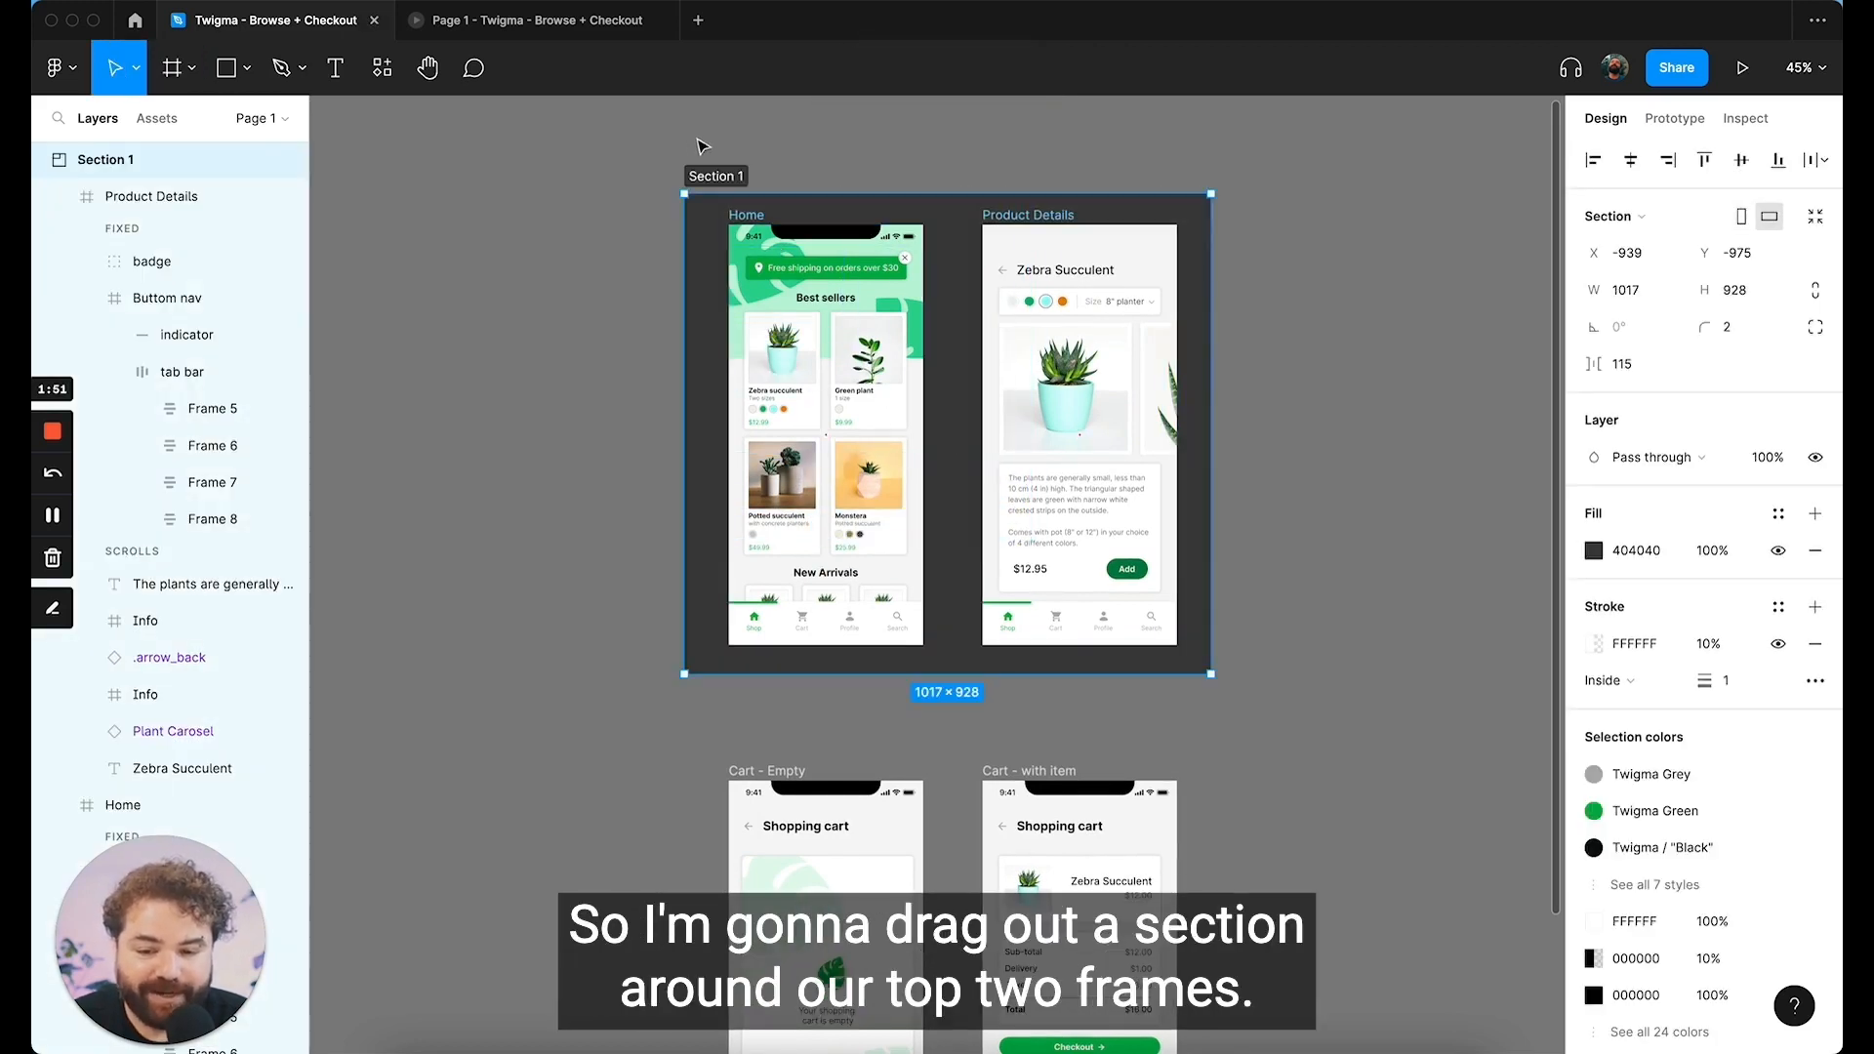
pyautogui.doubleClick(712, 176)
pyautogui.write('Browse')
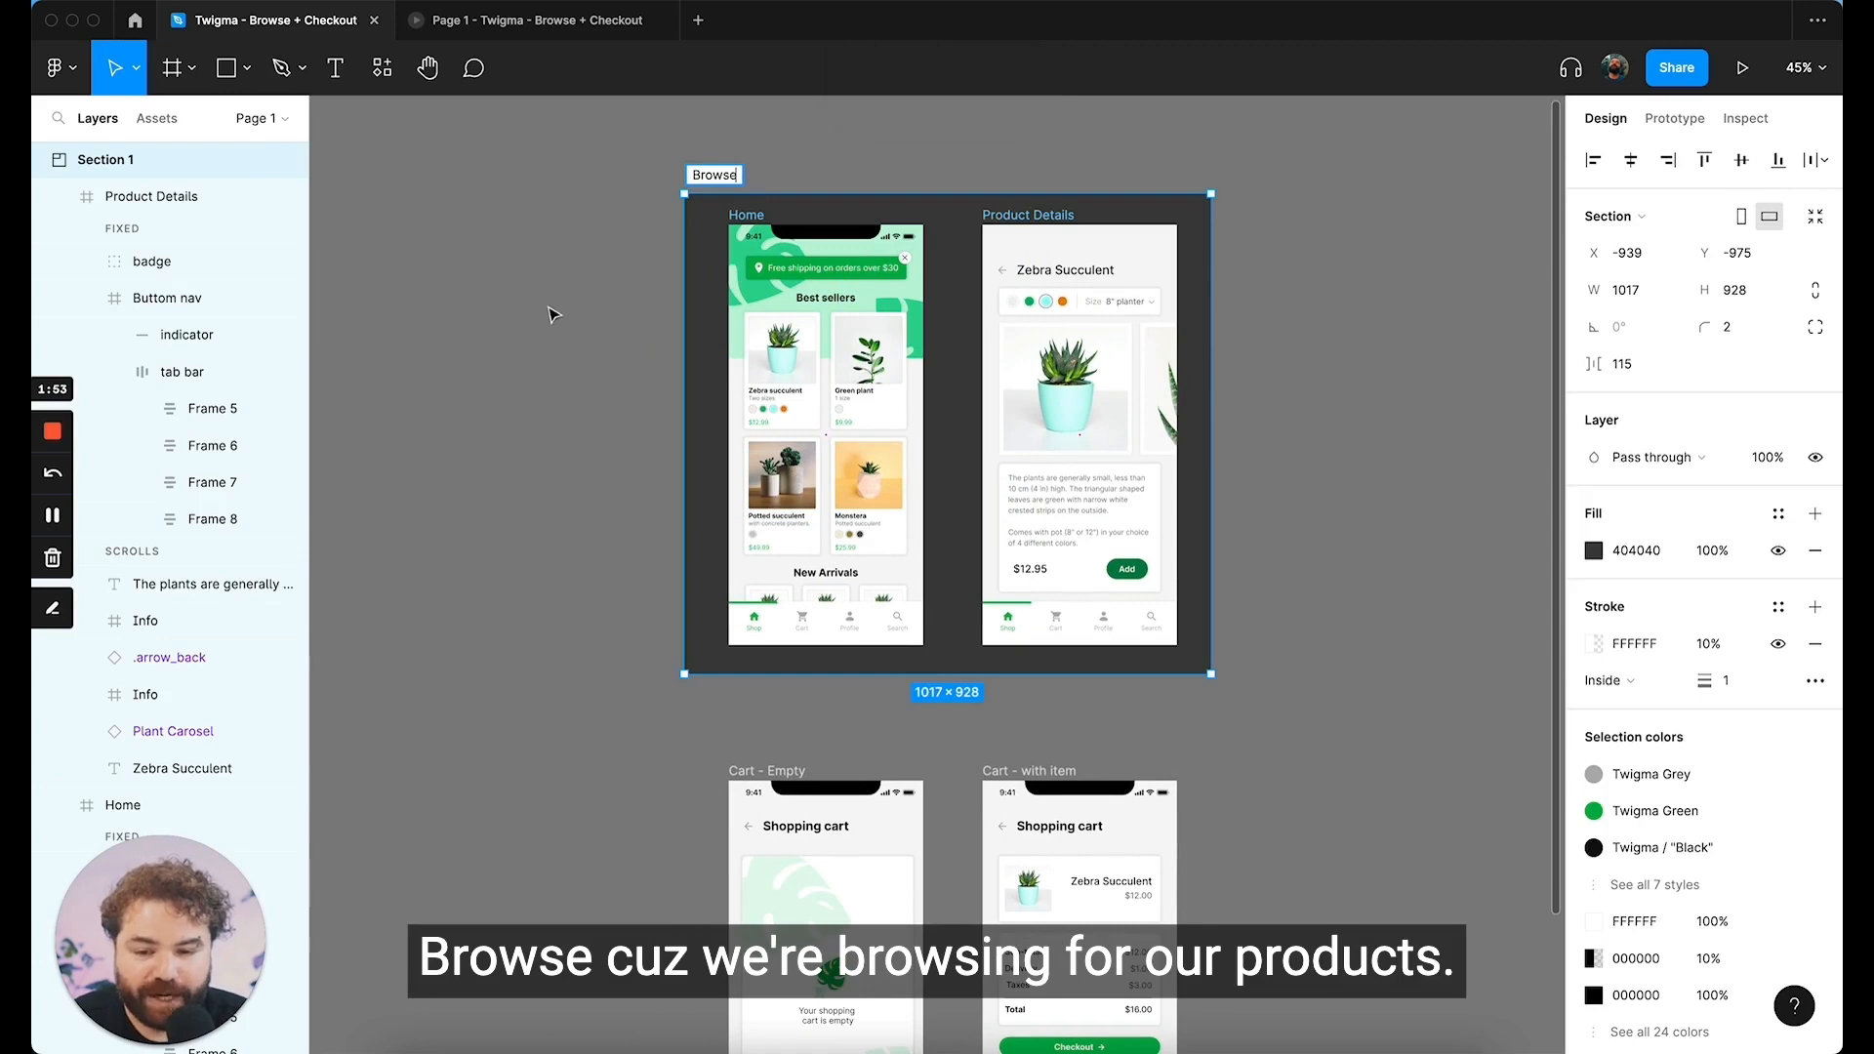
pyautogui.click(549, 313)
# Step: Draw a section about 1017 × 910 around the Cart - Empty and Cart - with item frames and name it Cart
pyautogui.scroll(-4, 723, 447)
pyautogui.hotkey('shift', 's')
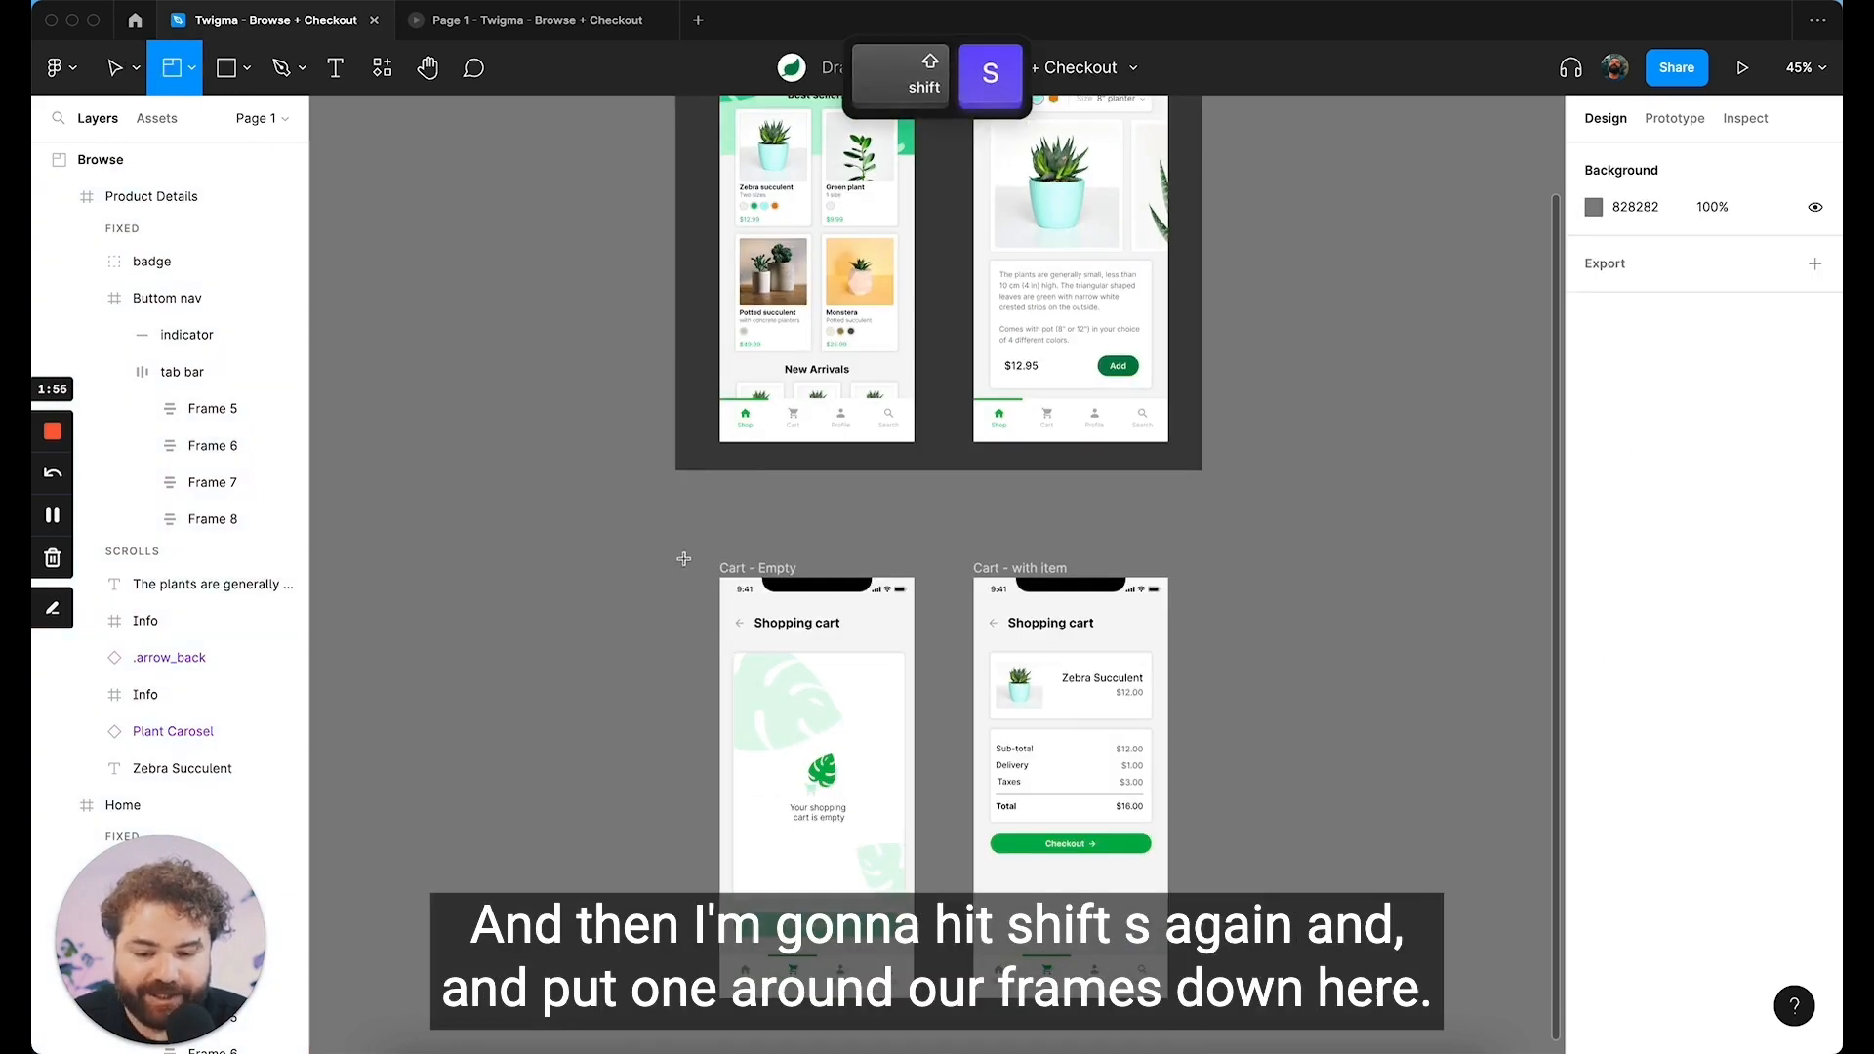
pyautogui.moveTo(675, 549); pyautogui.dragTo(1202, 863)
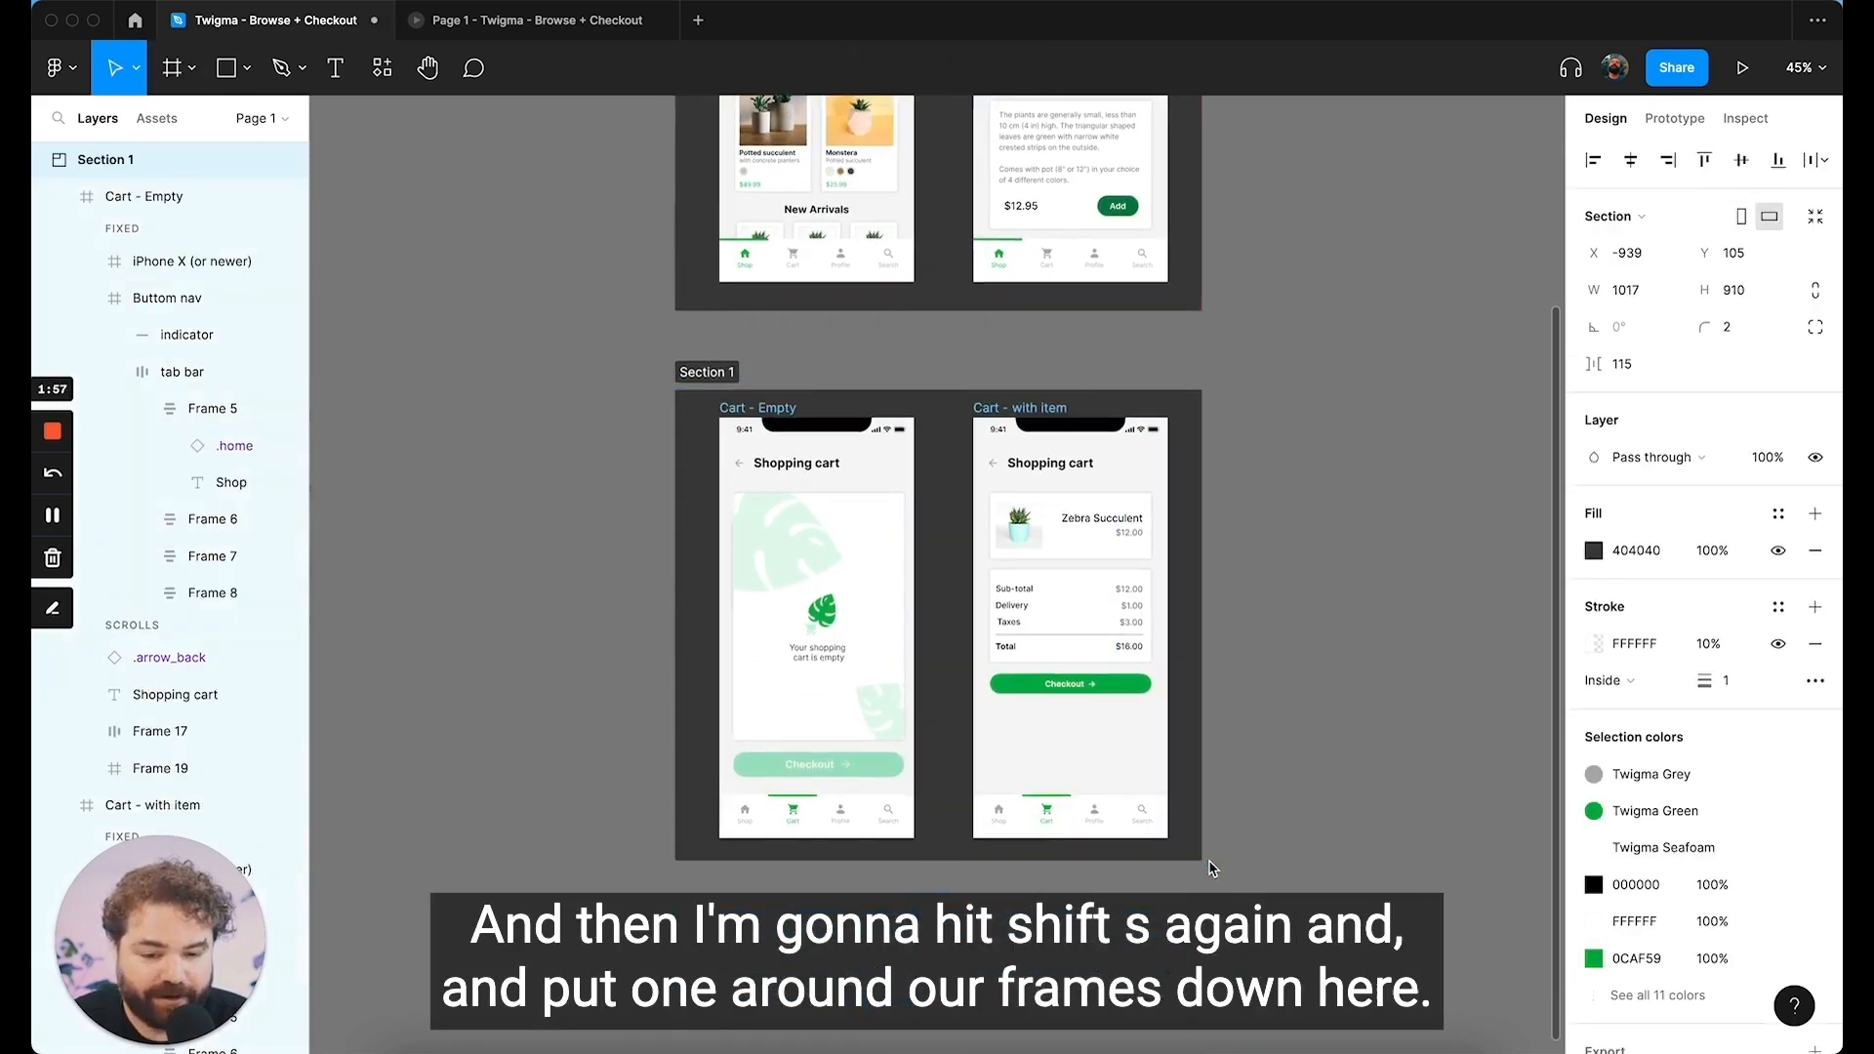
pyautogui.write('Cart')
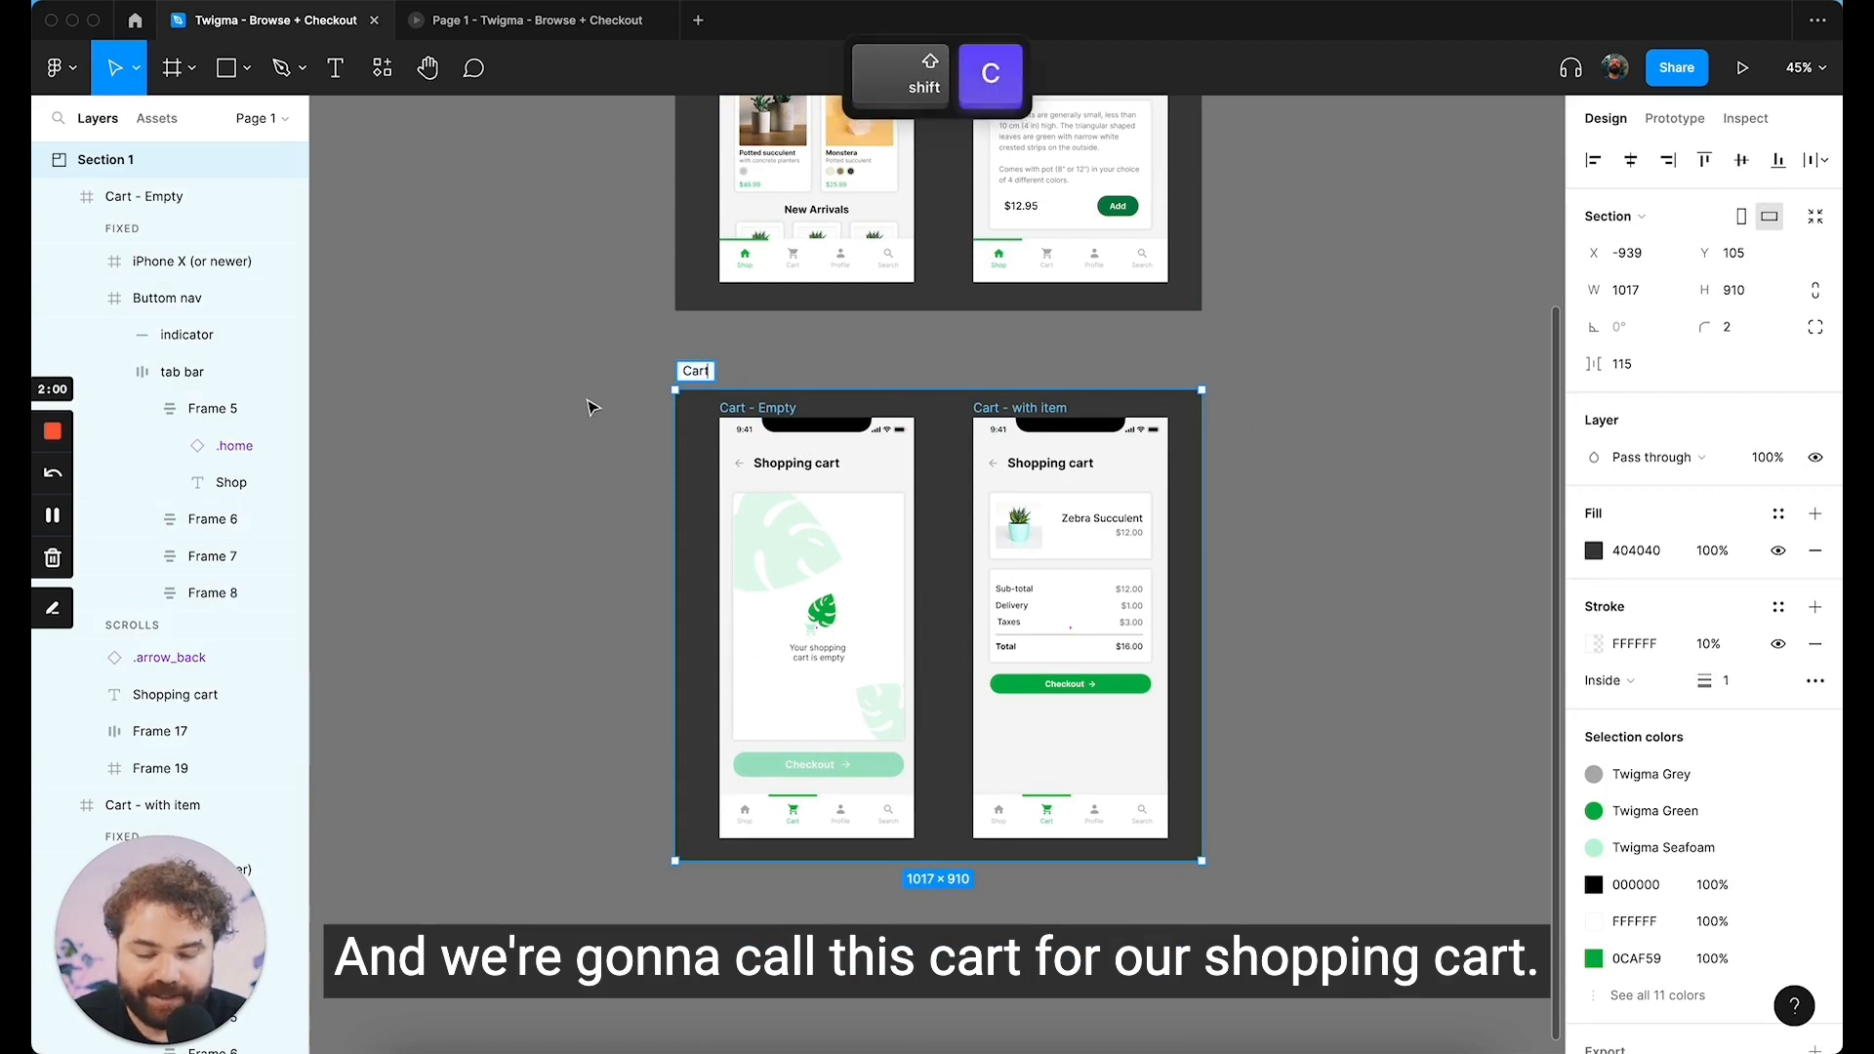
pyautogui.click(590, 406)
pyautogui.scroll(3, 589, 406)
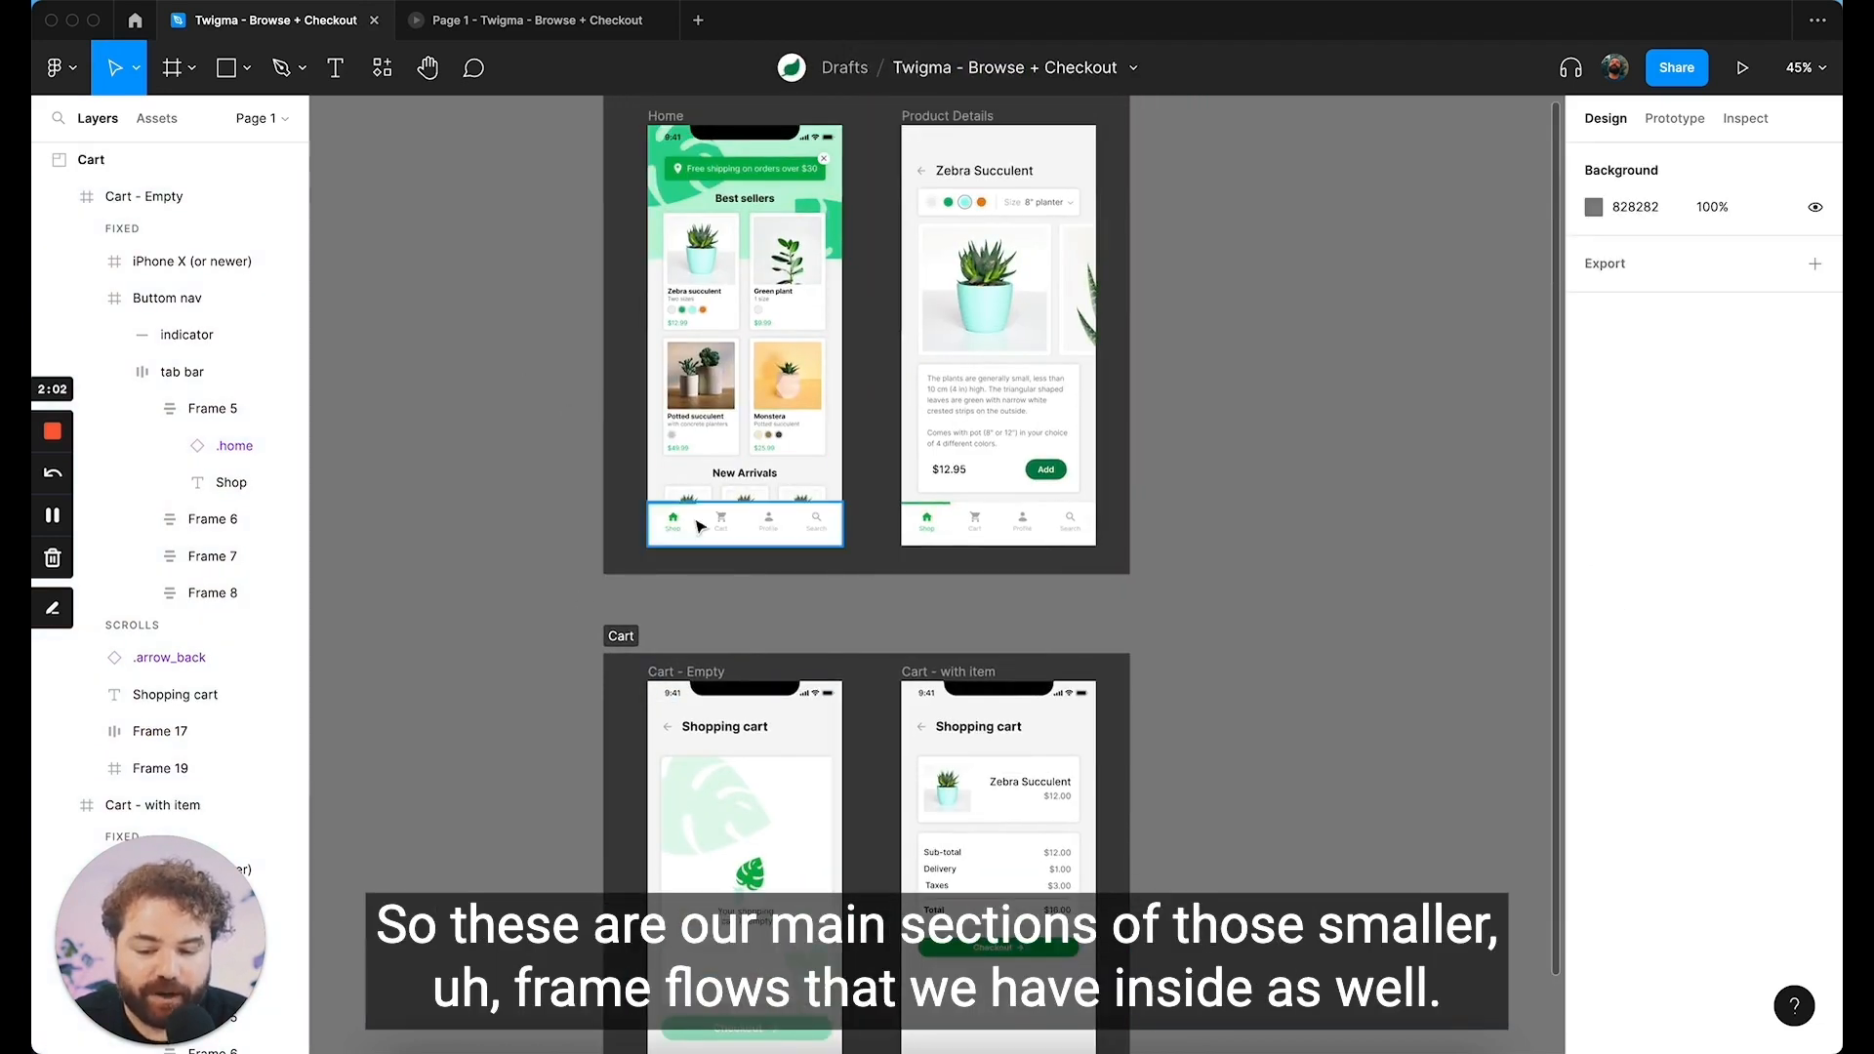
pyautogui.scroll(2, 673, 312)
pyautogui.scroll(-1, 776, 546)
pyautogui.scroll(-1, 785, 293)
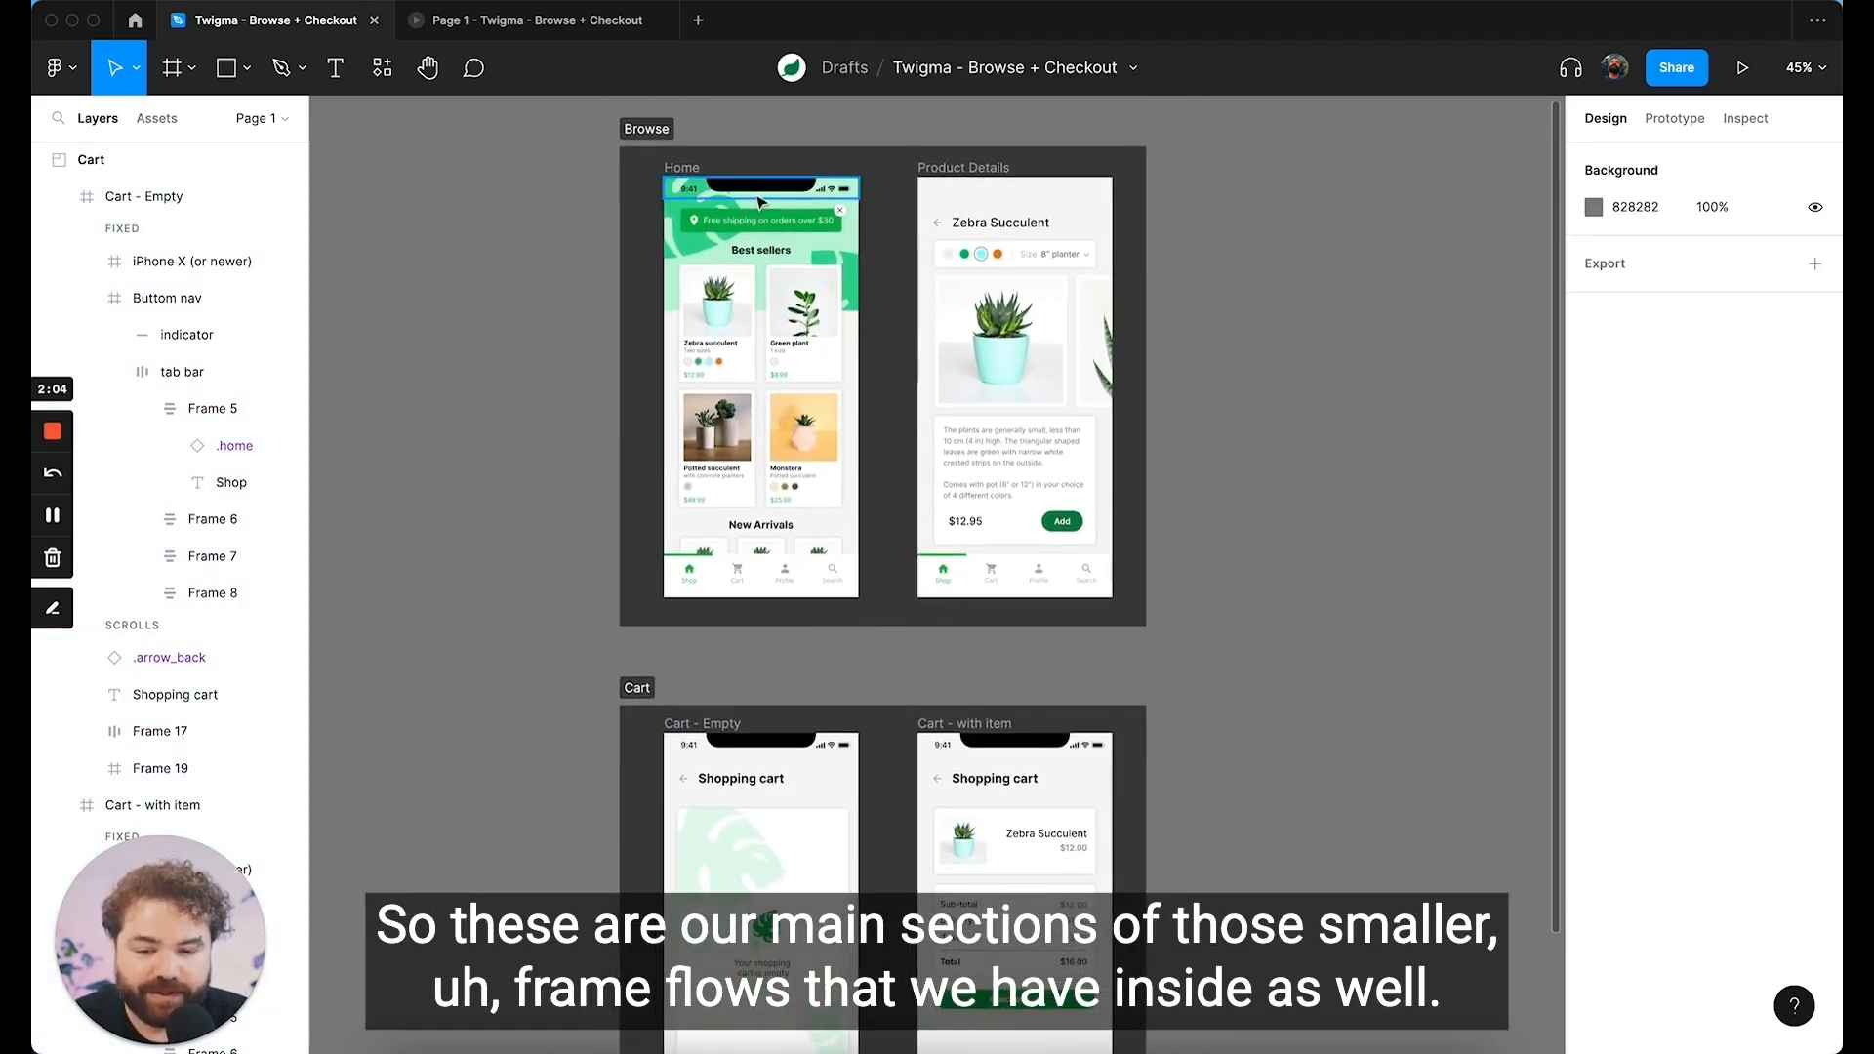
pyautogui.click(646, 129)
pyautogui.click(1215, 468)
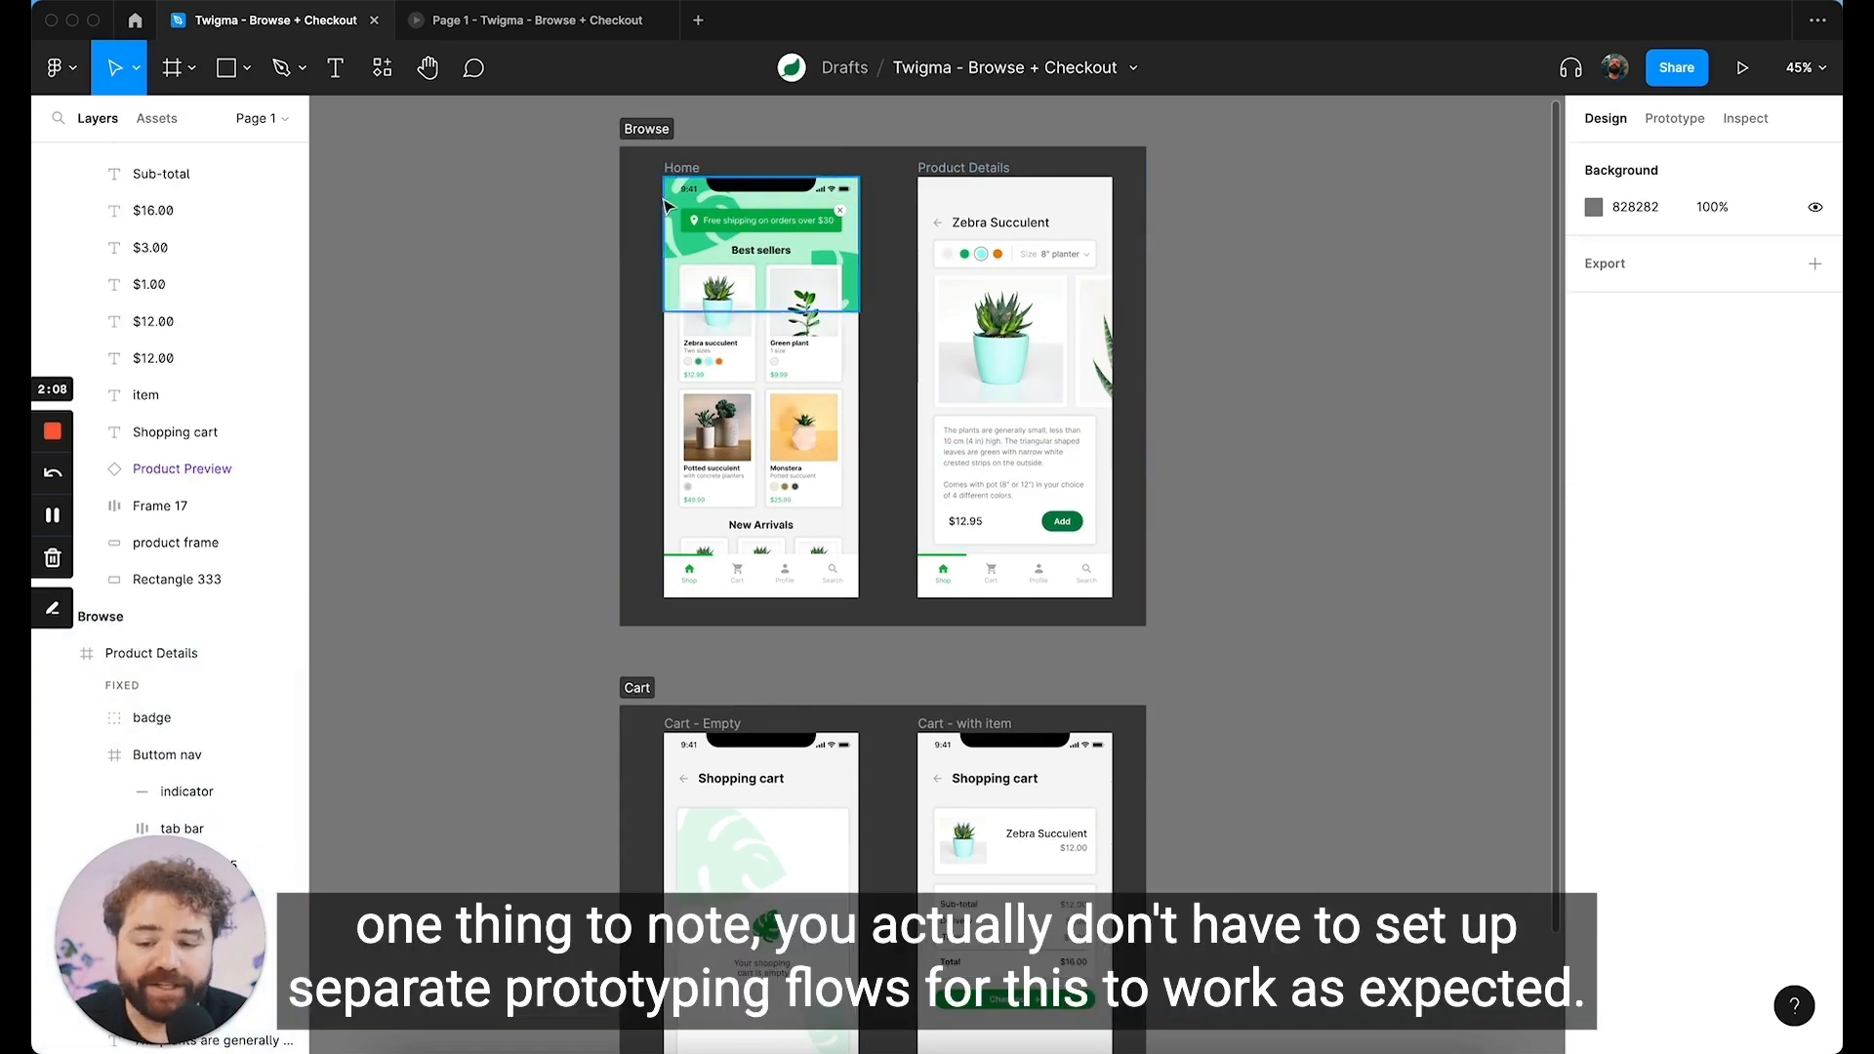
# Step: Change from design mode to prototype mode and dismiss the Prototype with sections introduction
pyautogui.click(1683, 127)
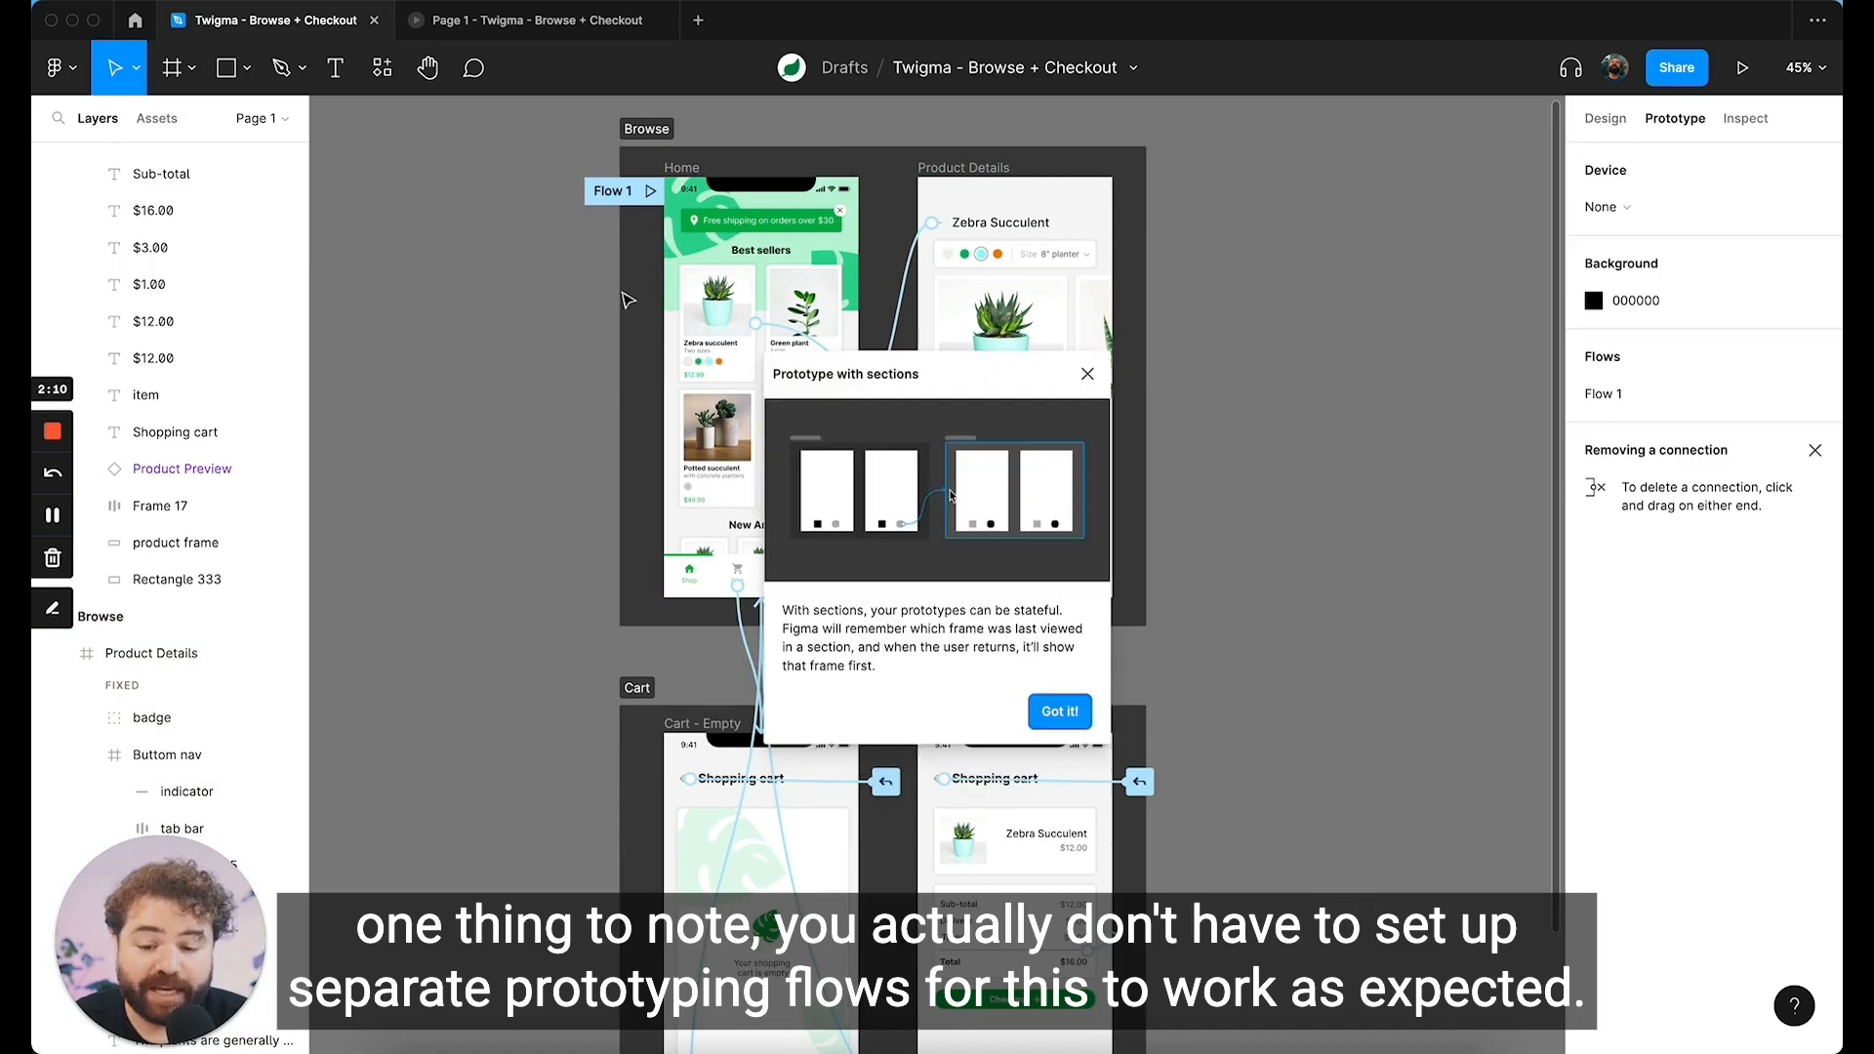
pyautogui.click(1087, 375)
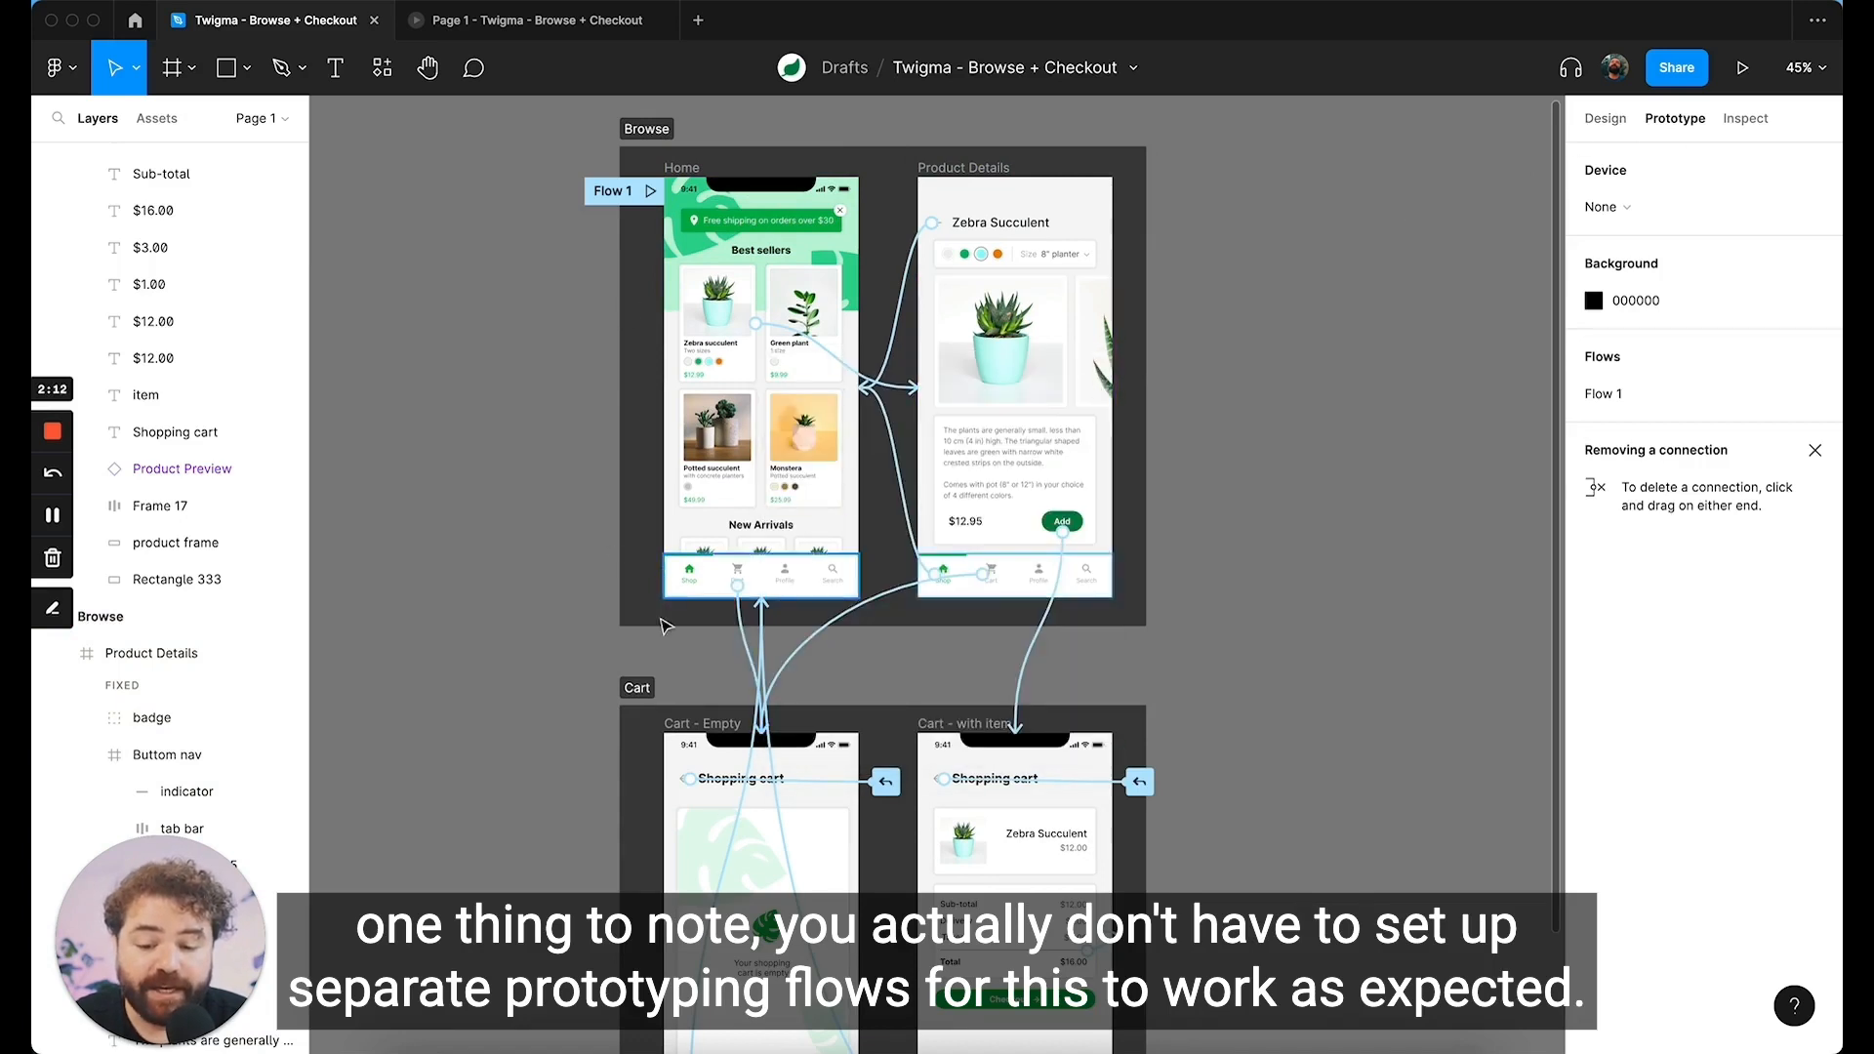
# Step: Change from prototype mode to design mode and give the Browse section a light purple solid fill
pyautogui.click(1605, 120)
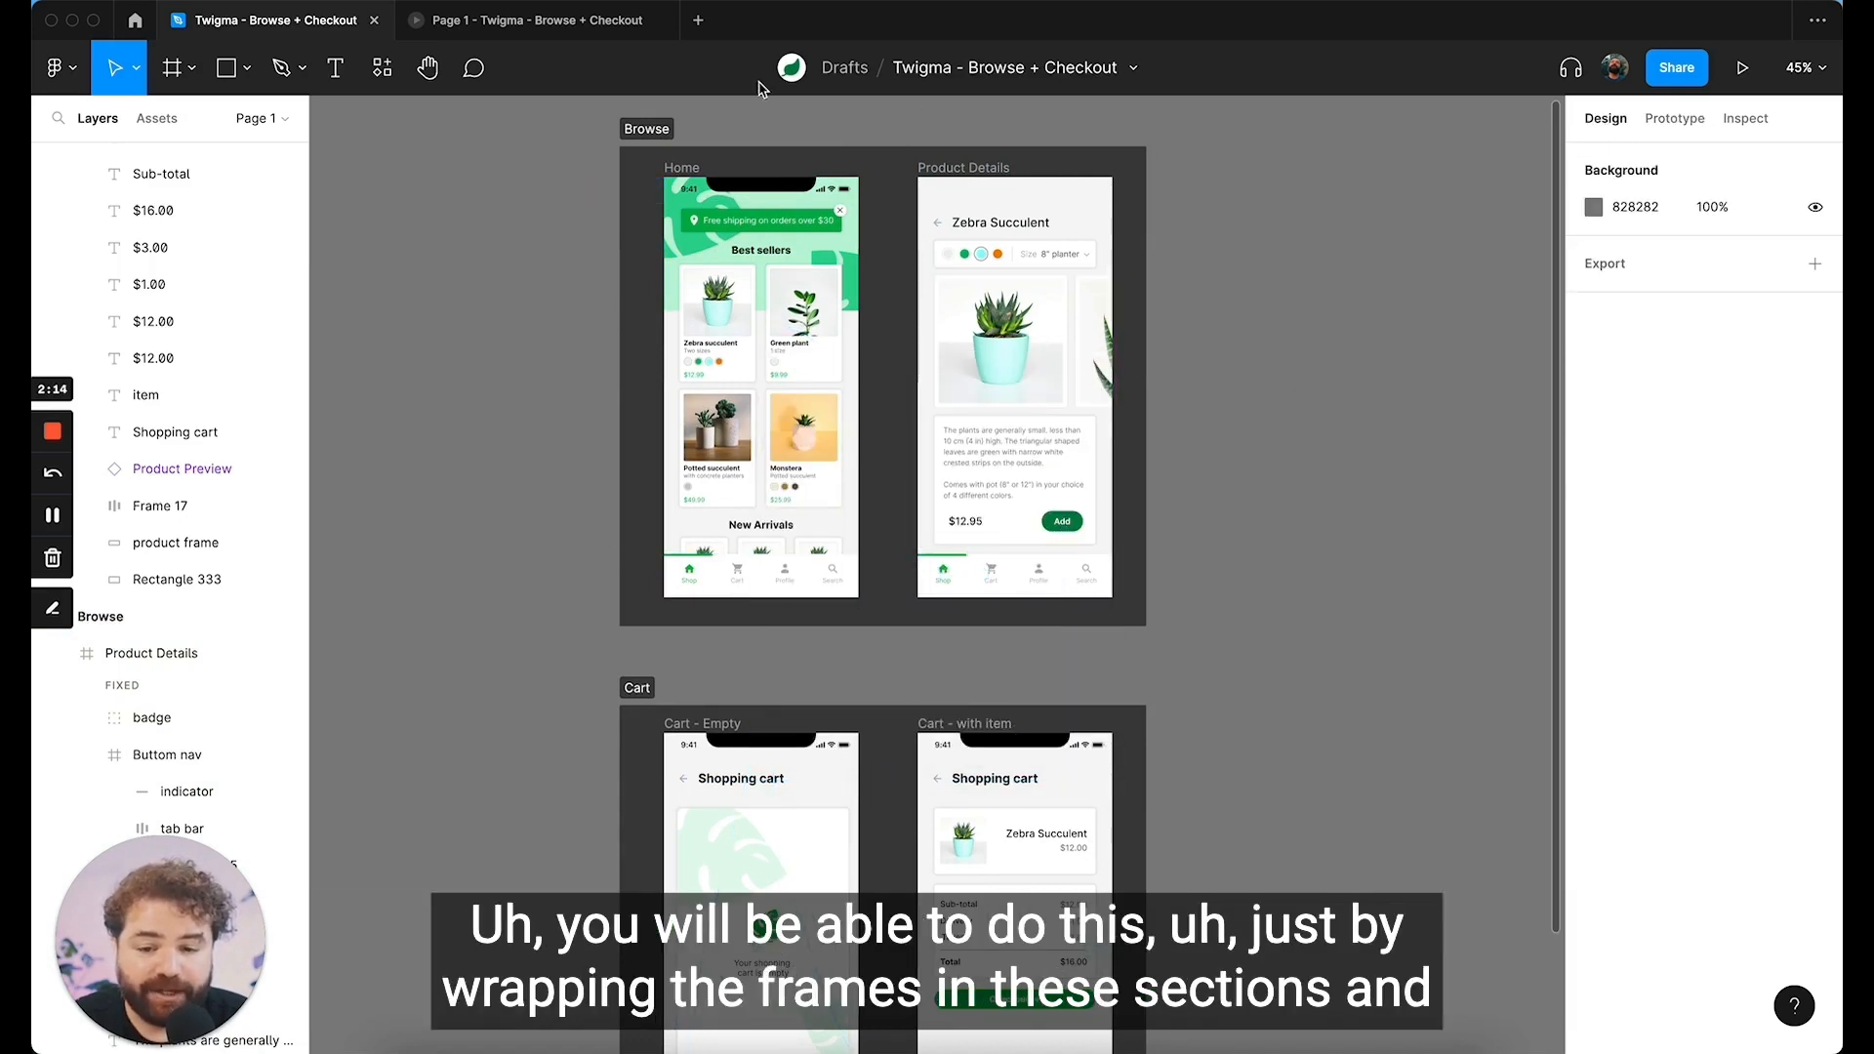
pyautogui.click(660, 143)
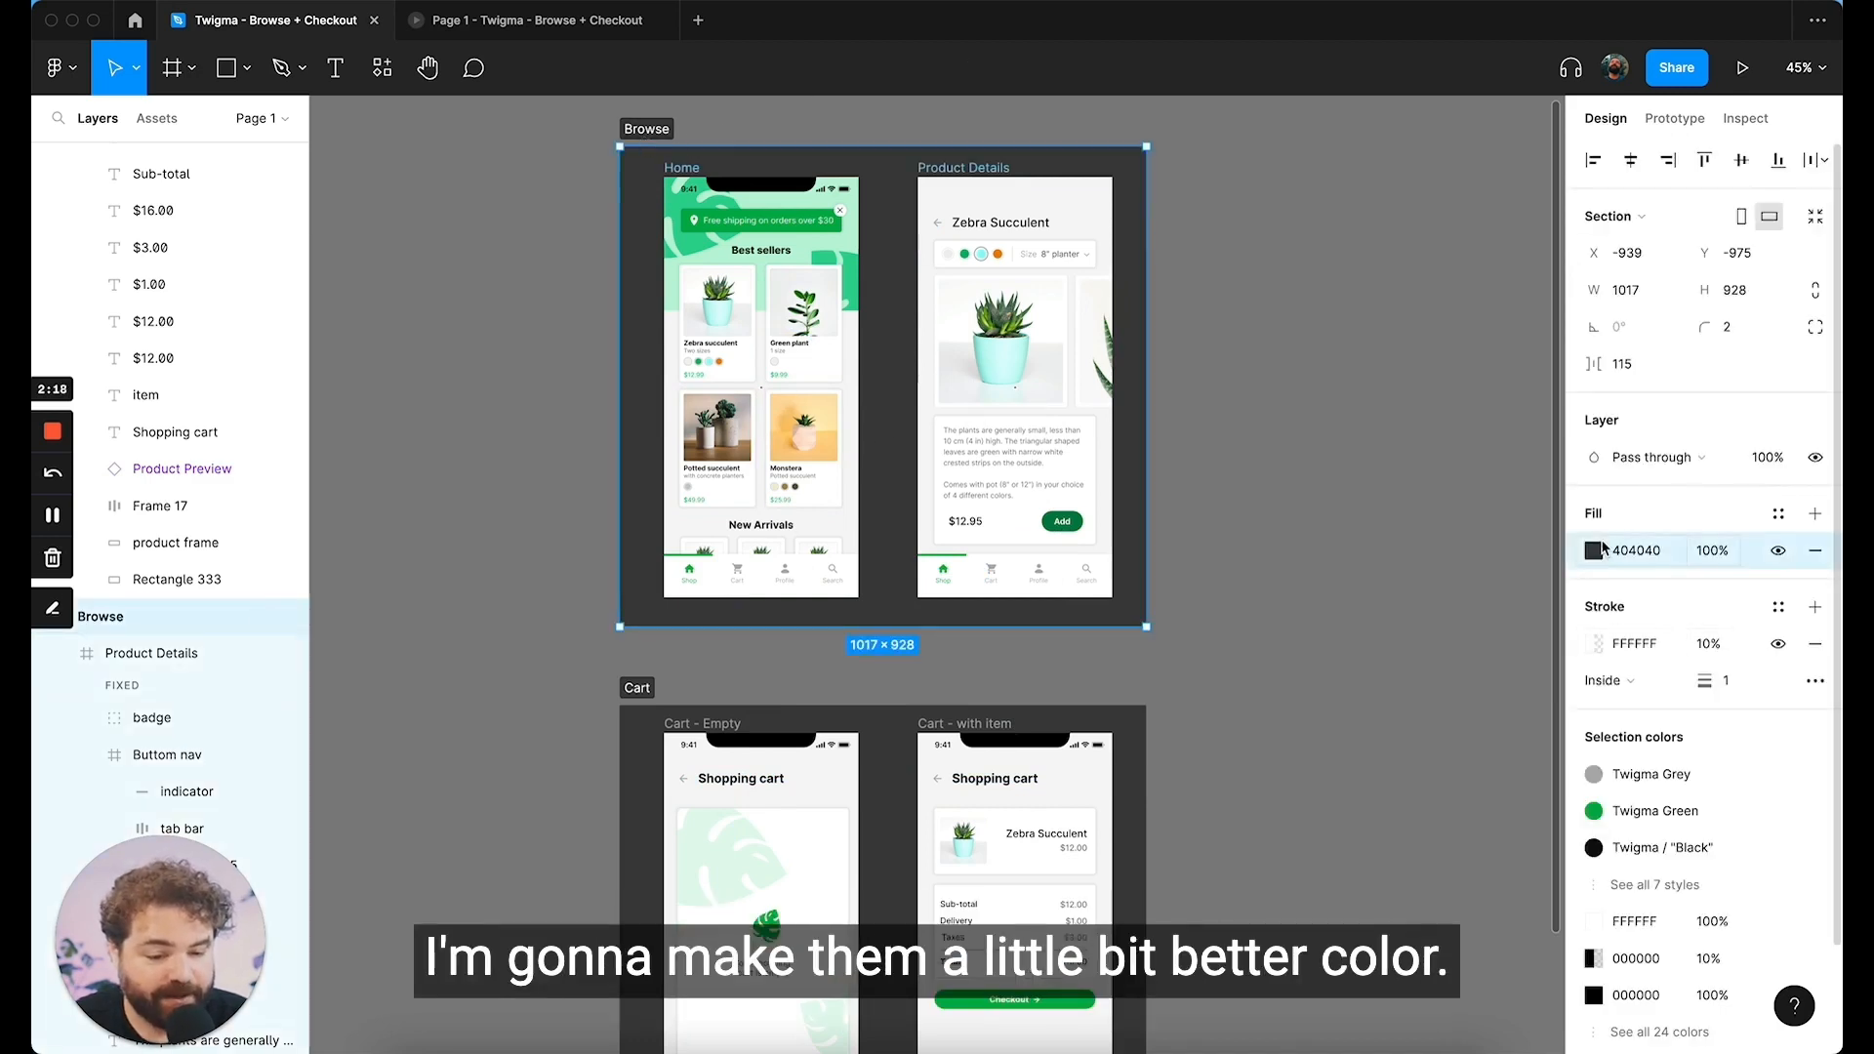
pyautogui.click(1595, 552)
pyautogui.moveTo(1461, 781); pyautogui.dragTo(1503, 781)
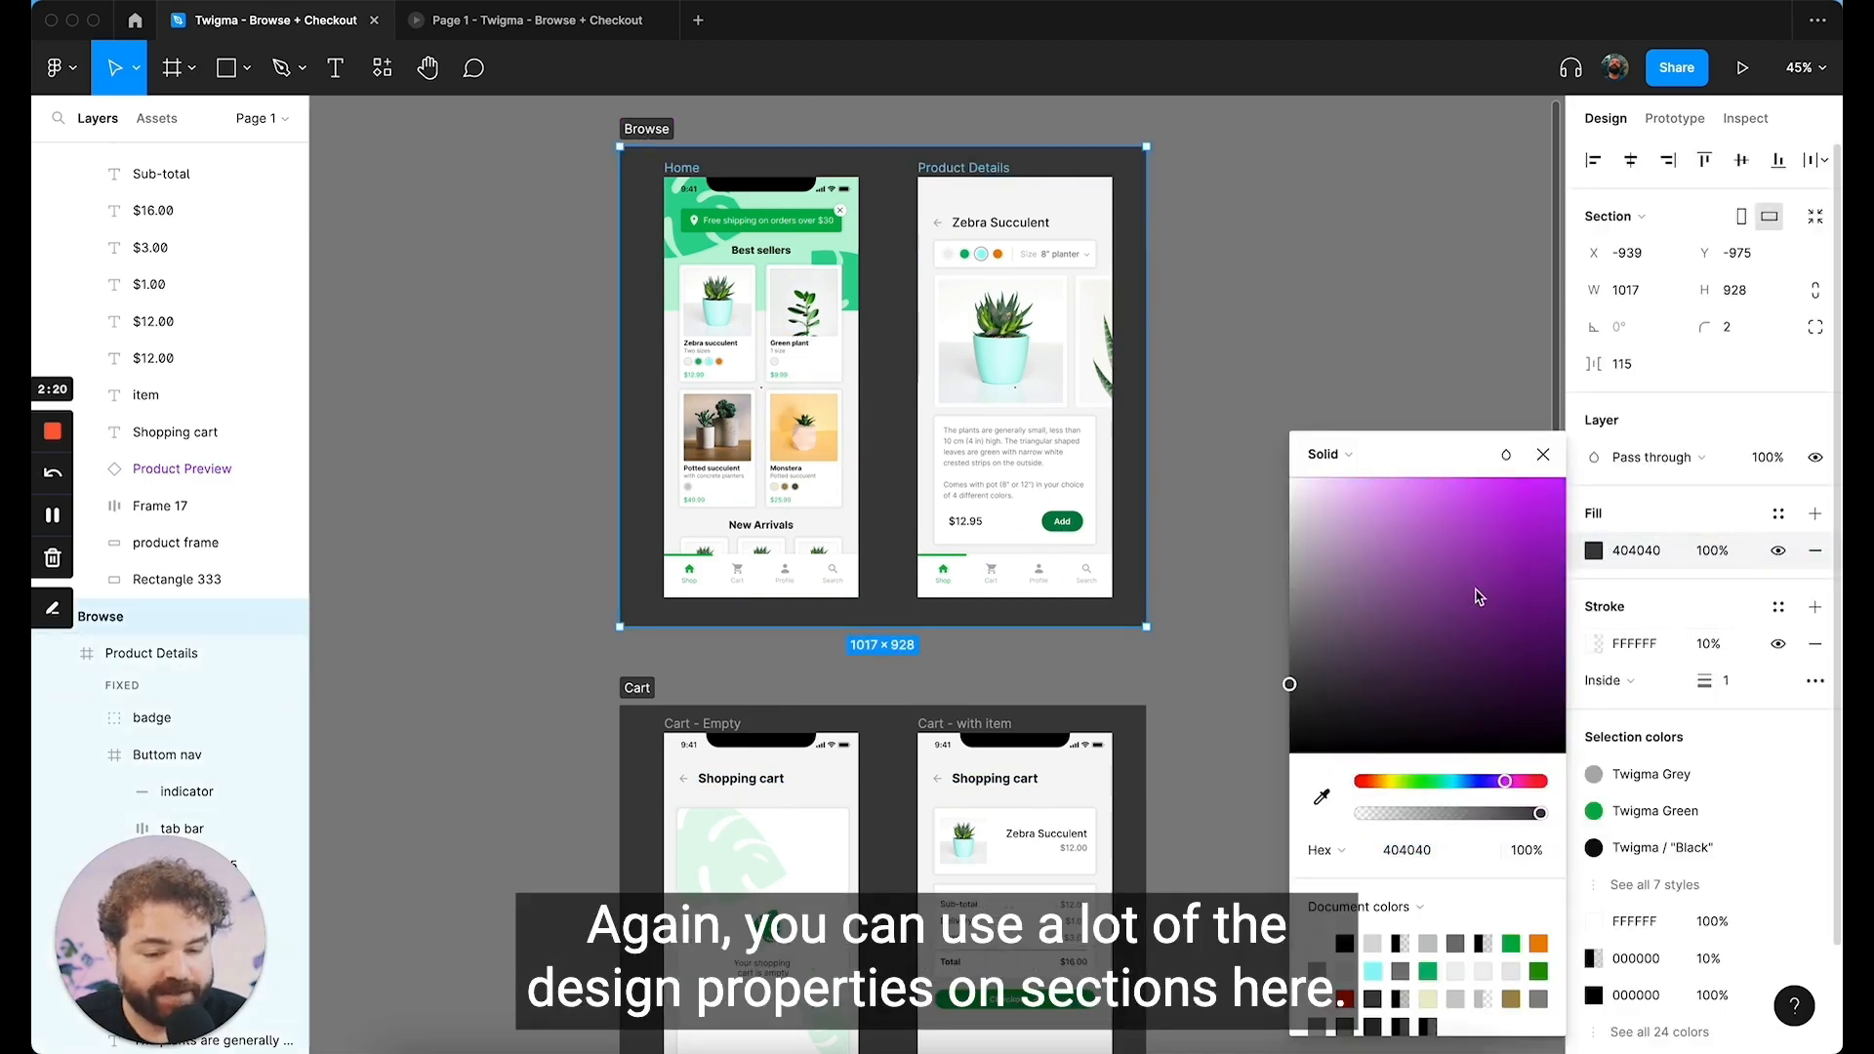
pyautogui.moveTo(1473, 594); pyautogui.dragTo(1327, 513)
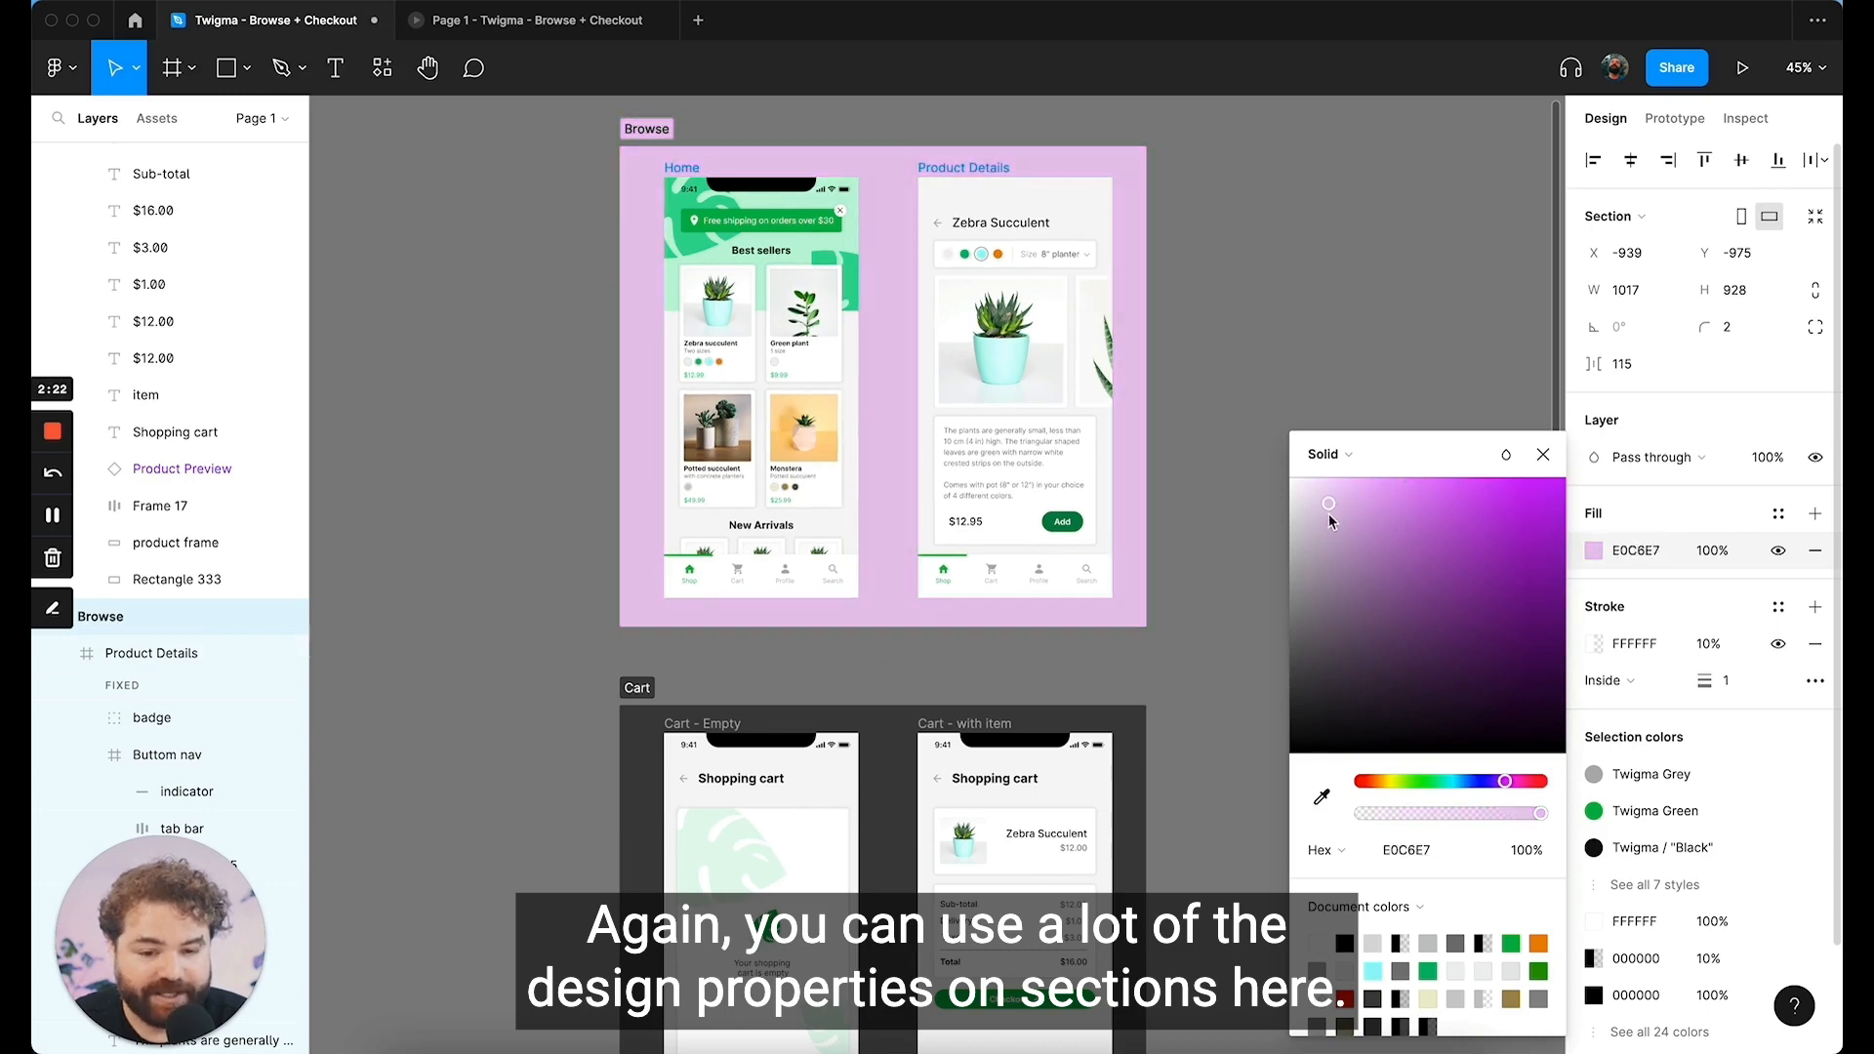
# Step: Give the Cart section a light red solid fill and deselect it
pyautogui.scroll(-4, 673, 280)
pyautogui.click(663, 492)
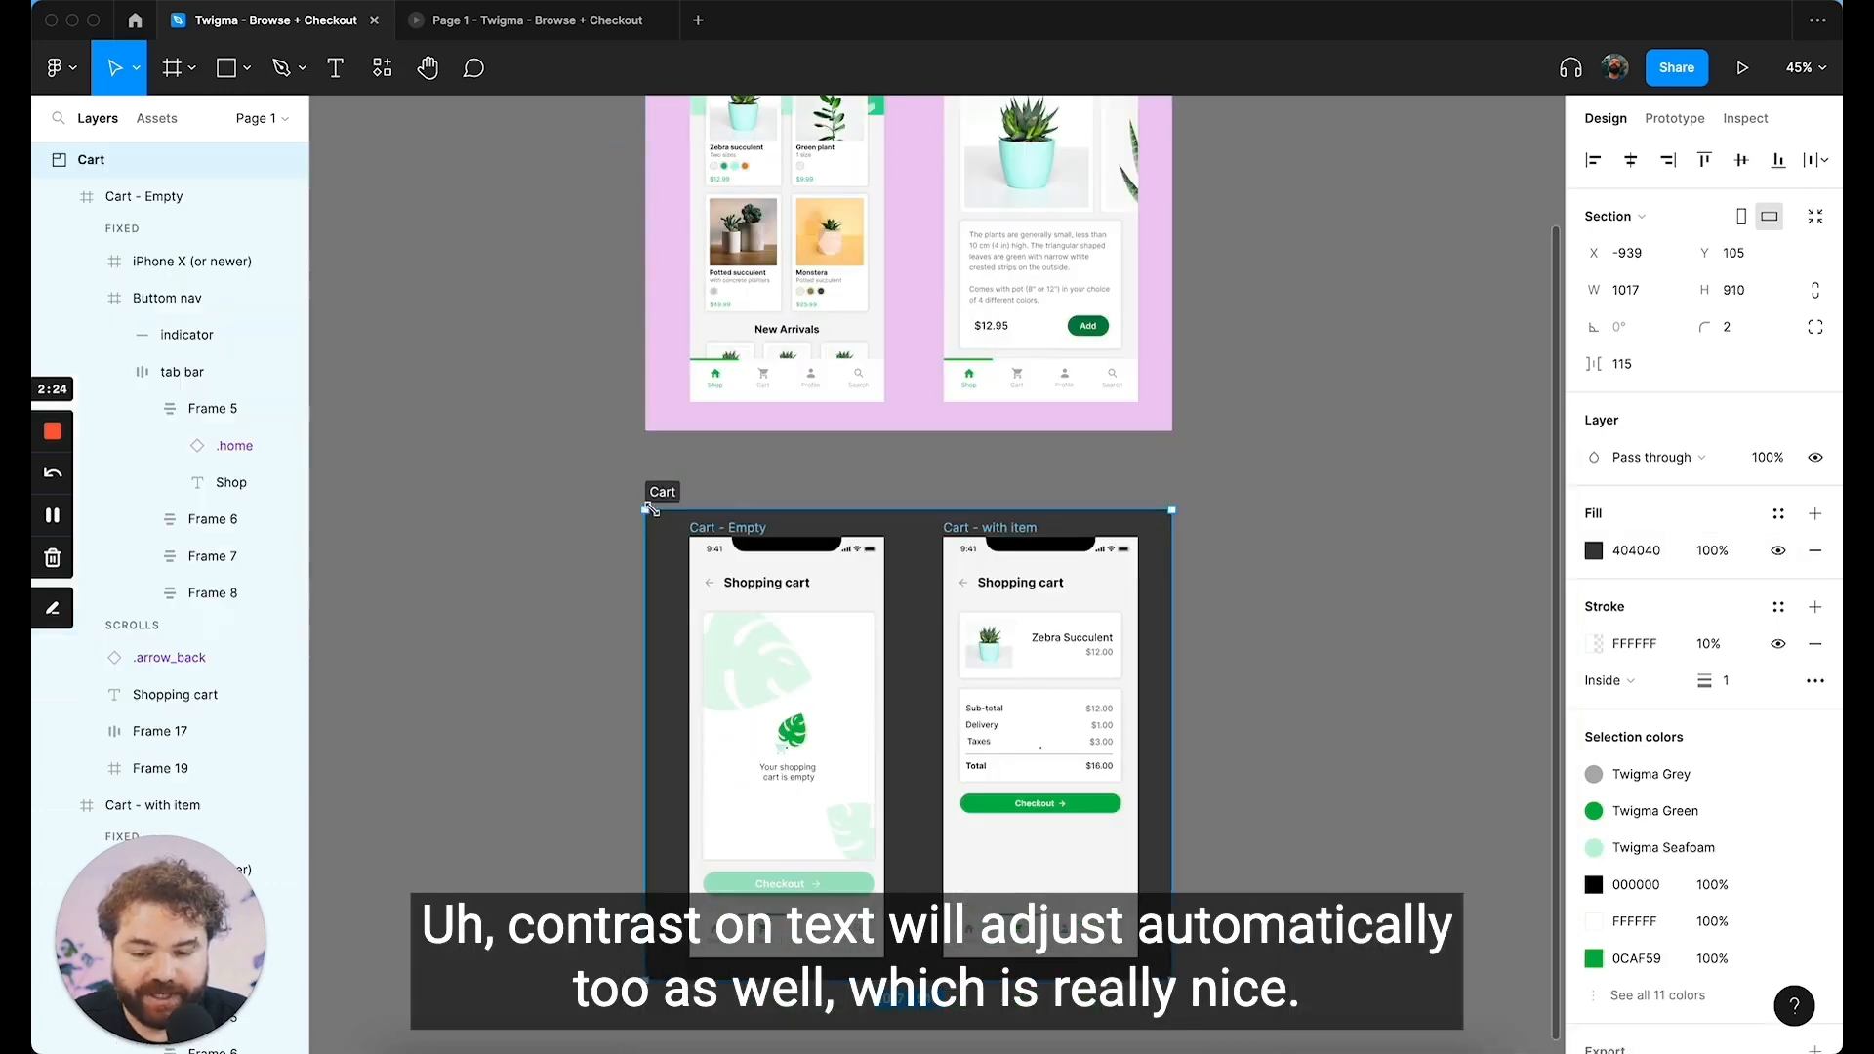
pyautogui.click(1593, 551)
pyautogui.moveTo(1431, 558); pyautogui.dragTo(1357, 517)
pyautogui.click(1222, 579)
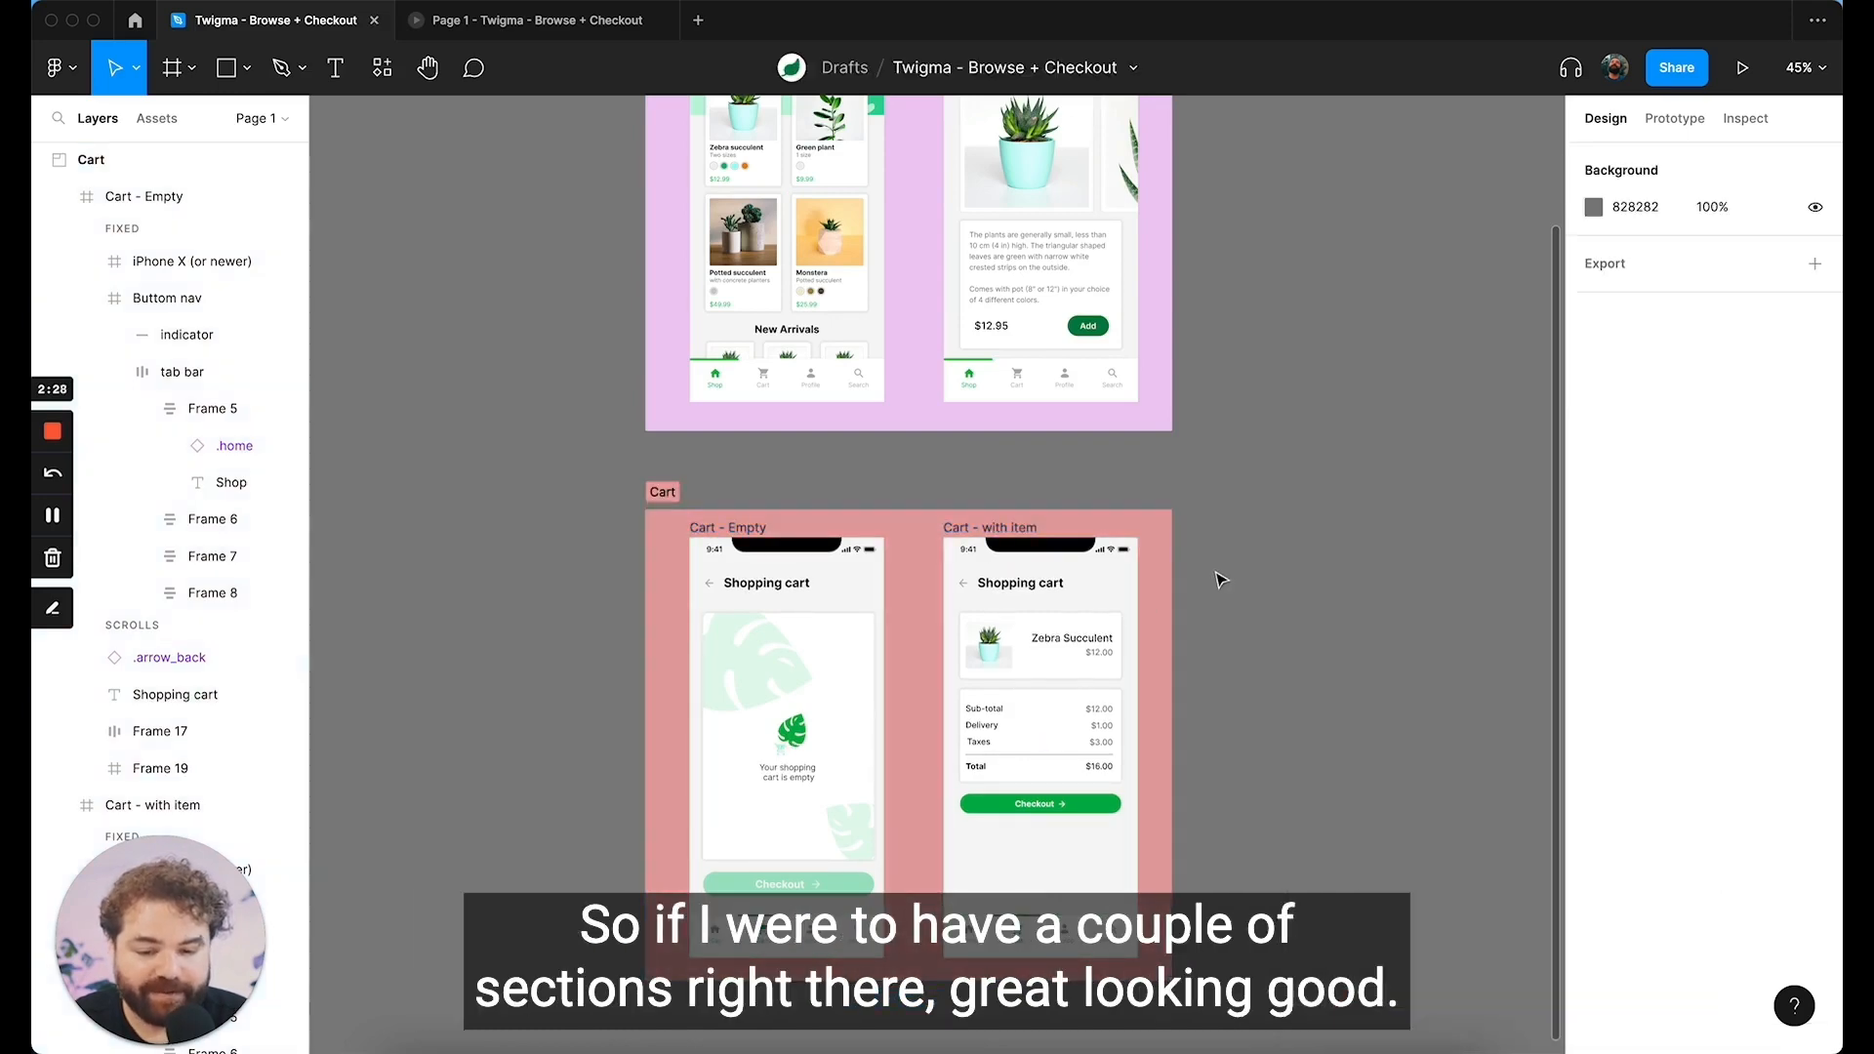
# Step: Select the Home frame's Cart nav item, change to prototype mode to view its connection, and deselect it to show all connections
pyautogui.scroll(7, 1219, 579)
pyautogui.scroll(-3, 1220, 580)
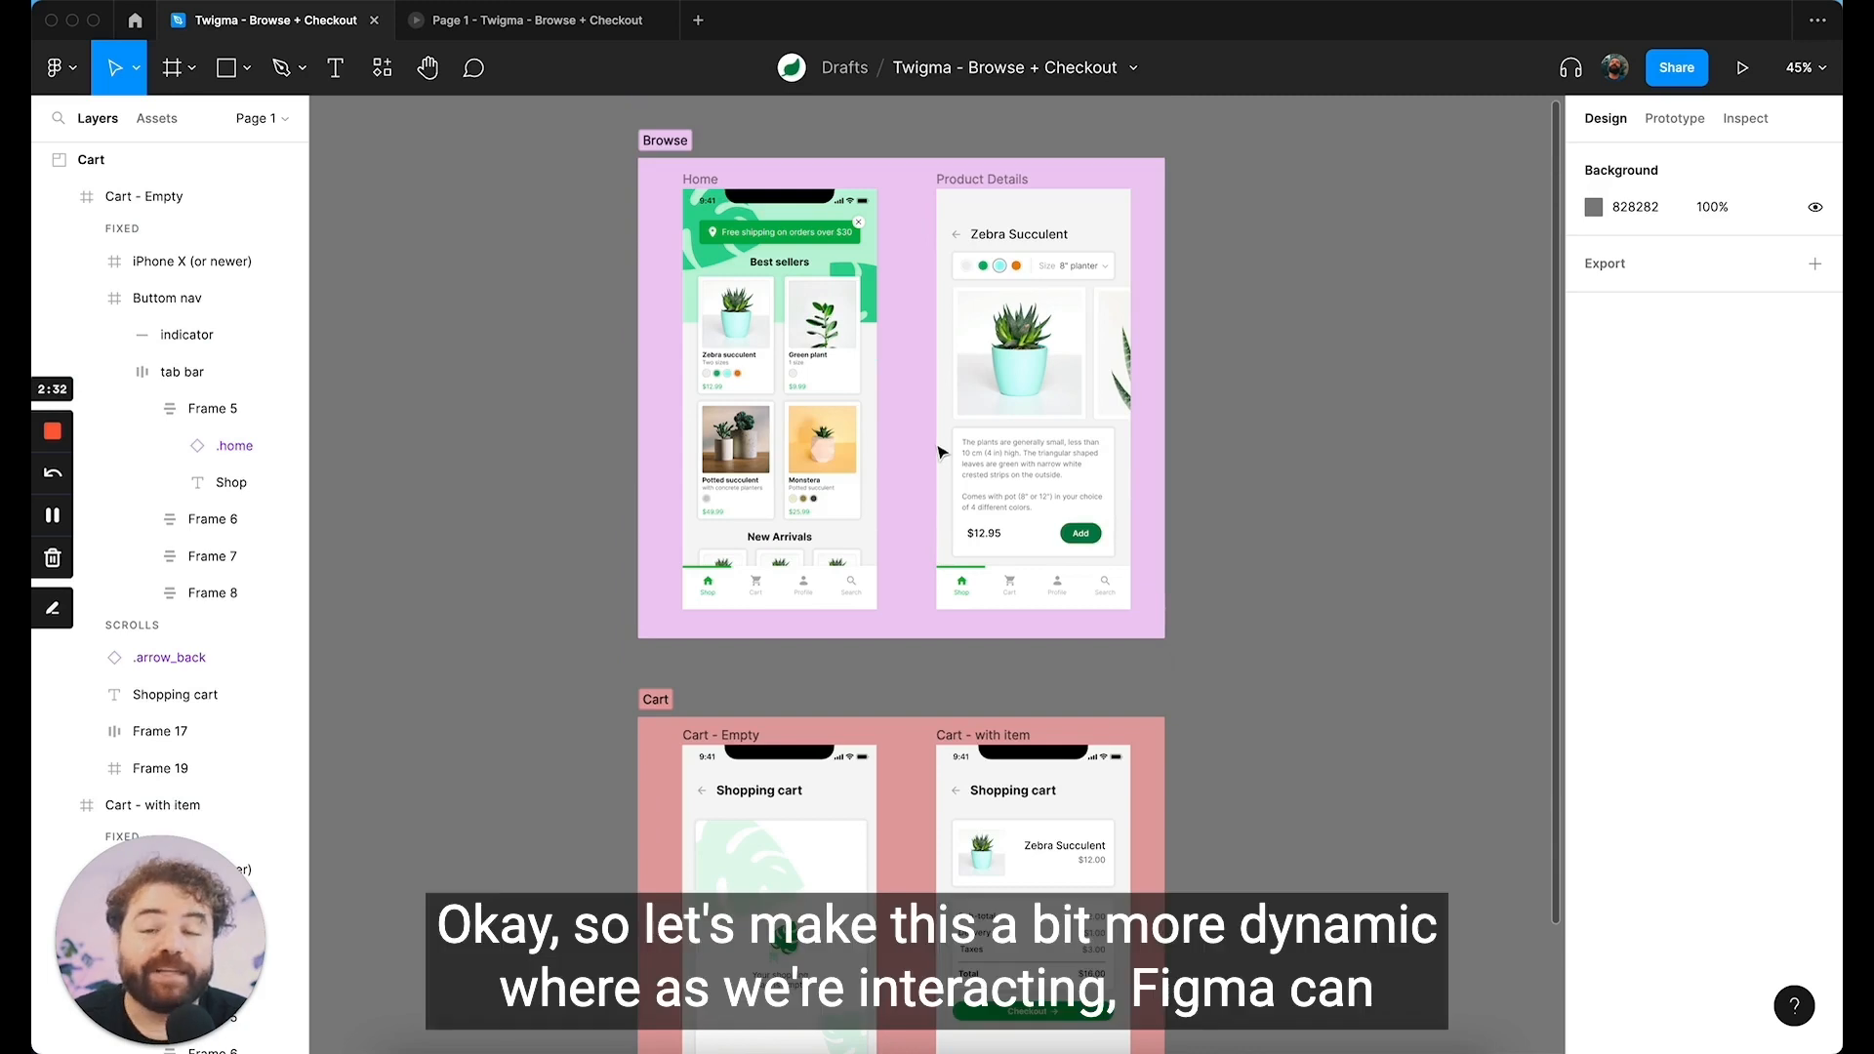
pyautogui.scroll(-1, 939, 452)
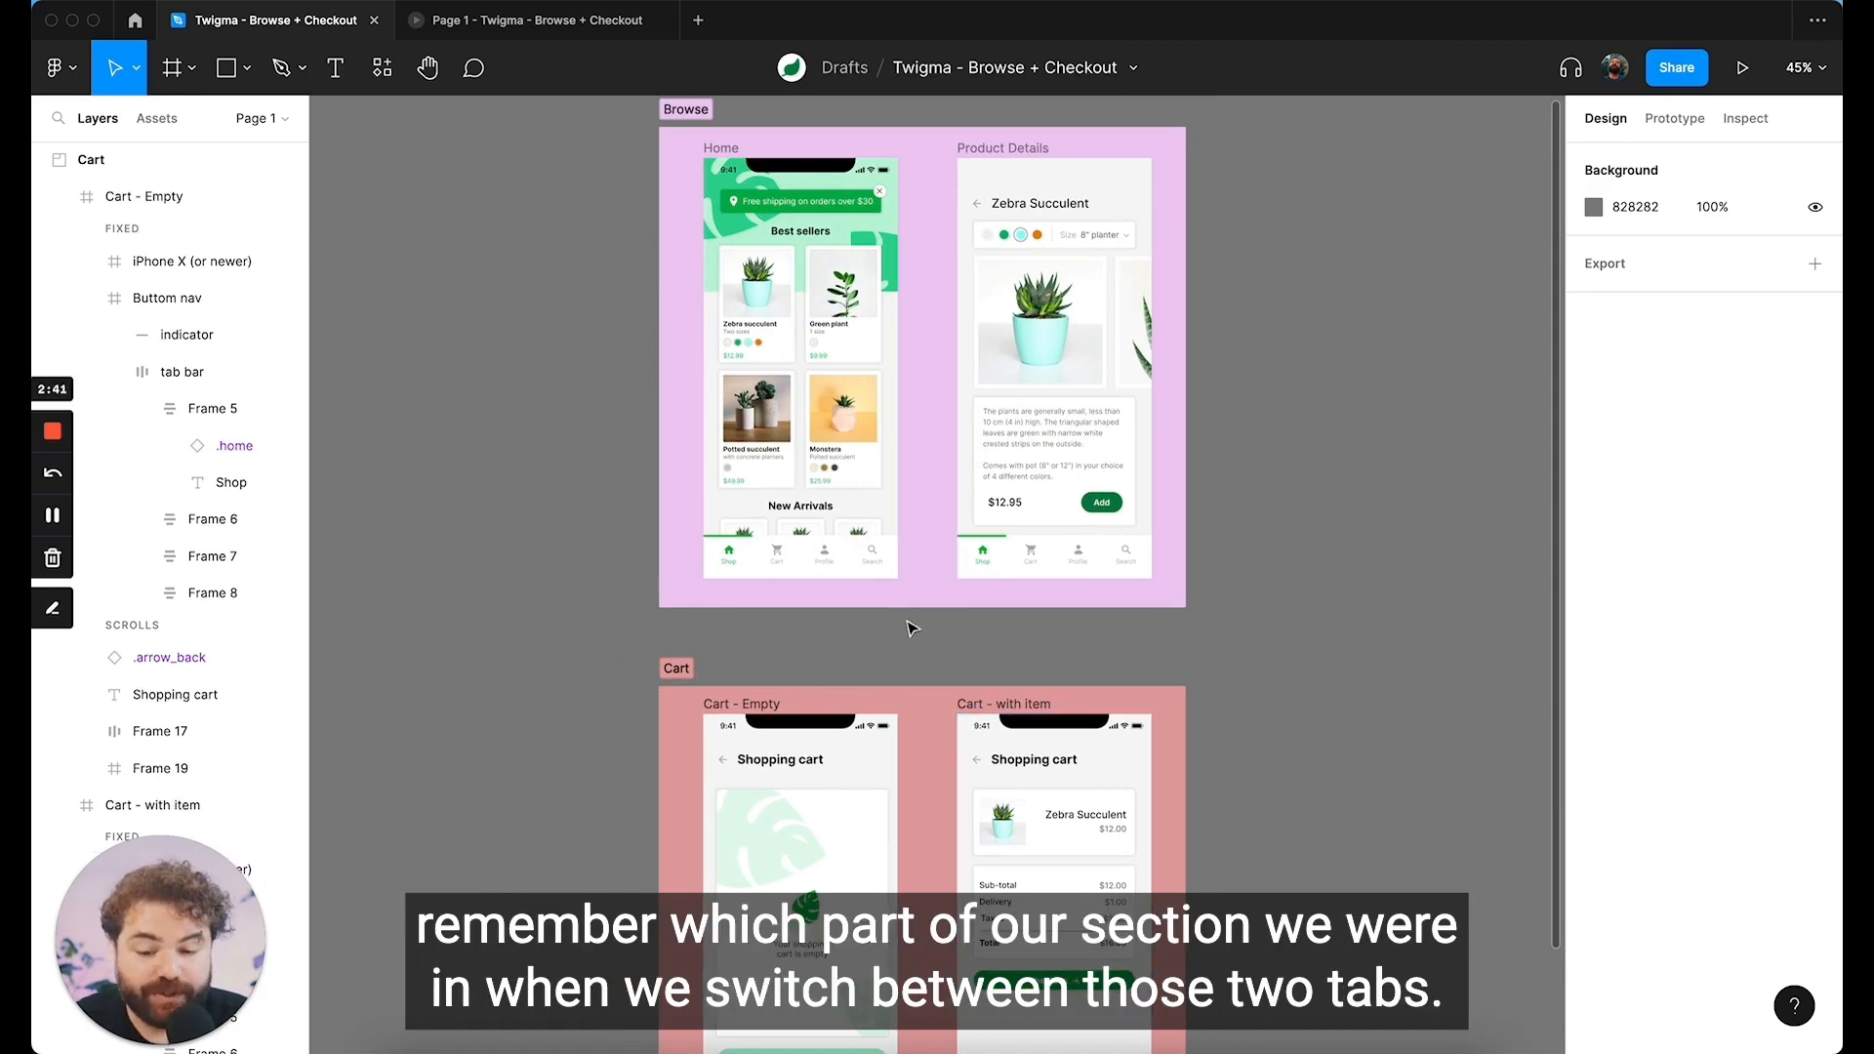
pyautogui.scroll(-1, 910, 628)
pyautogui.keyDown('ctrl'); pyautogui.scroll(3, 911, 624); pyautogui.keyUp('ctrl')
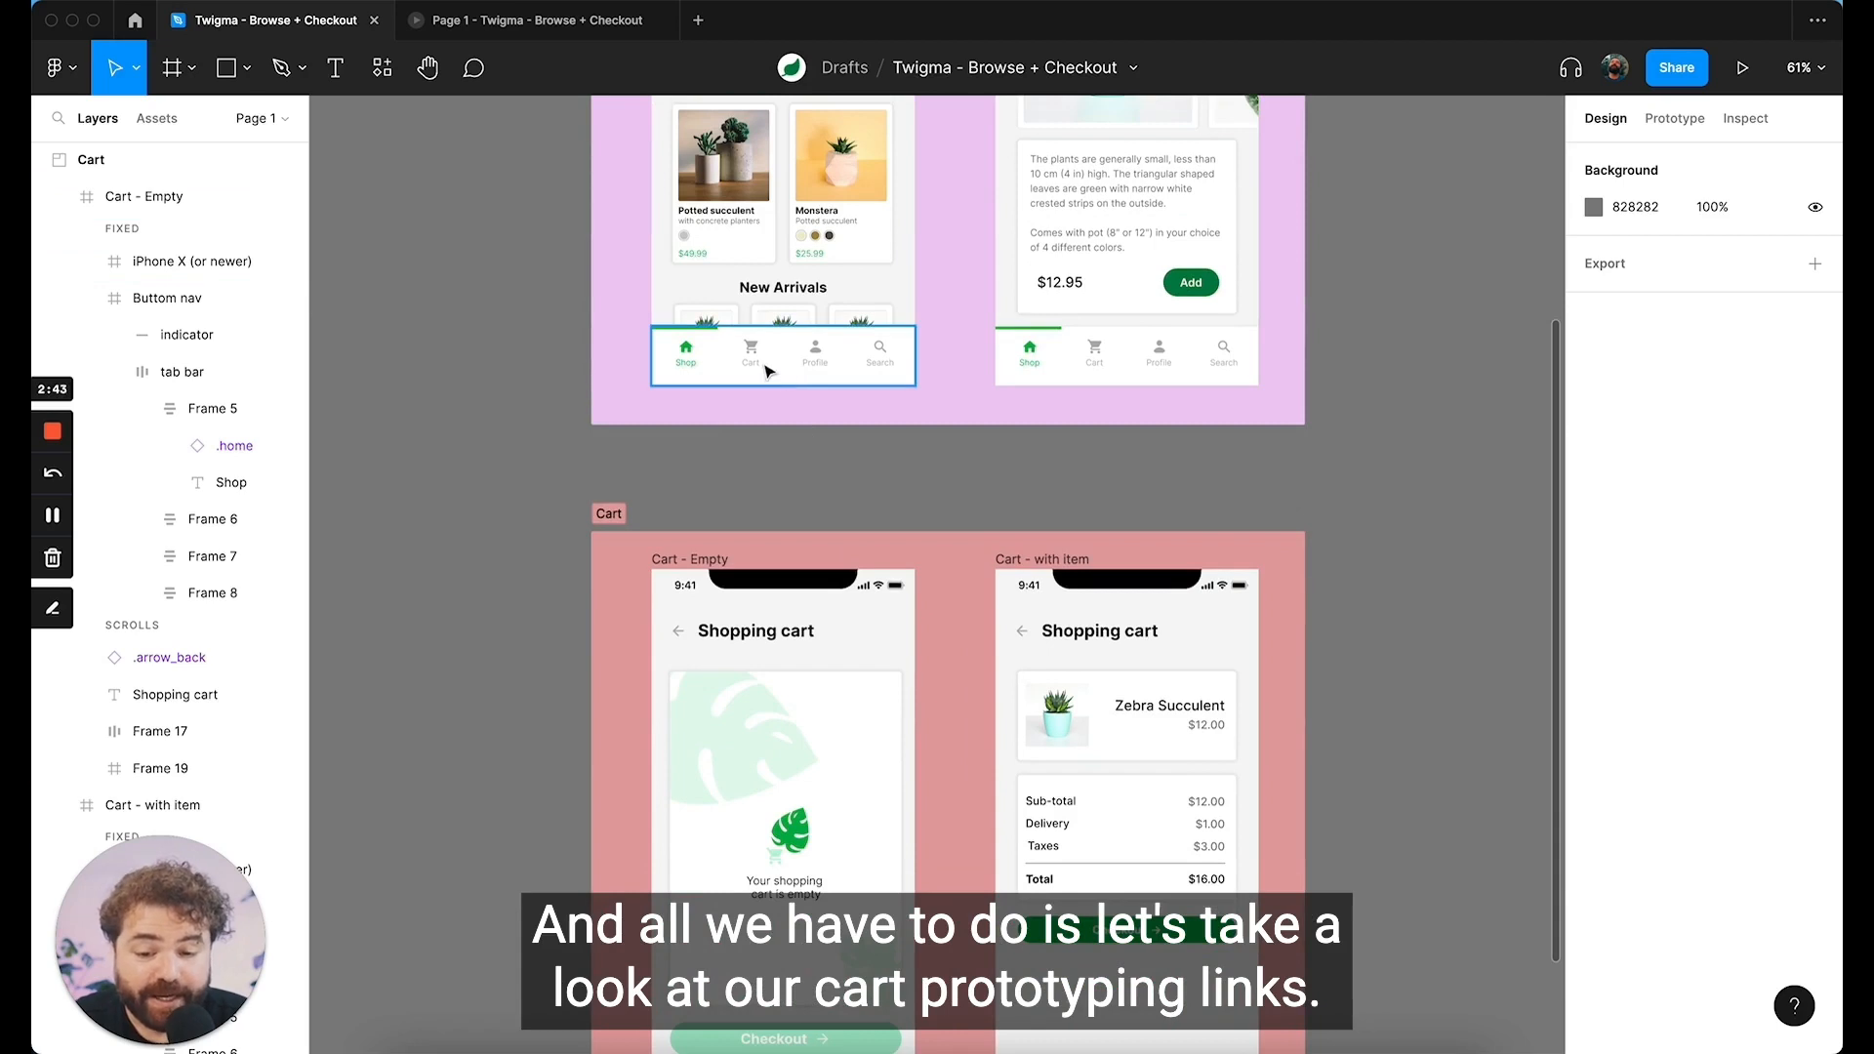
pyautogui.click(756, 362)
pyautogui.click(756, 361)
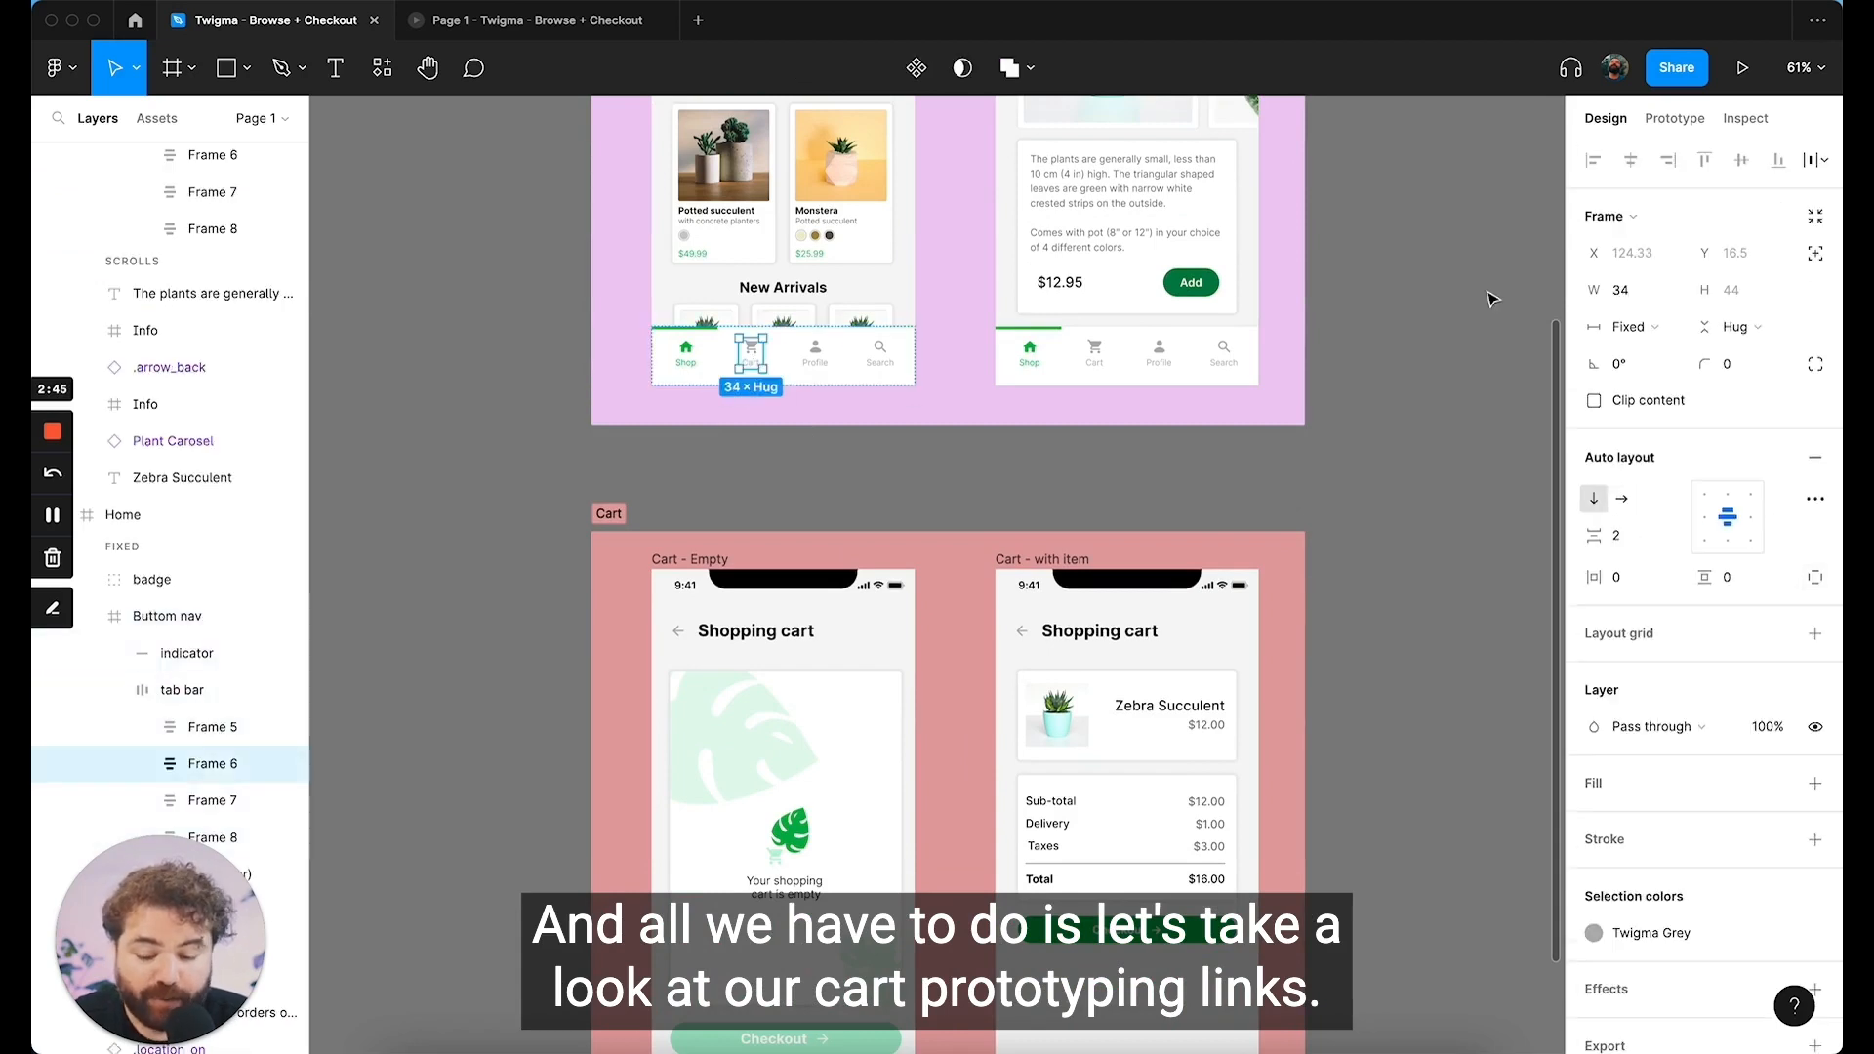
pyautogui.press('super+e')
pyautogui.scroll(1, 1063, 472)
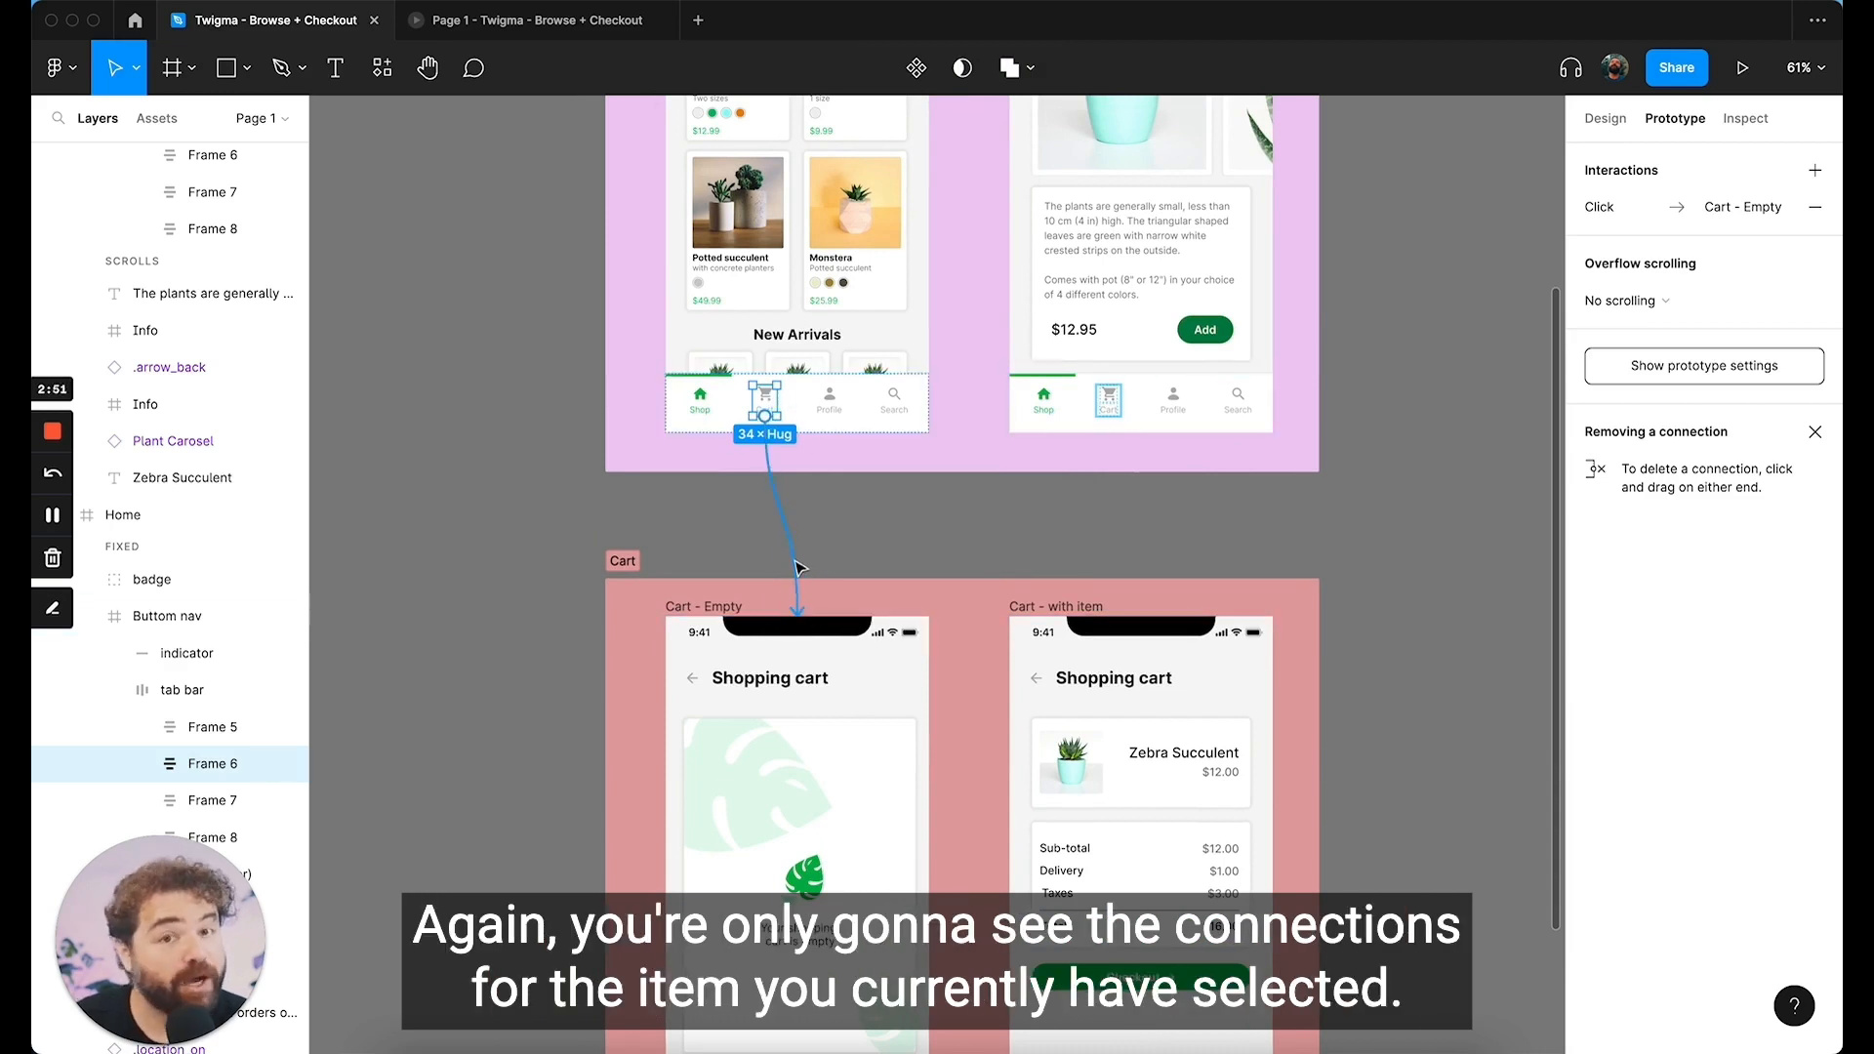
pyautogui.click(850, 527)
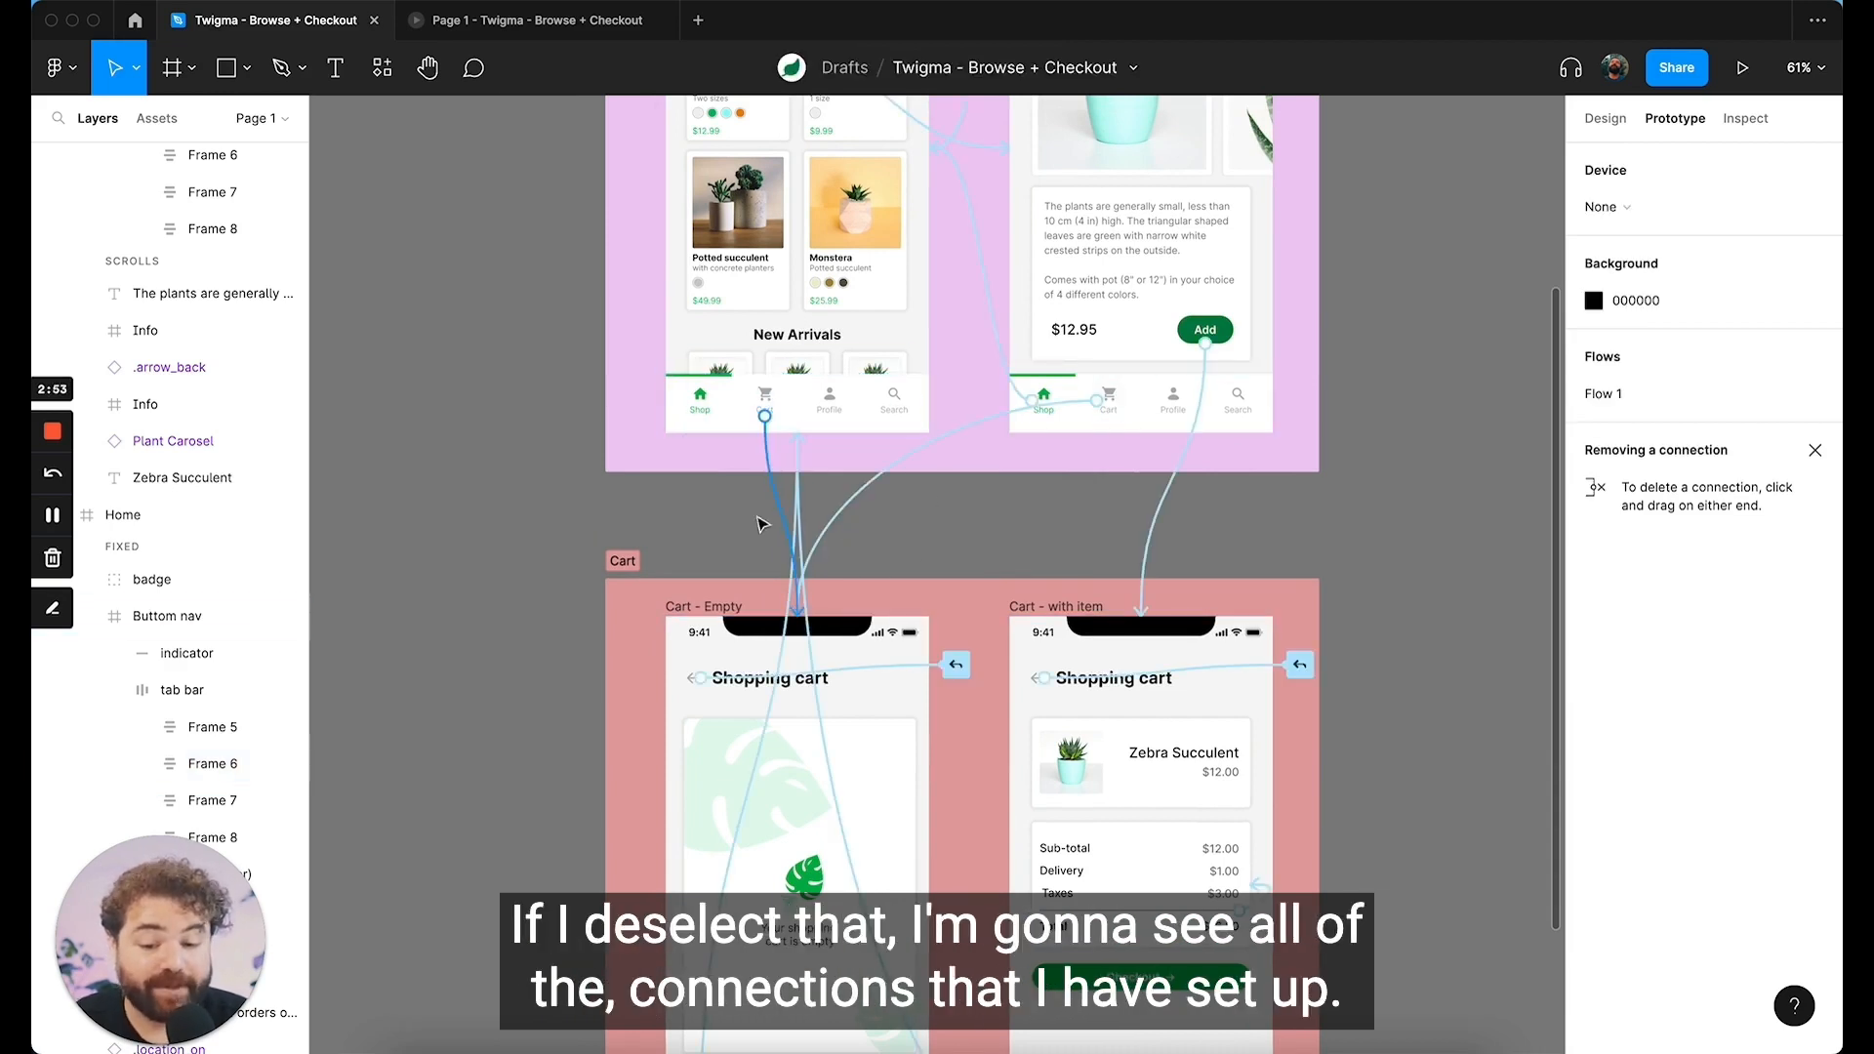
# Step: Redirect the Home frame's Cart nav connection from the Cart - Empty frame to the whole Cart section
pyautogui.click(767, 408)
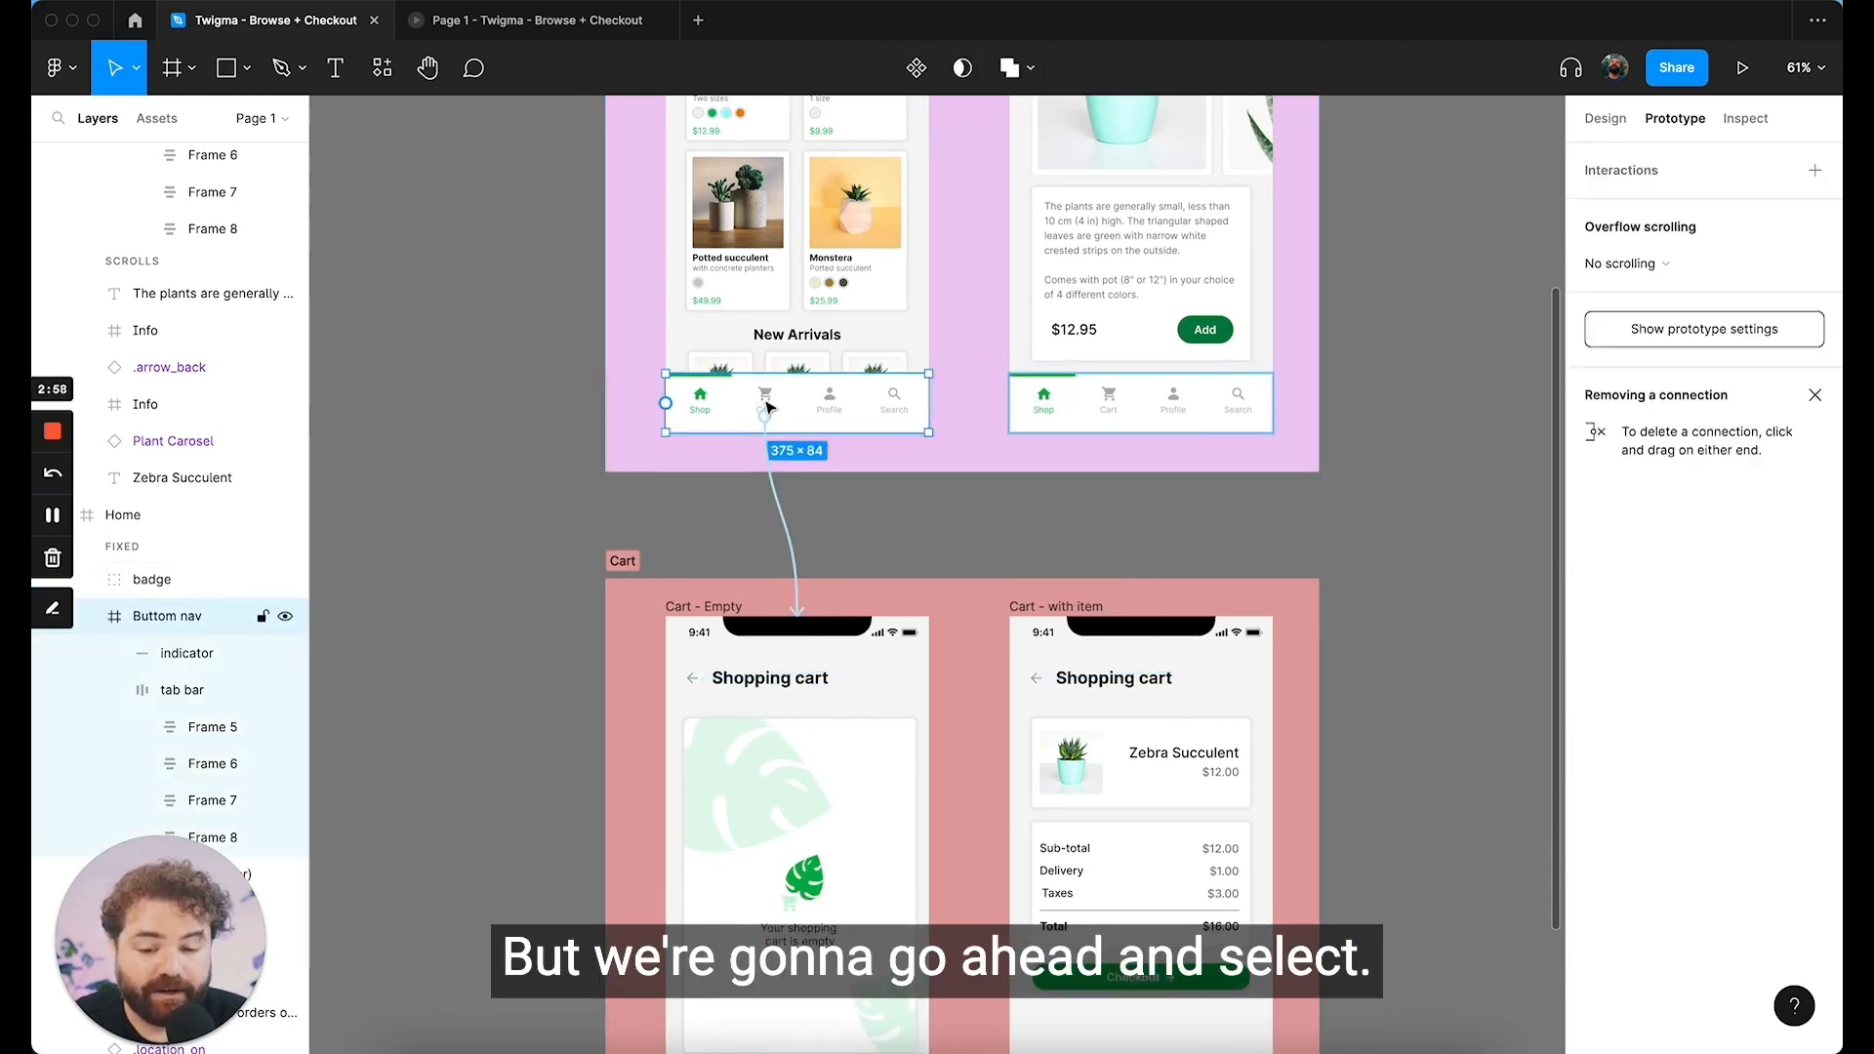
pyautogui.doubleClick(766, 404)
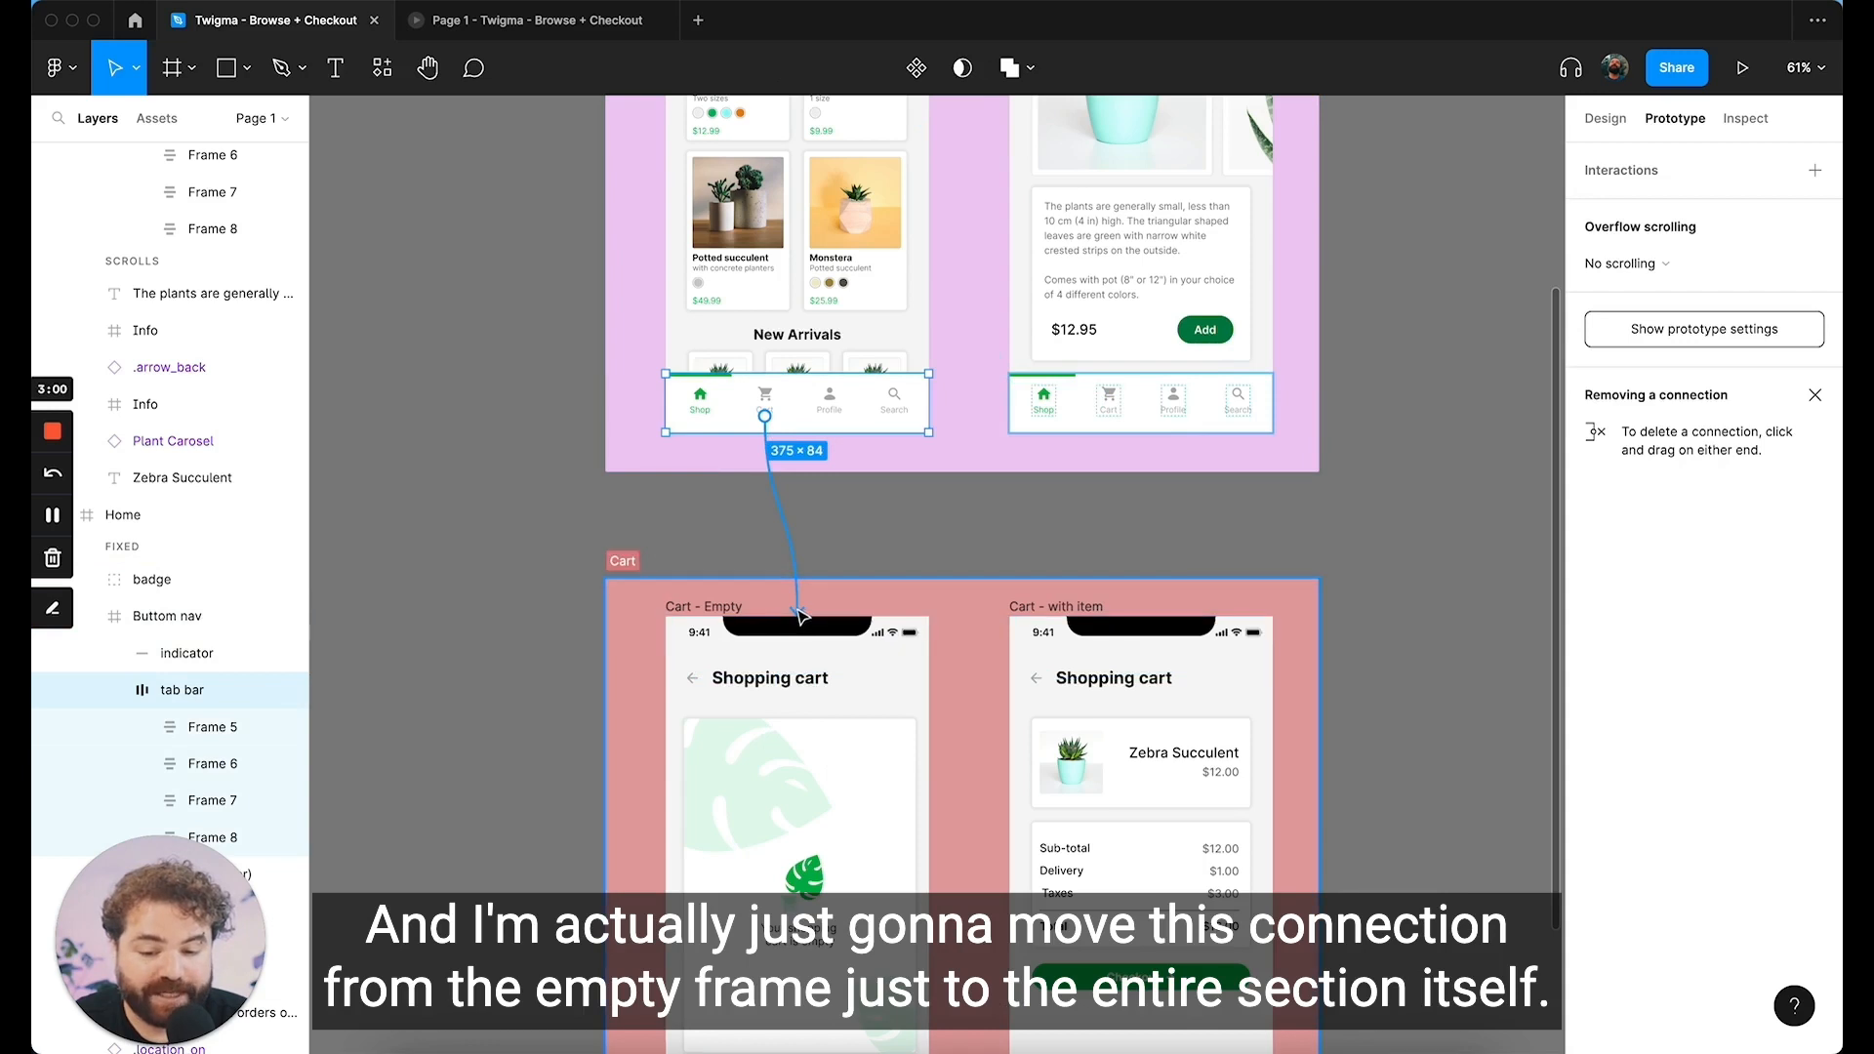
pyautogui.click(798, 615)
pyautogui.moveTo(899, 576); pyautogui.dragTo(981, 590)
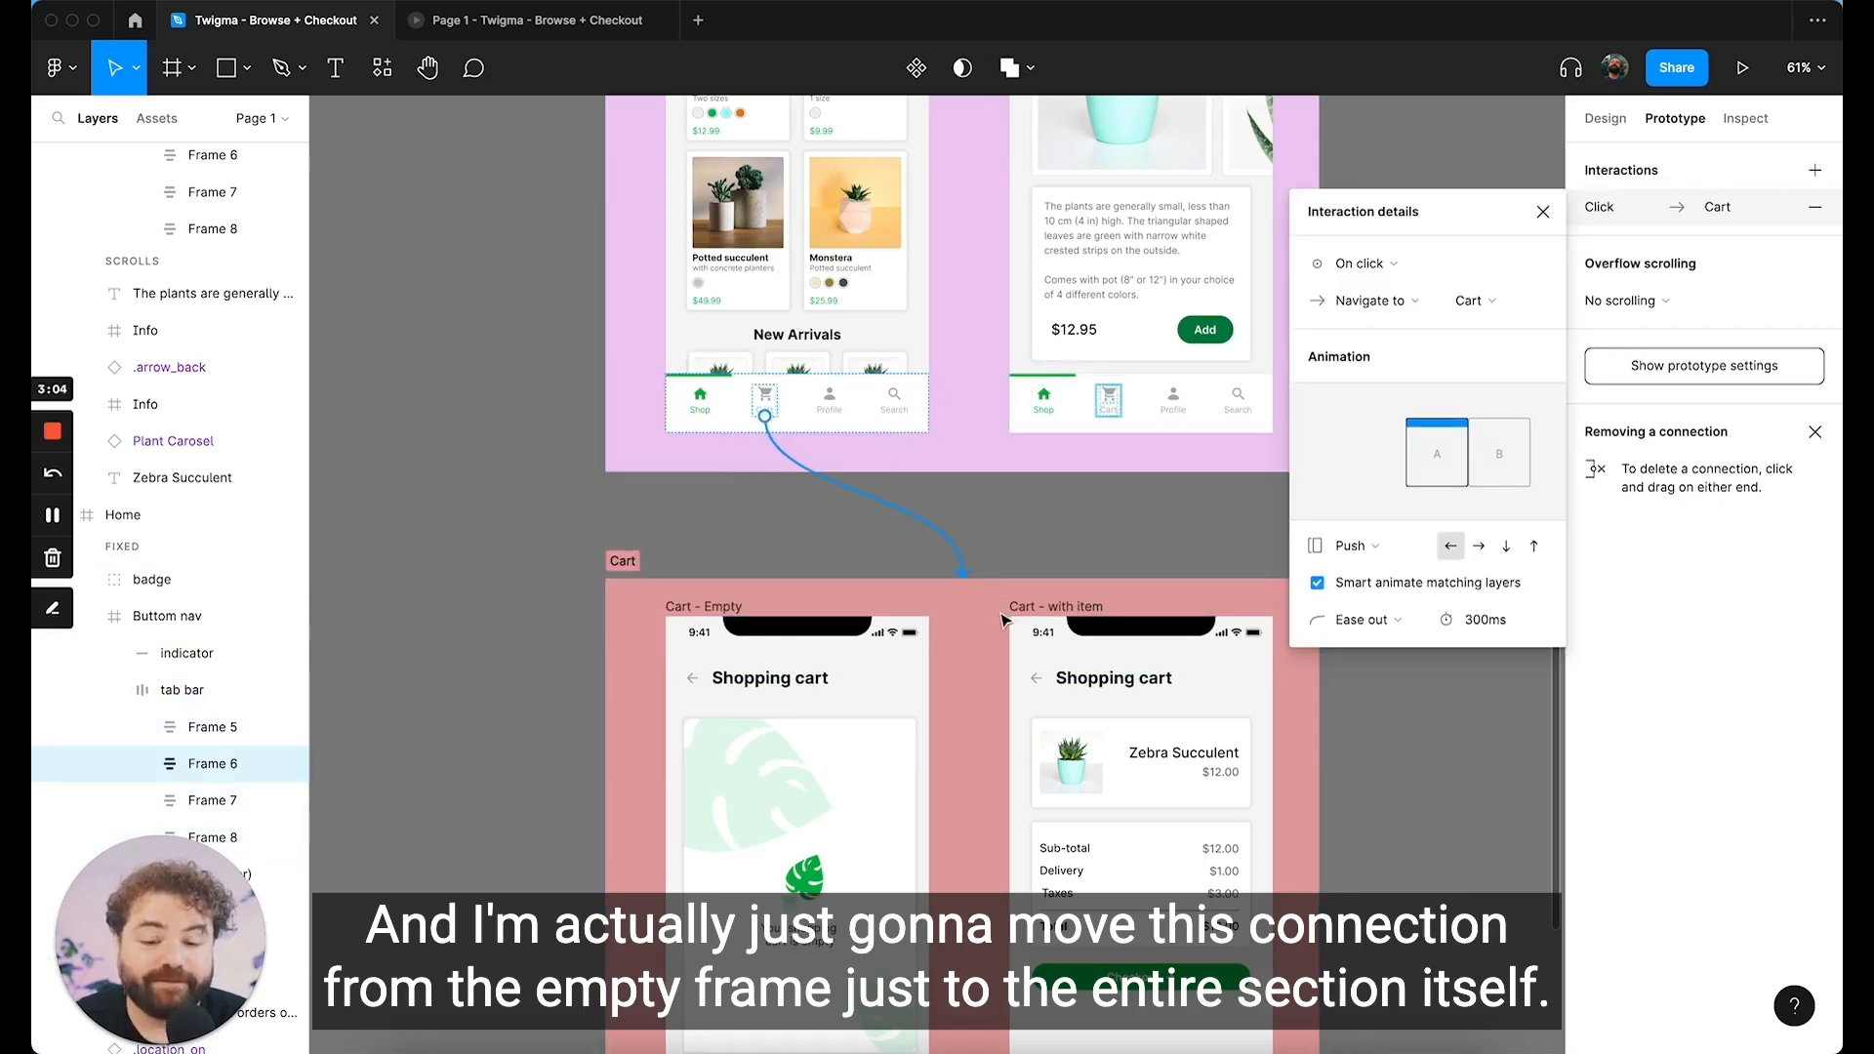
# Step: Redirect the Product Details frame's Cart nav connection to the whole Cart section and deselect it
pyautogui.scroll(-1, 941, 682)
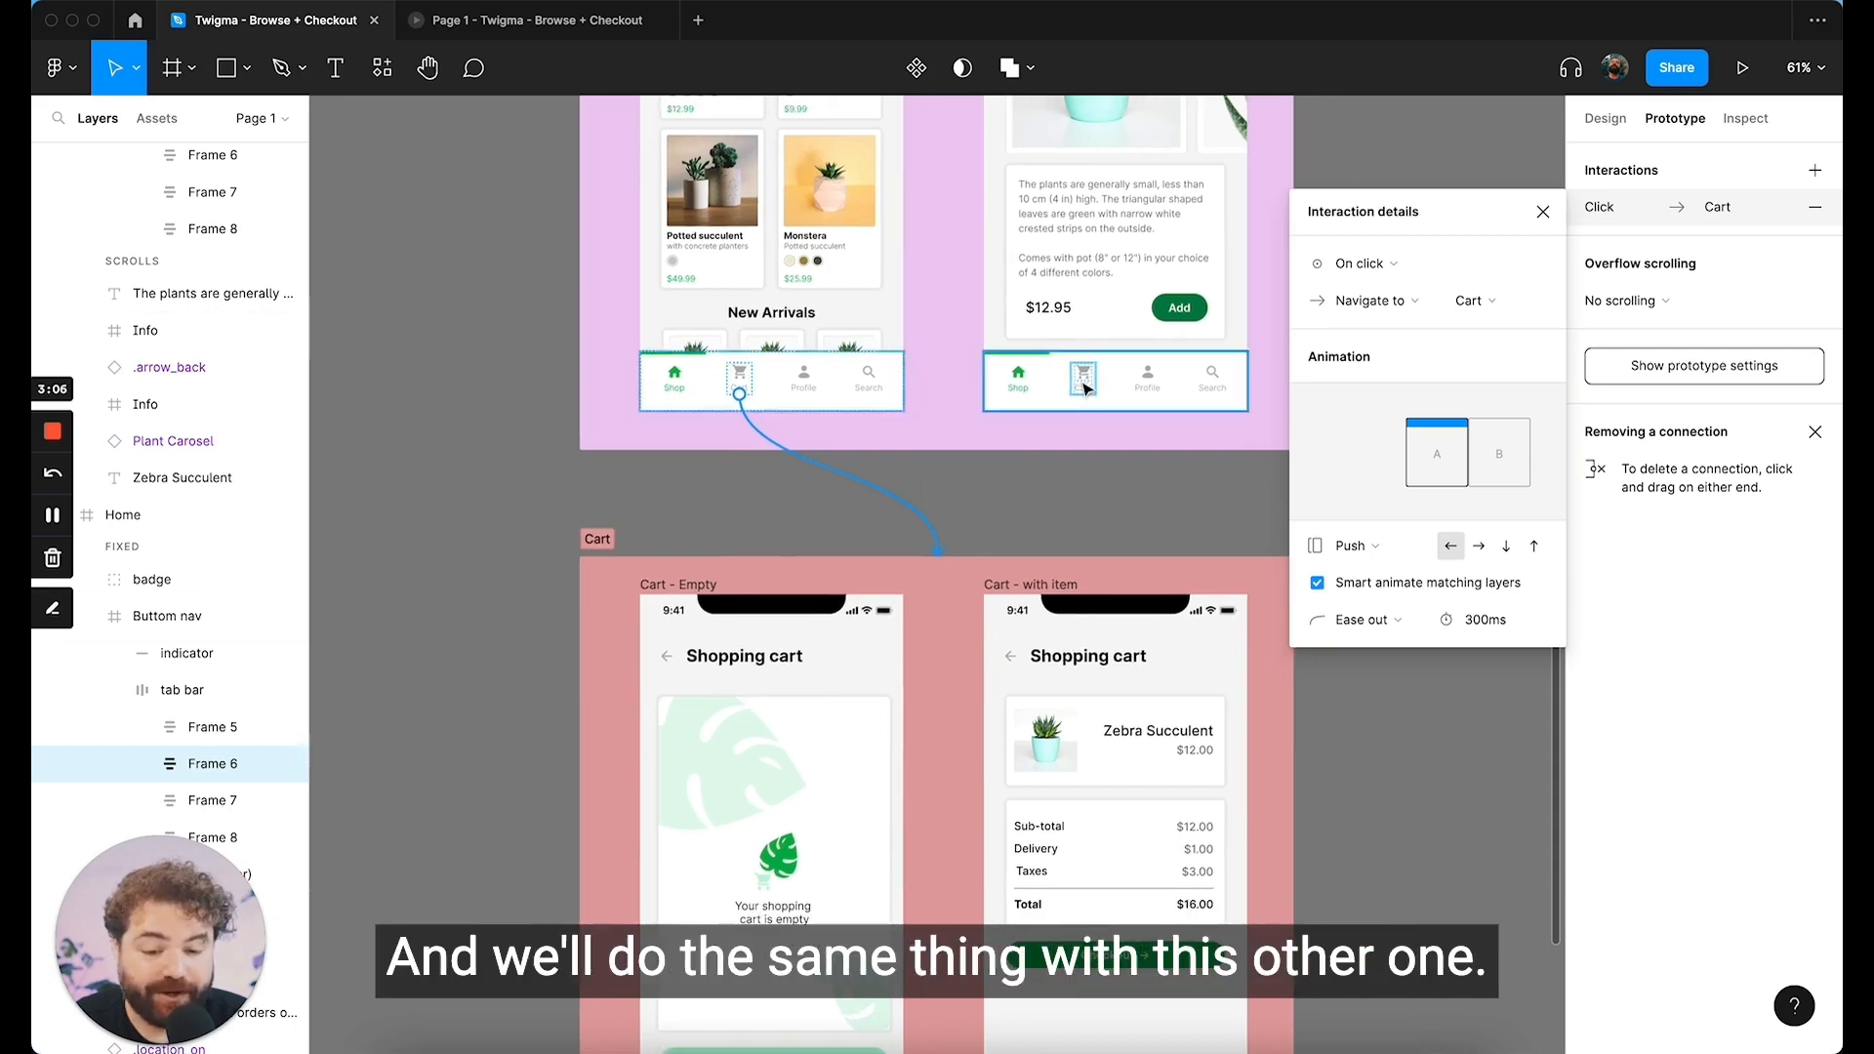
pyautogui.click(1085, 381)
pyautogui.moveTo(1071, 378); pyautogui.dragTo(859, 542)
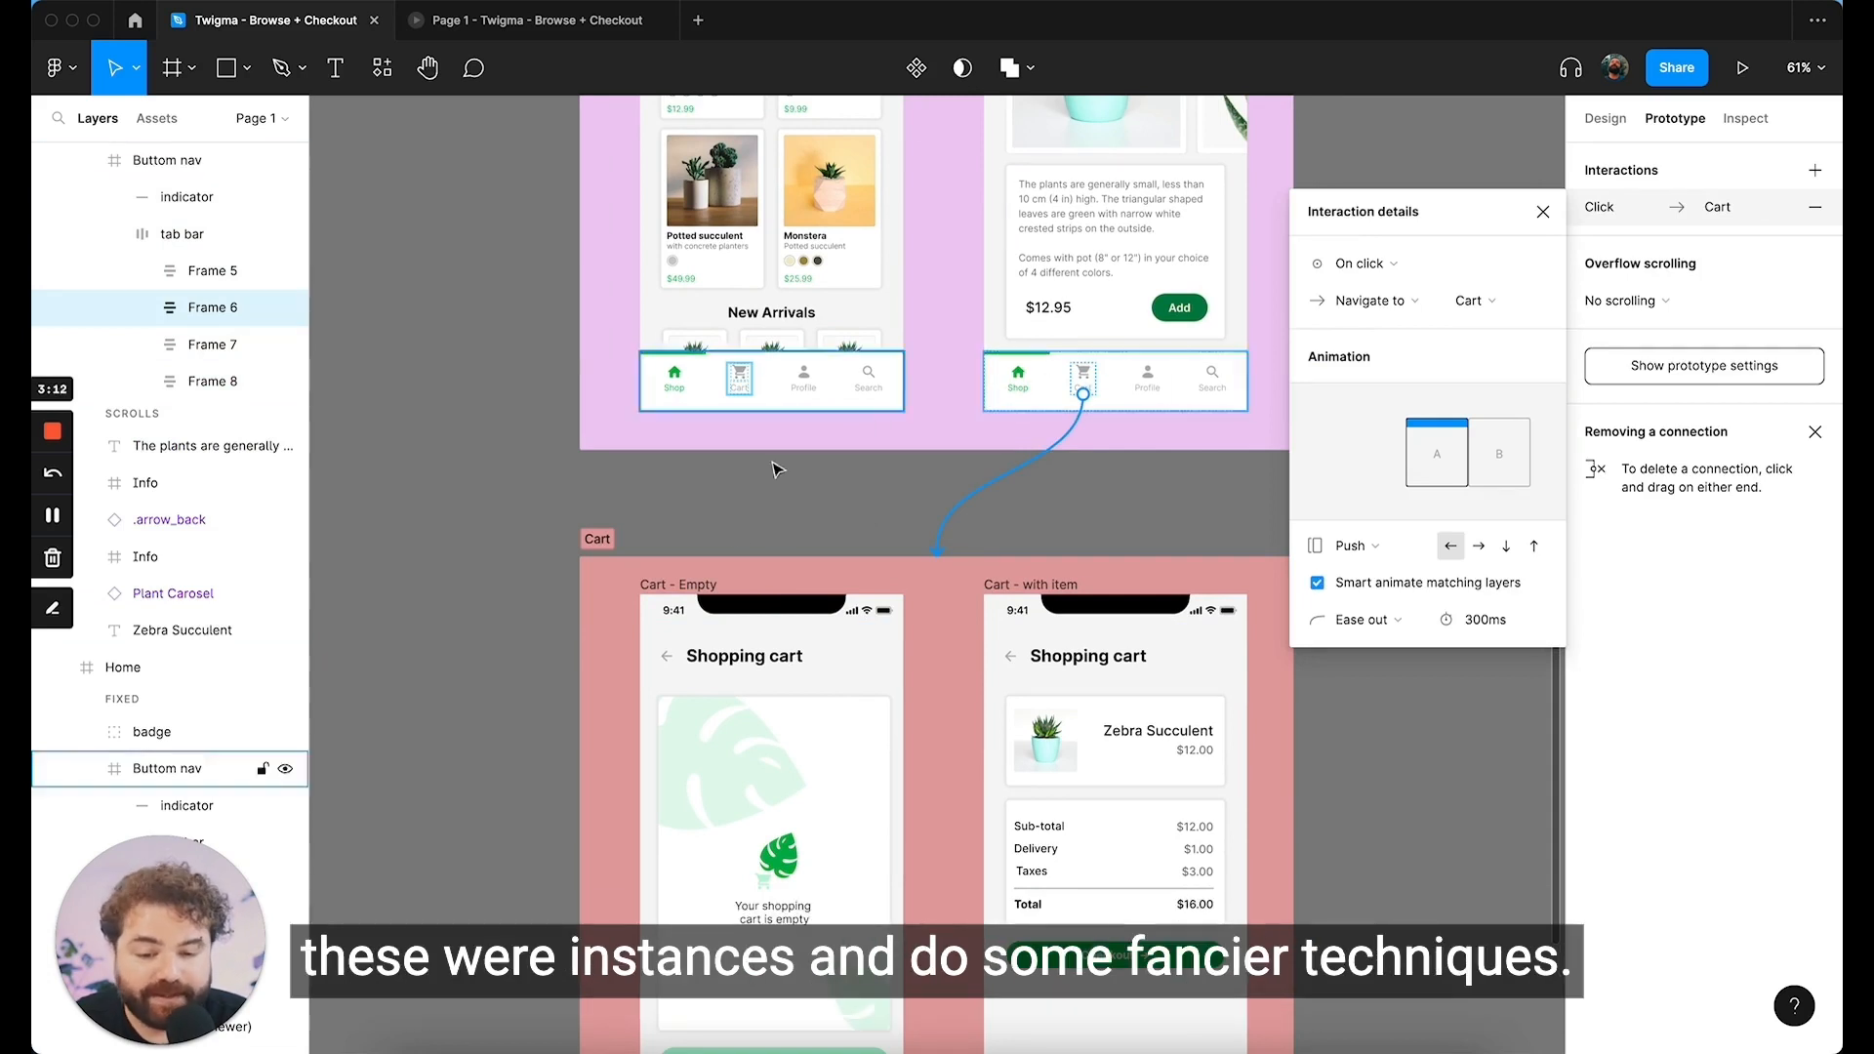
pyautogui.click(1093, 530)
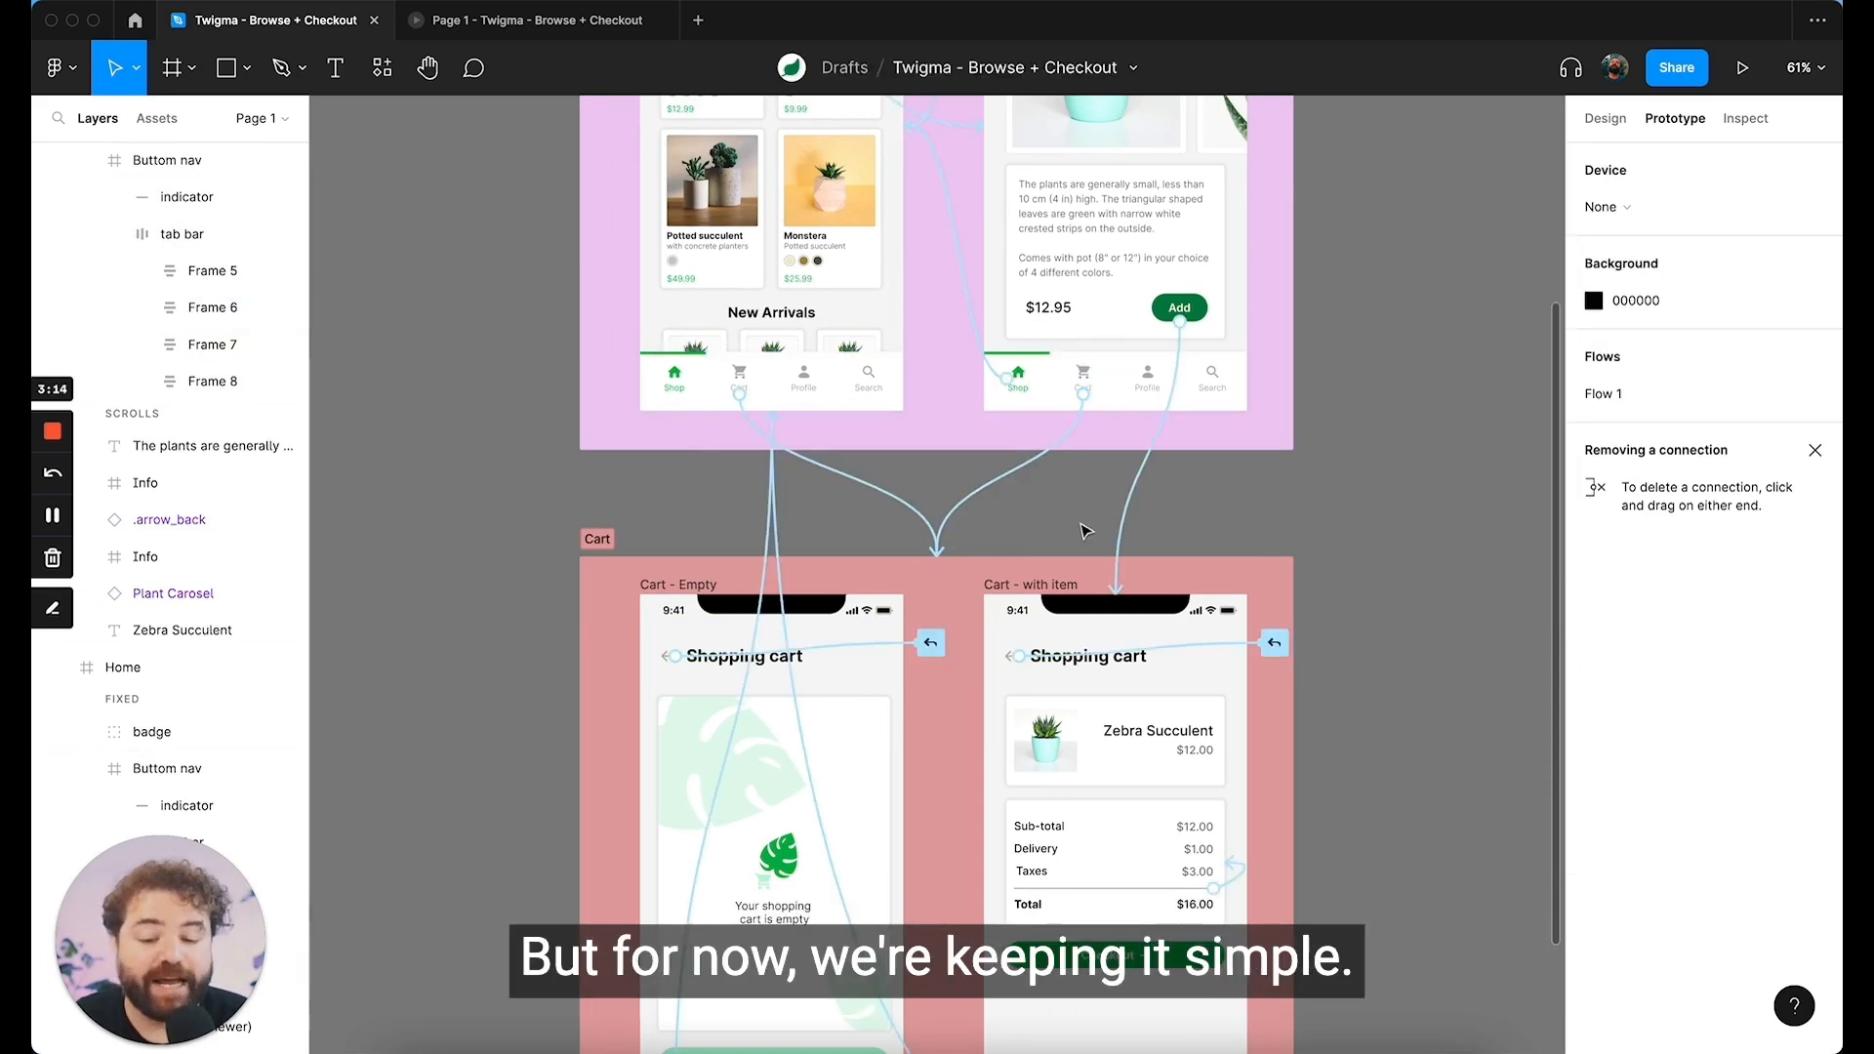
# Step: Examine where the Shop nav connections from both cart frames lead within the Browse section
pyautogui.scroll(-5, 1083, 530)
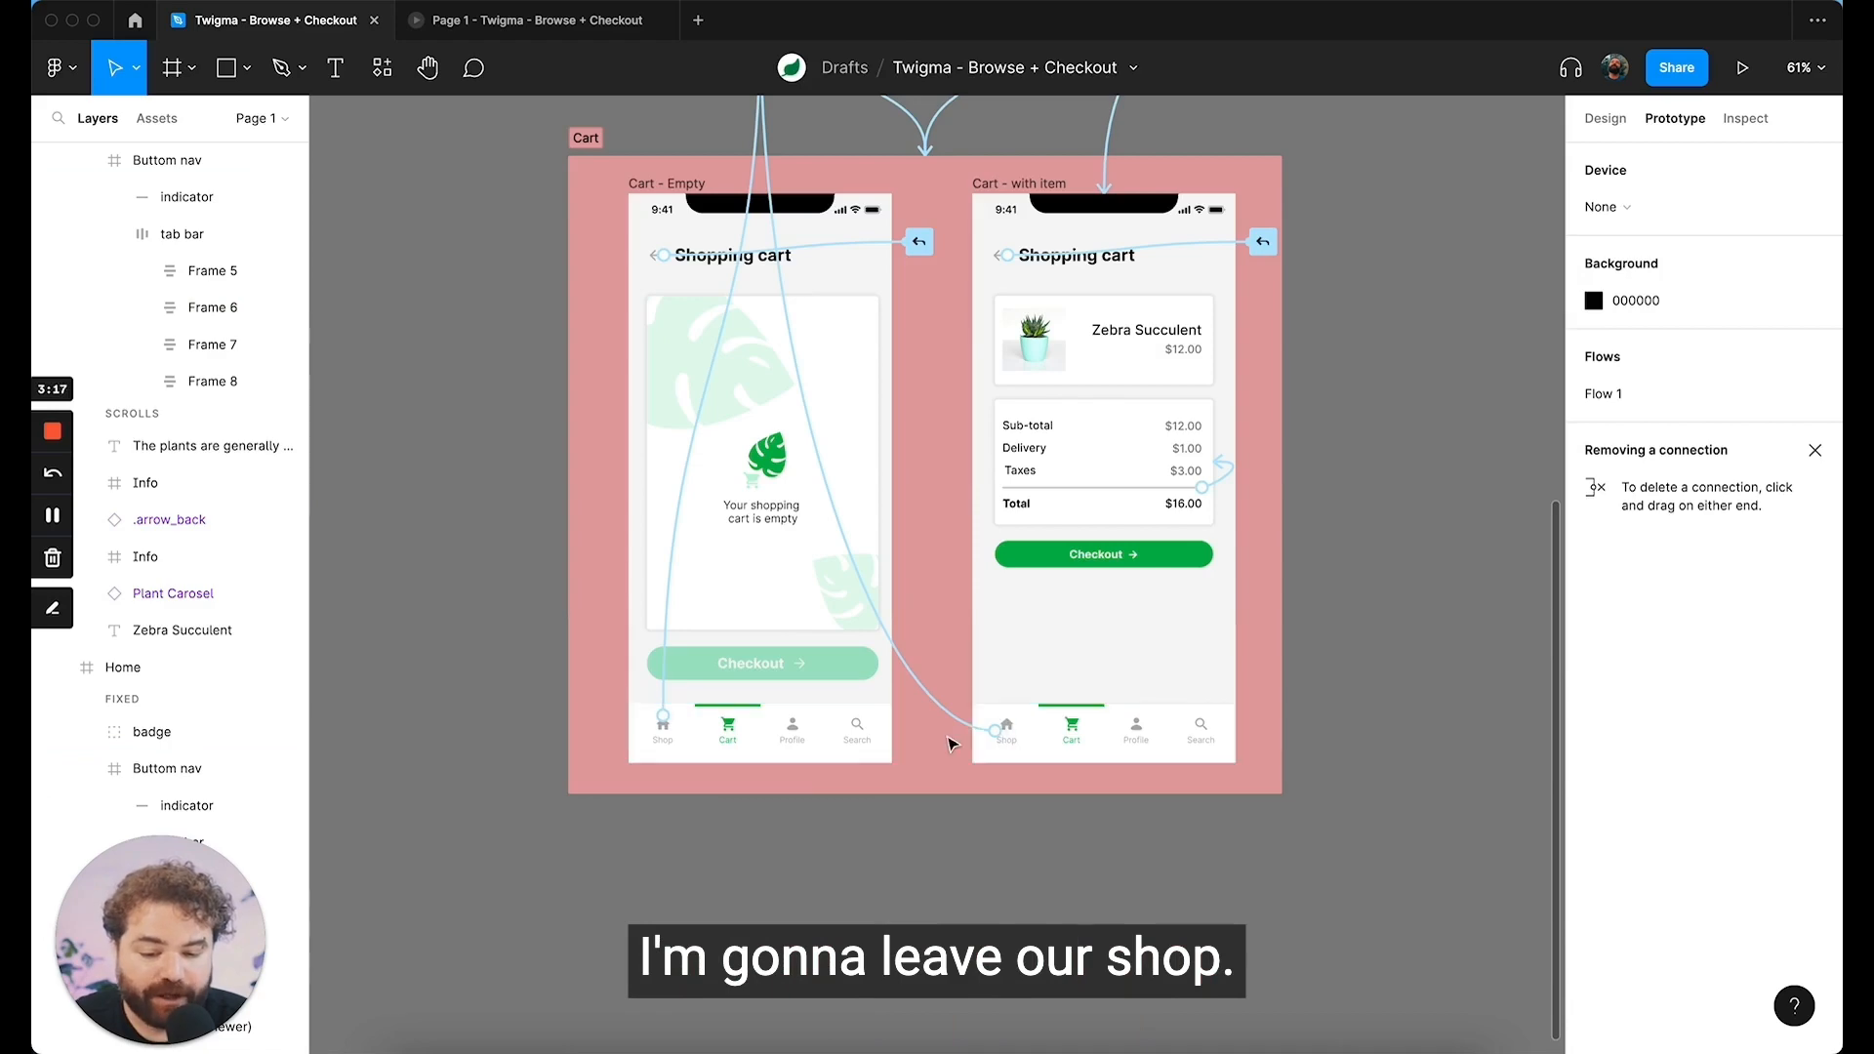
pyautogui.scroll(8, 947, 744)
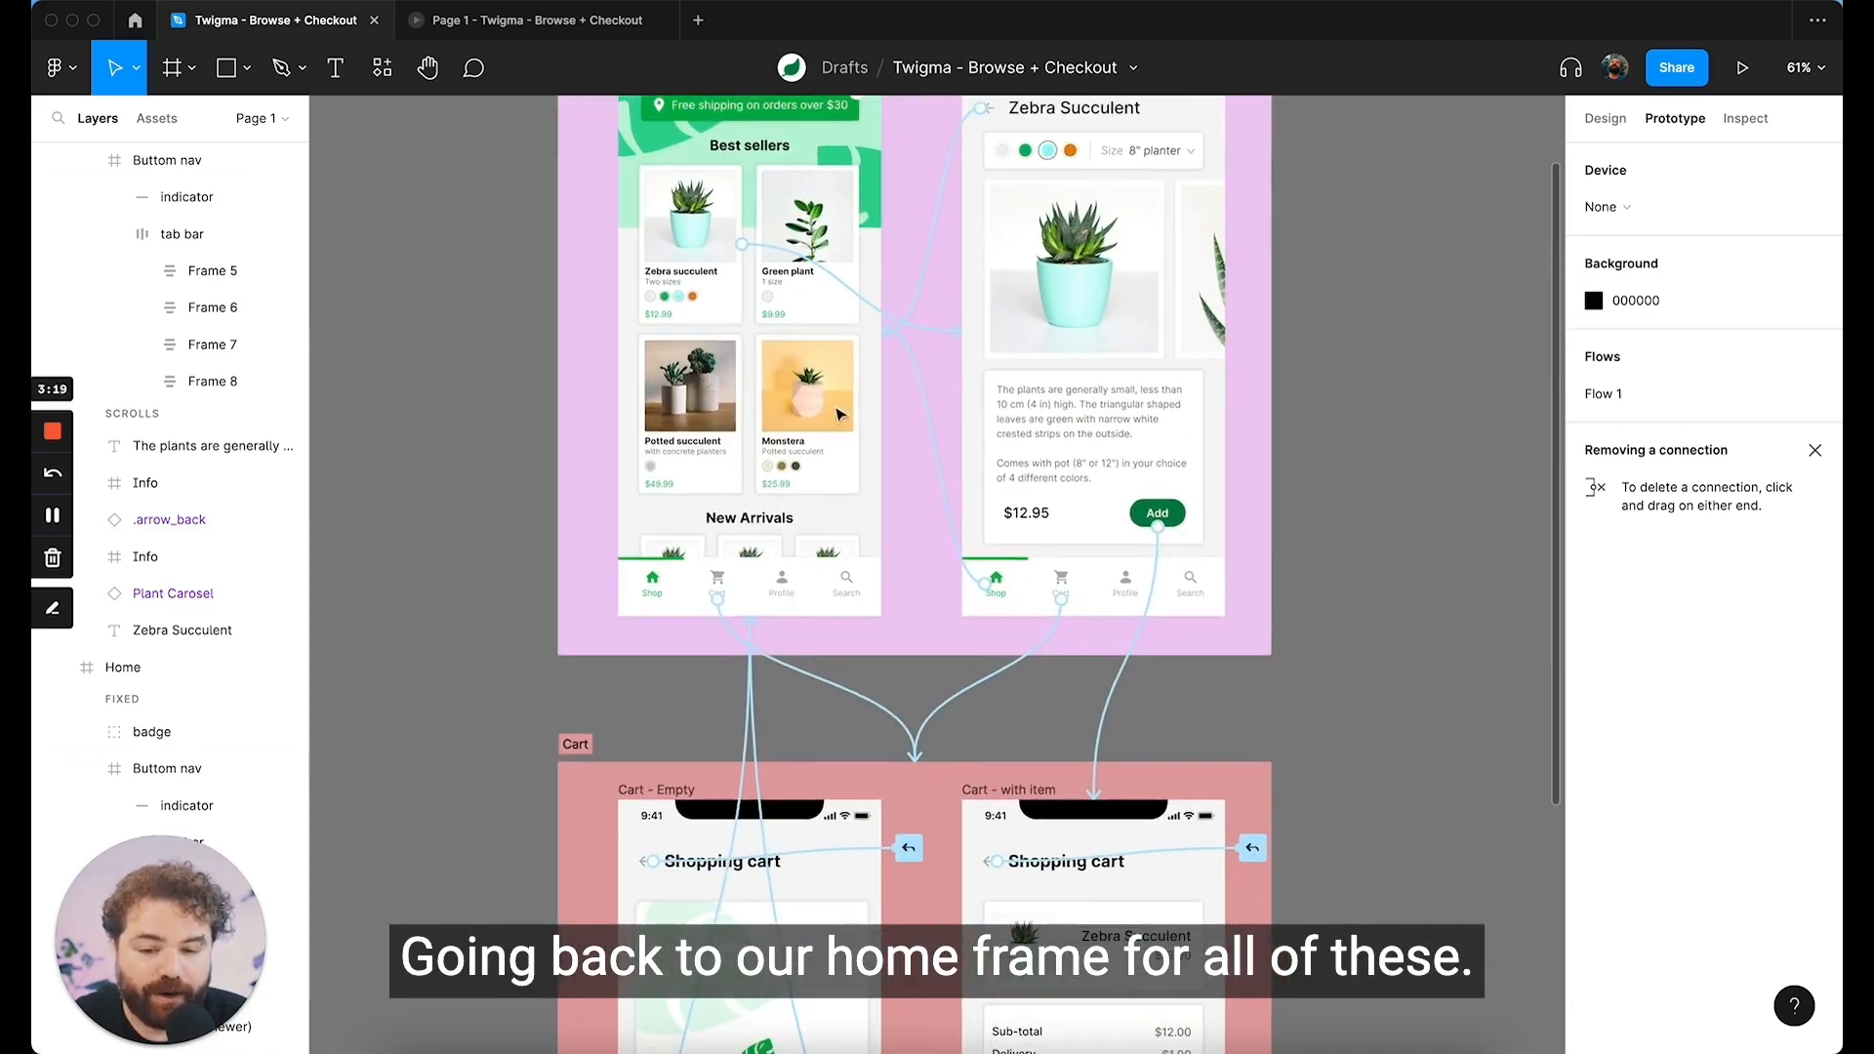
pyautogui.scroll(1, 762, 534)
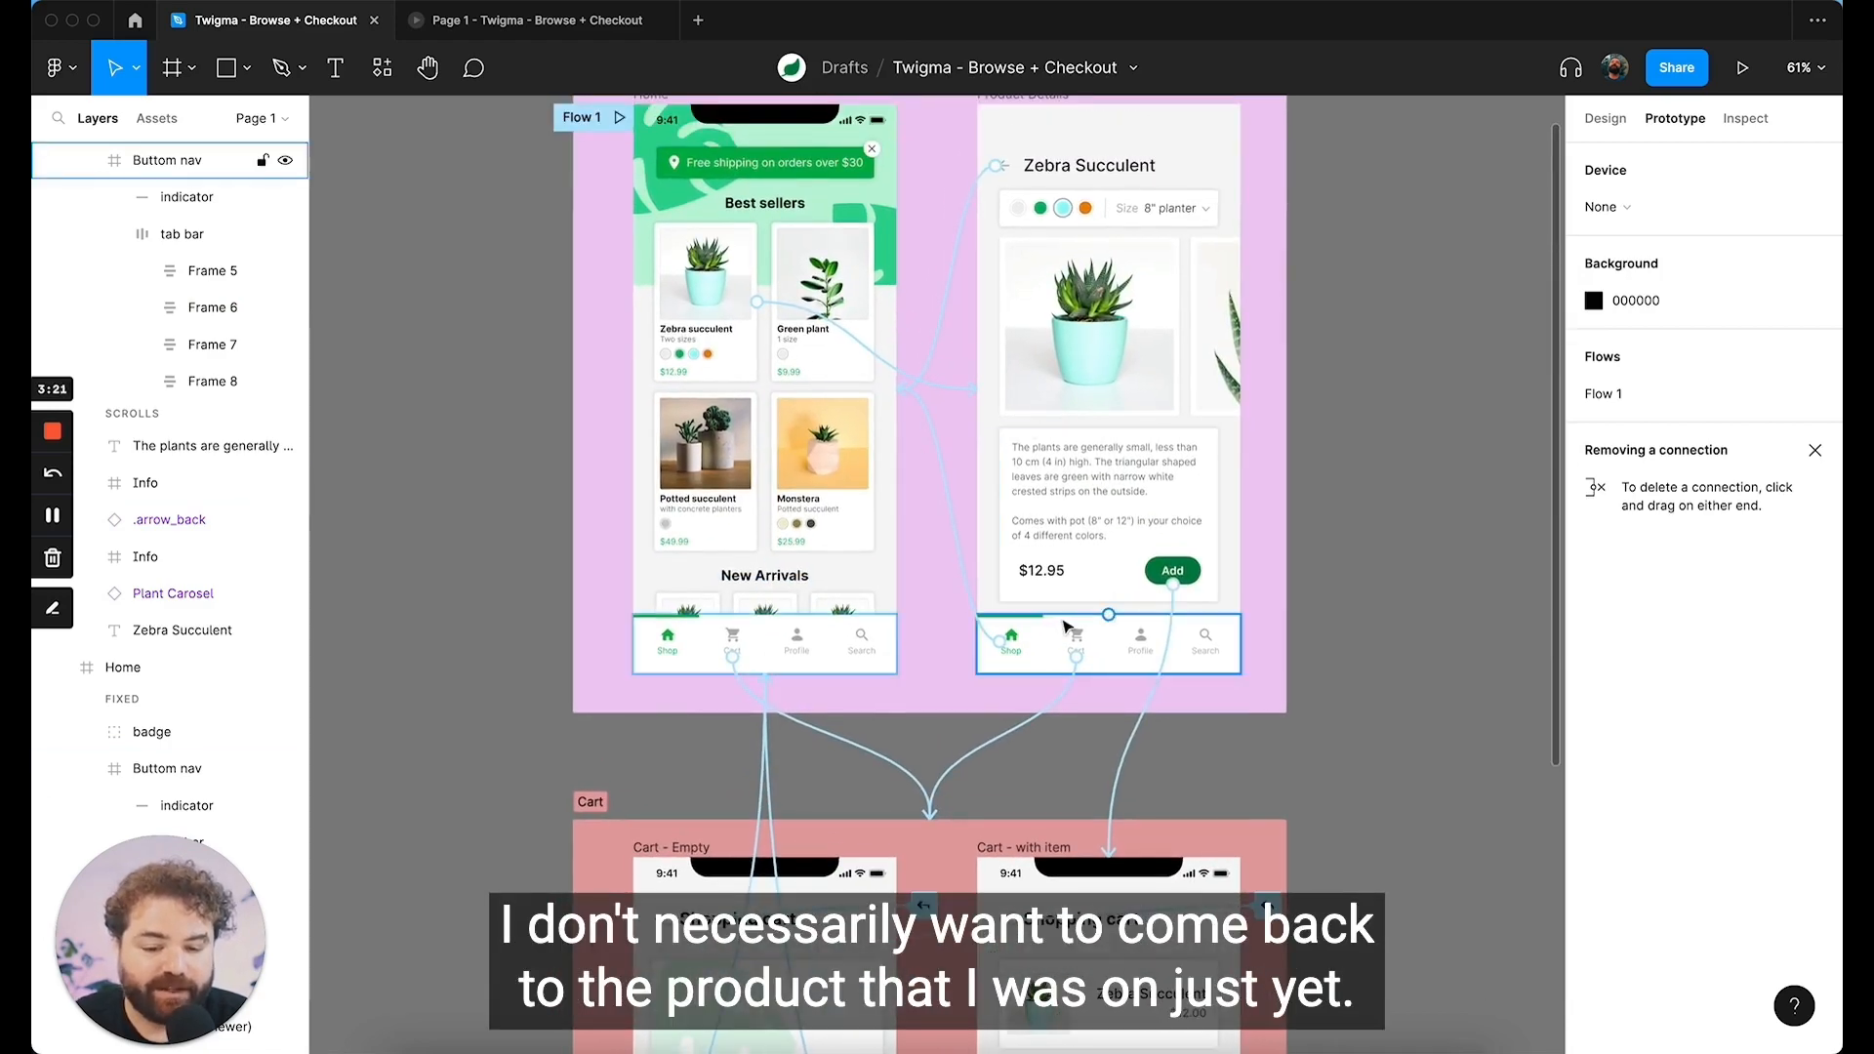
pyautogui.scroll(-1, 1067, 809)
pyautogui.scroll(-2, 1067, 812)
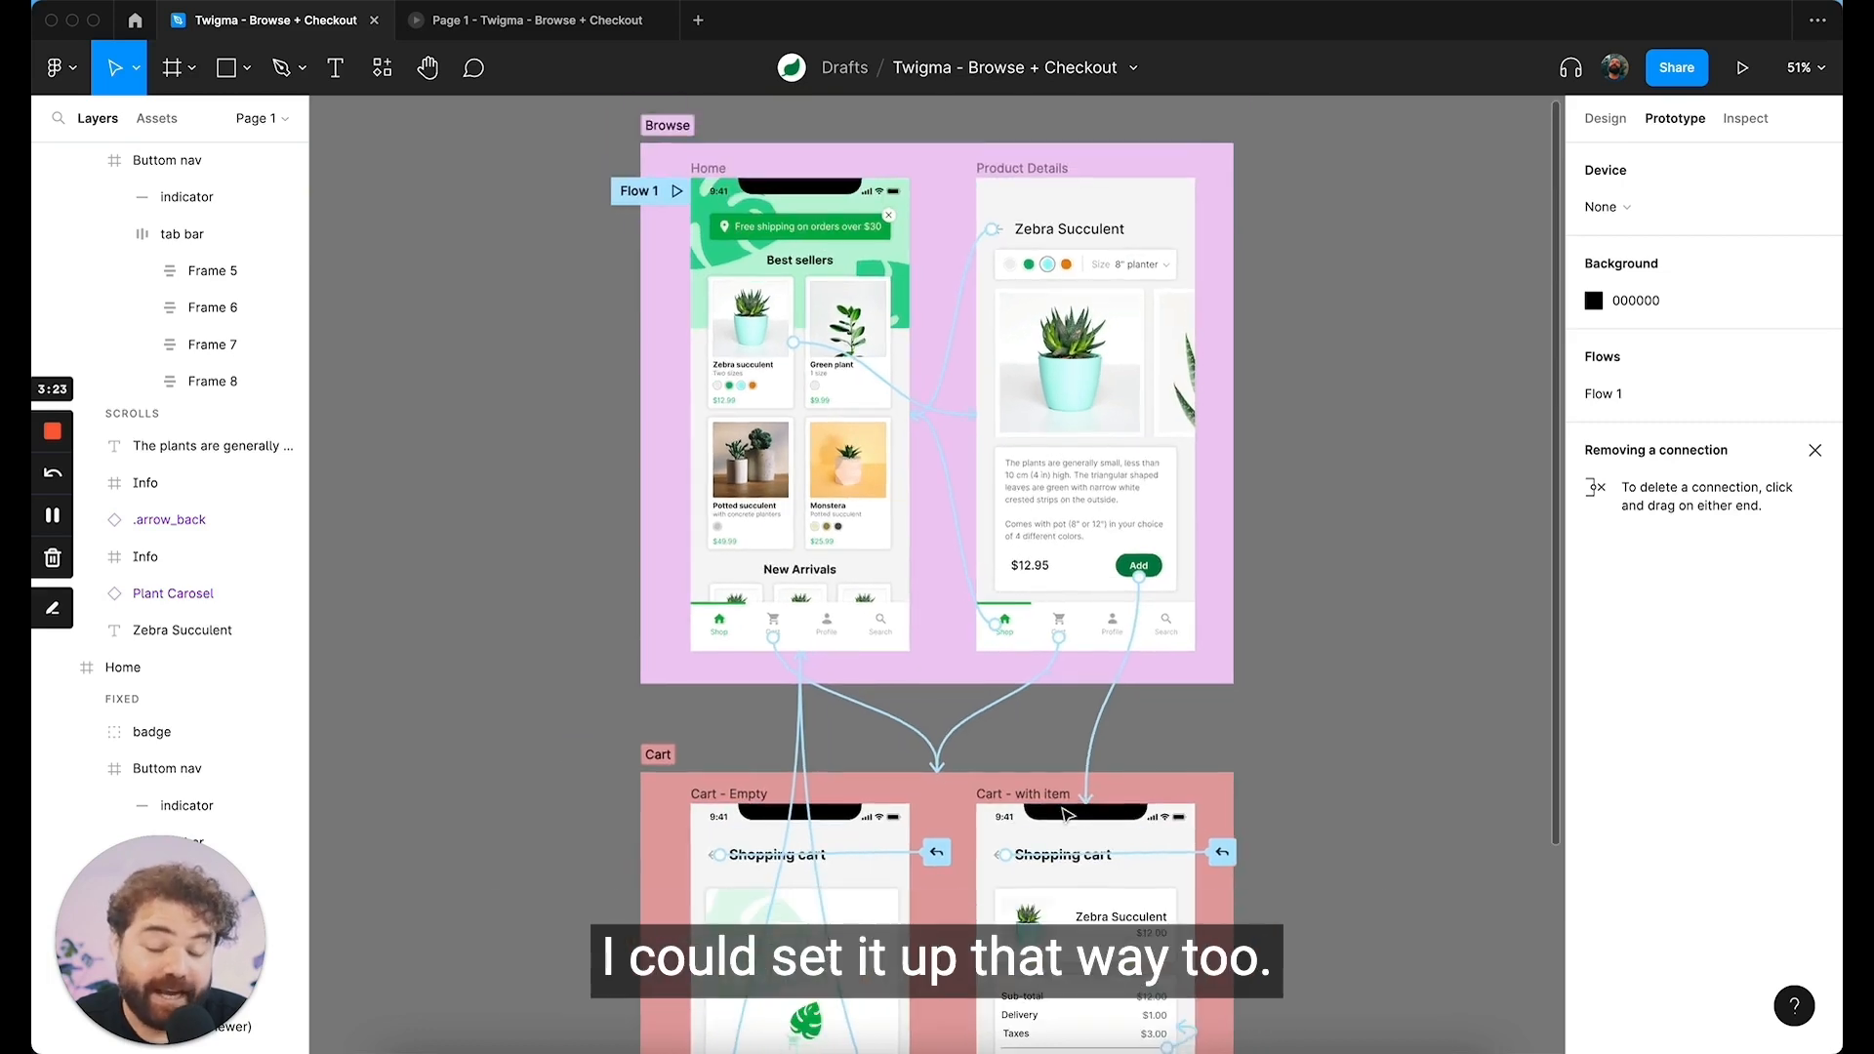
pyautogui.scroll(-1, 1068, 816)
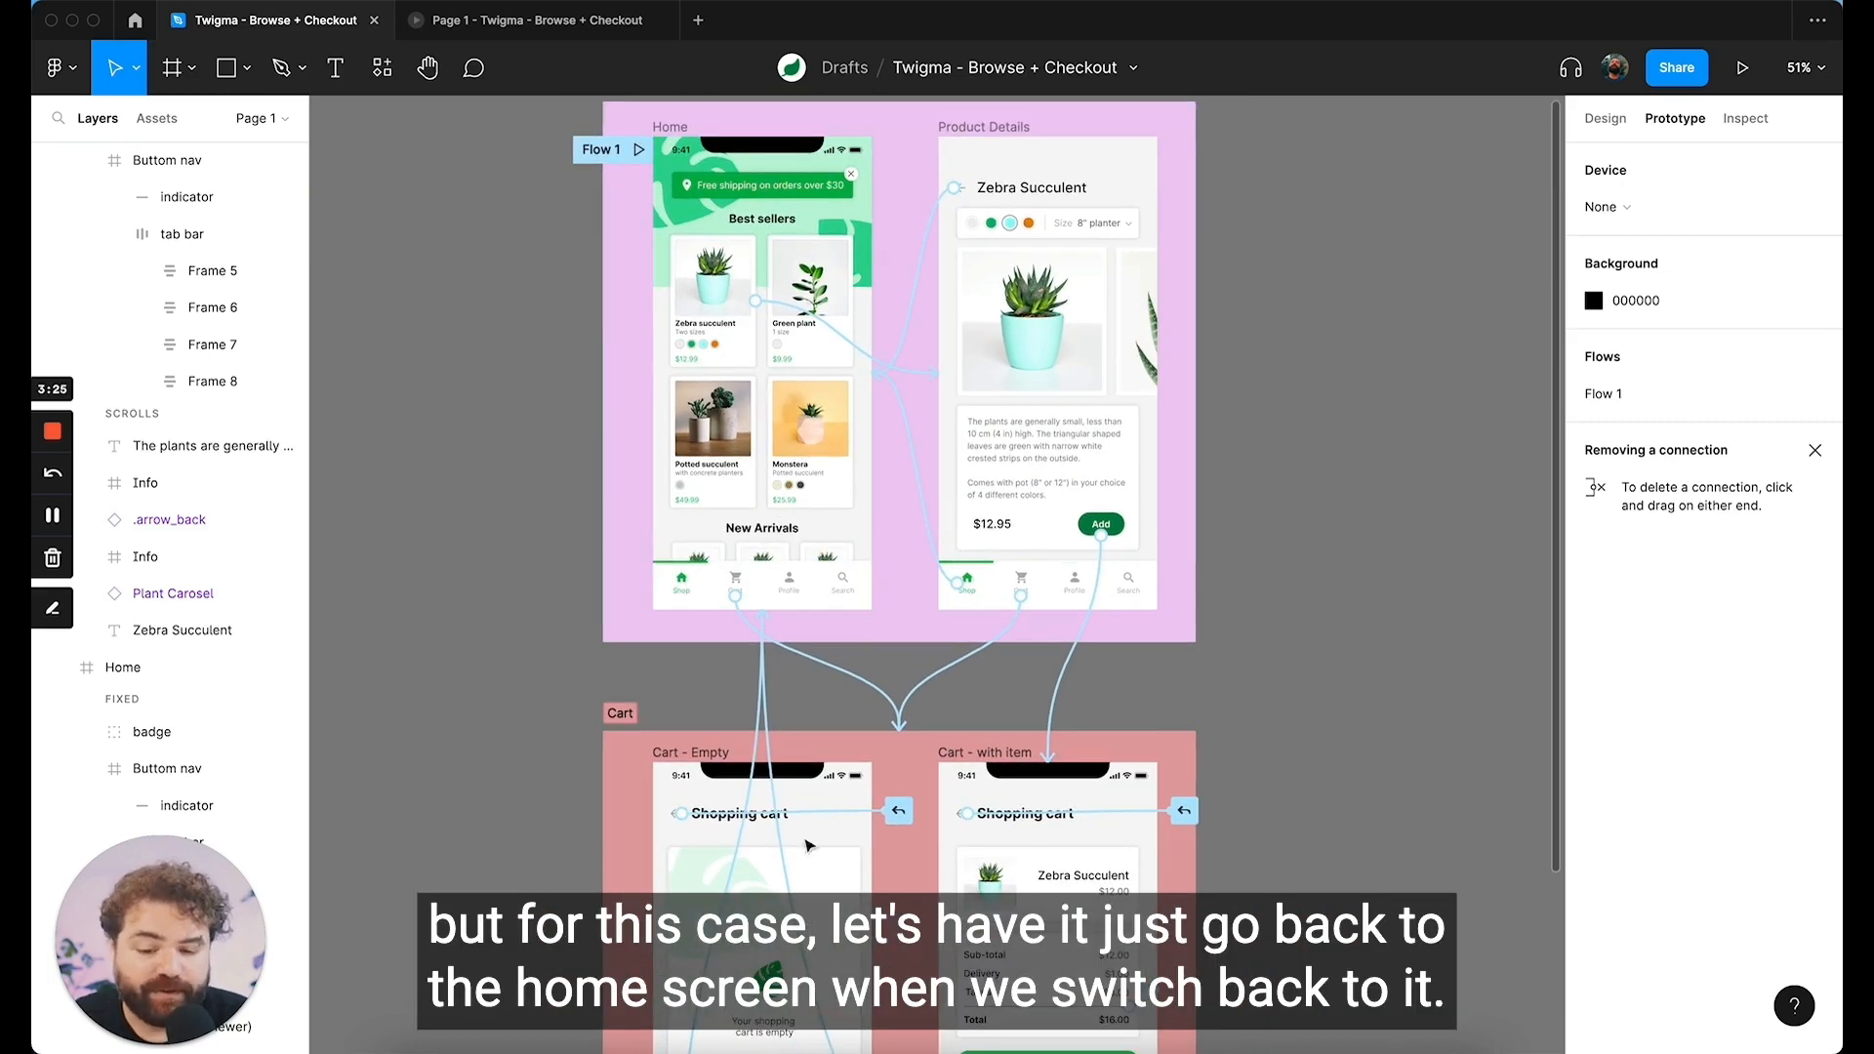
pyautogui.scroll(1, 733, 600)
pyautogui.scroll(-4, 799, 884)
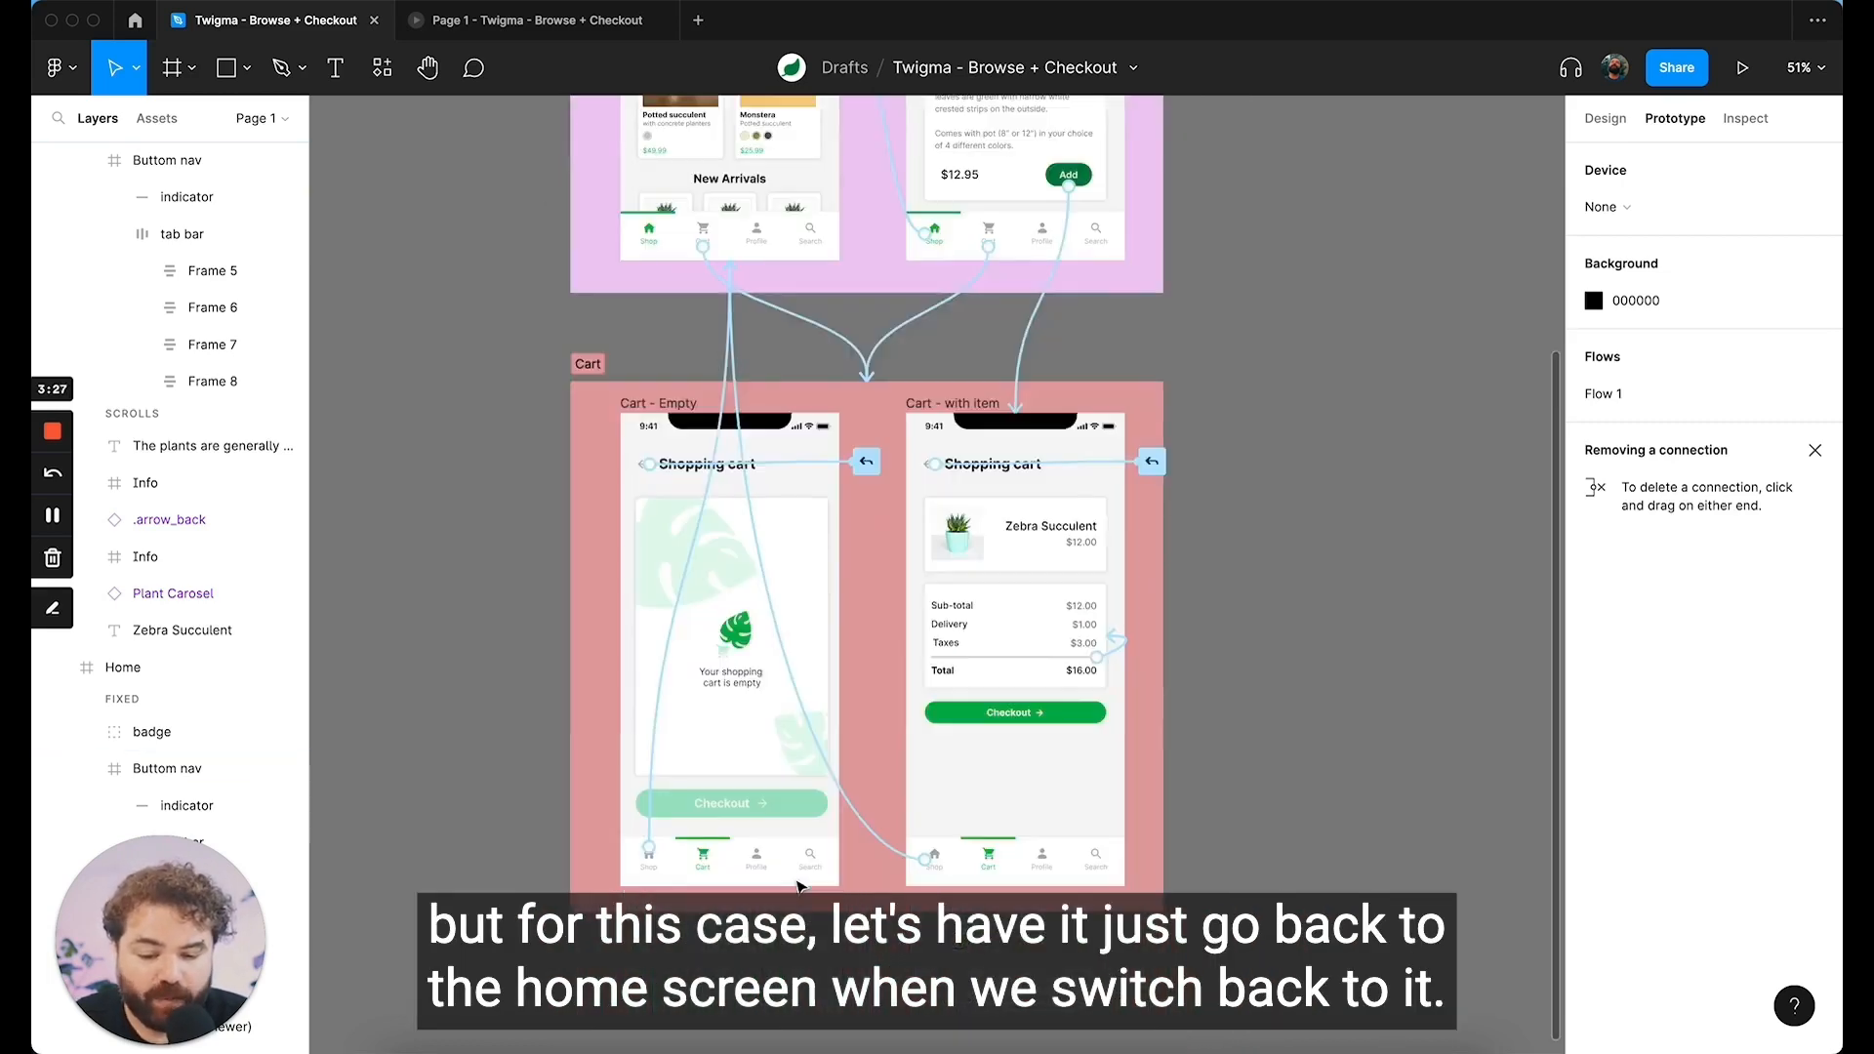
pyautogui.scroll(3, 799, 886)
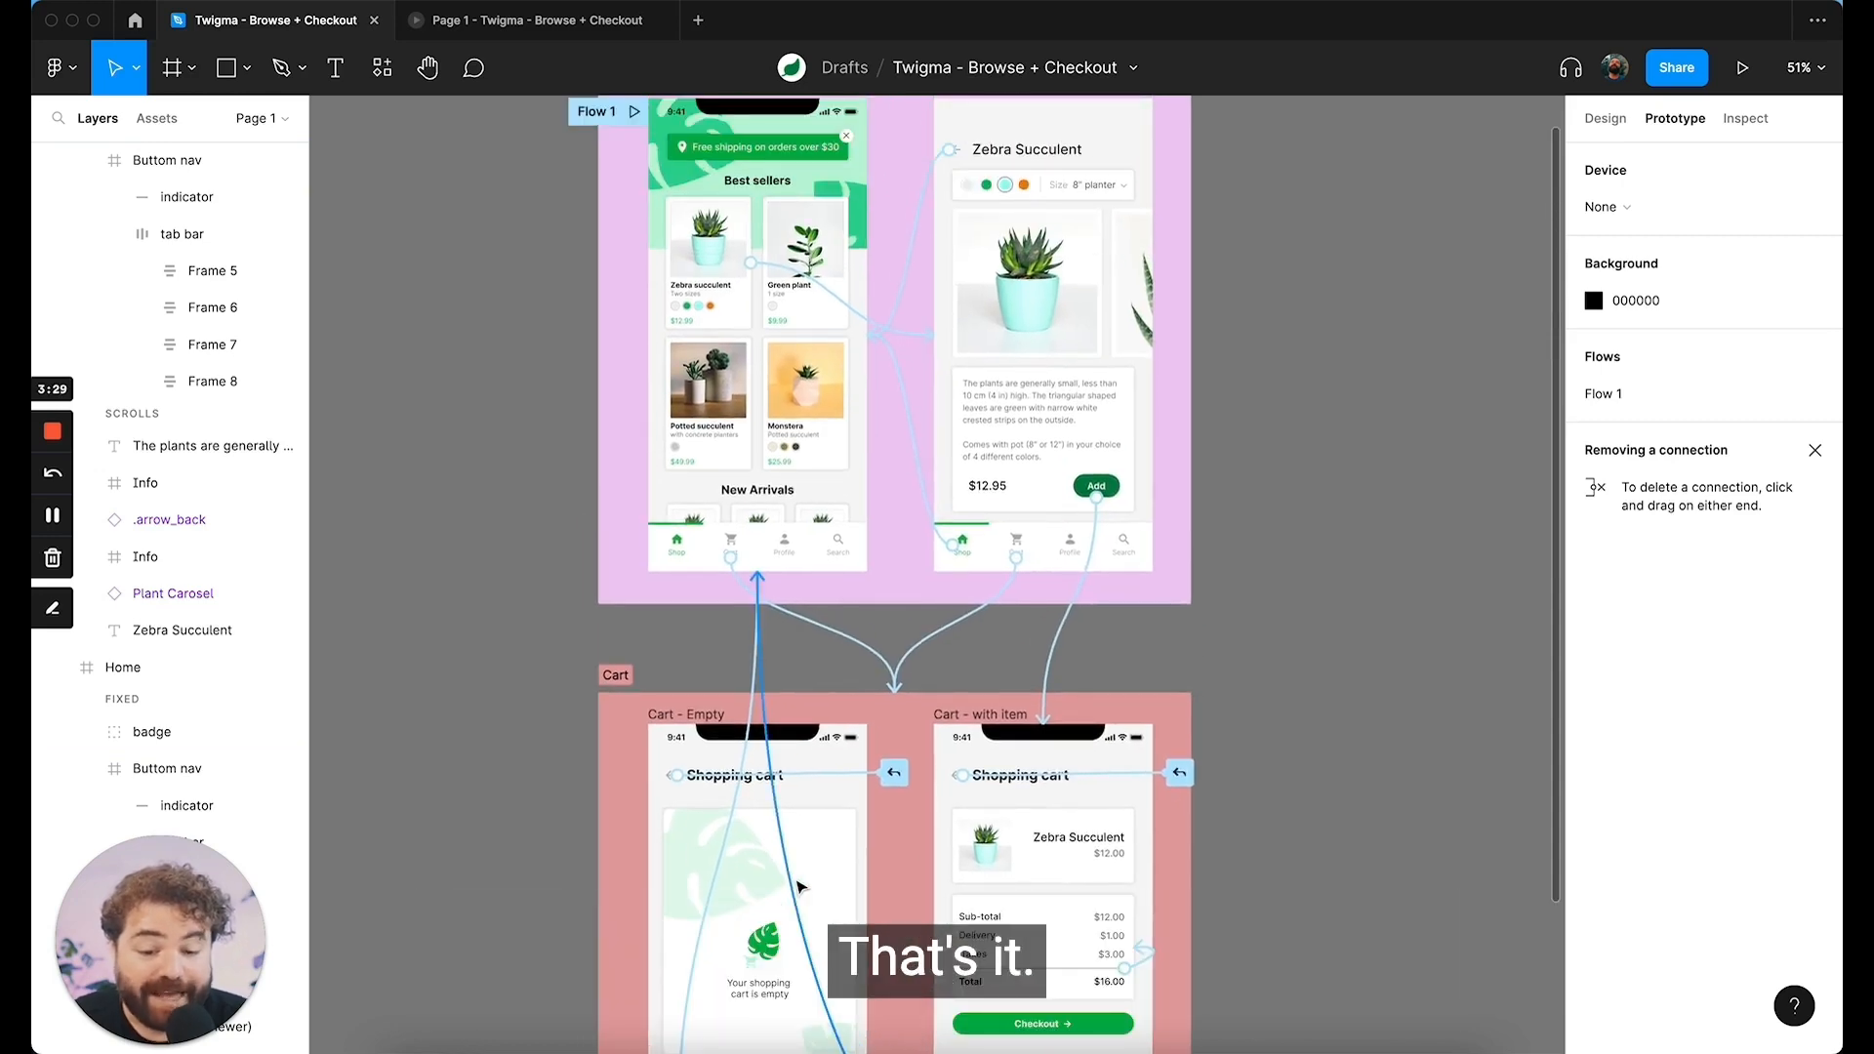
pyautogui.scroll(2, 798, 885)
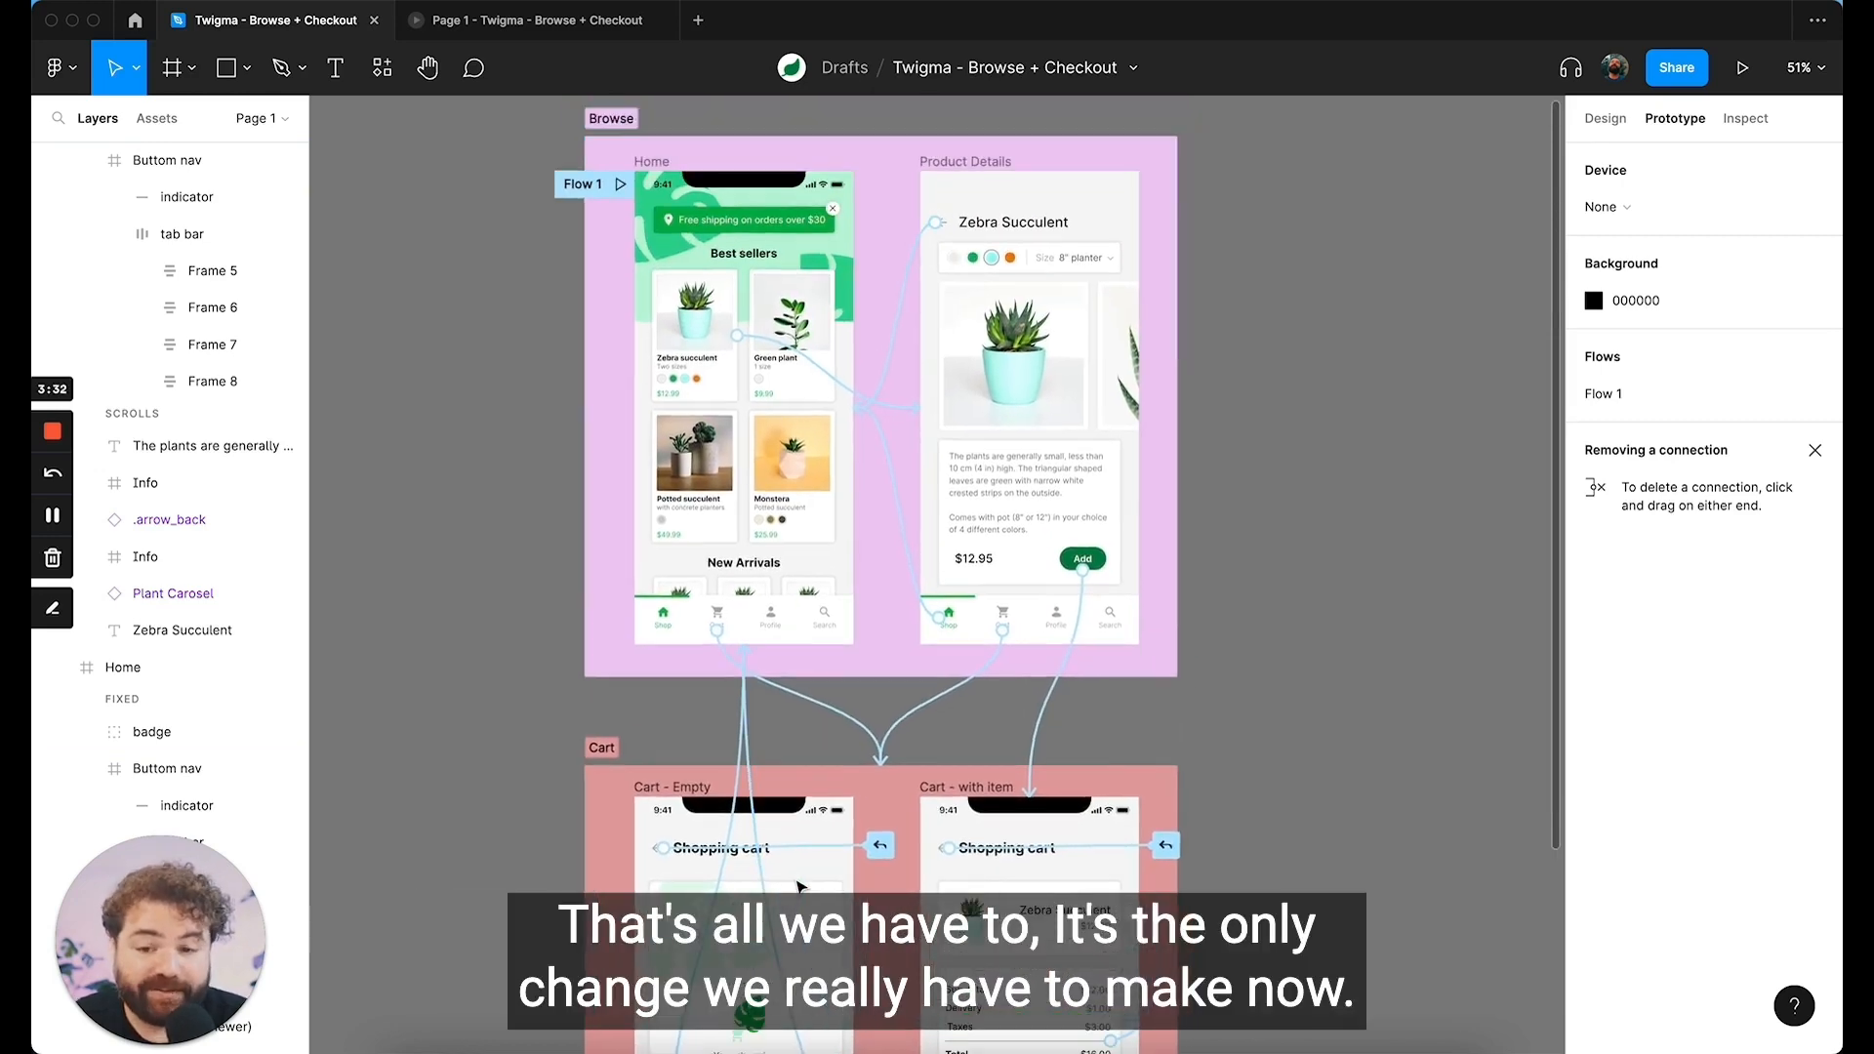
# Step: Switch to the running prototype preview, open the cart from the Home screen and return to the shop
pyautogui.click(561, 27)
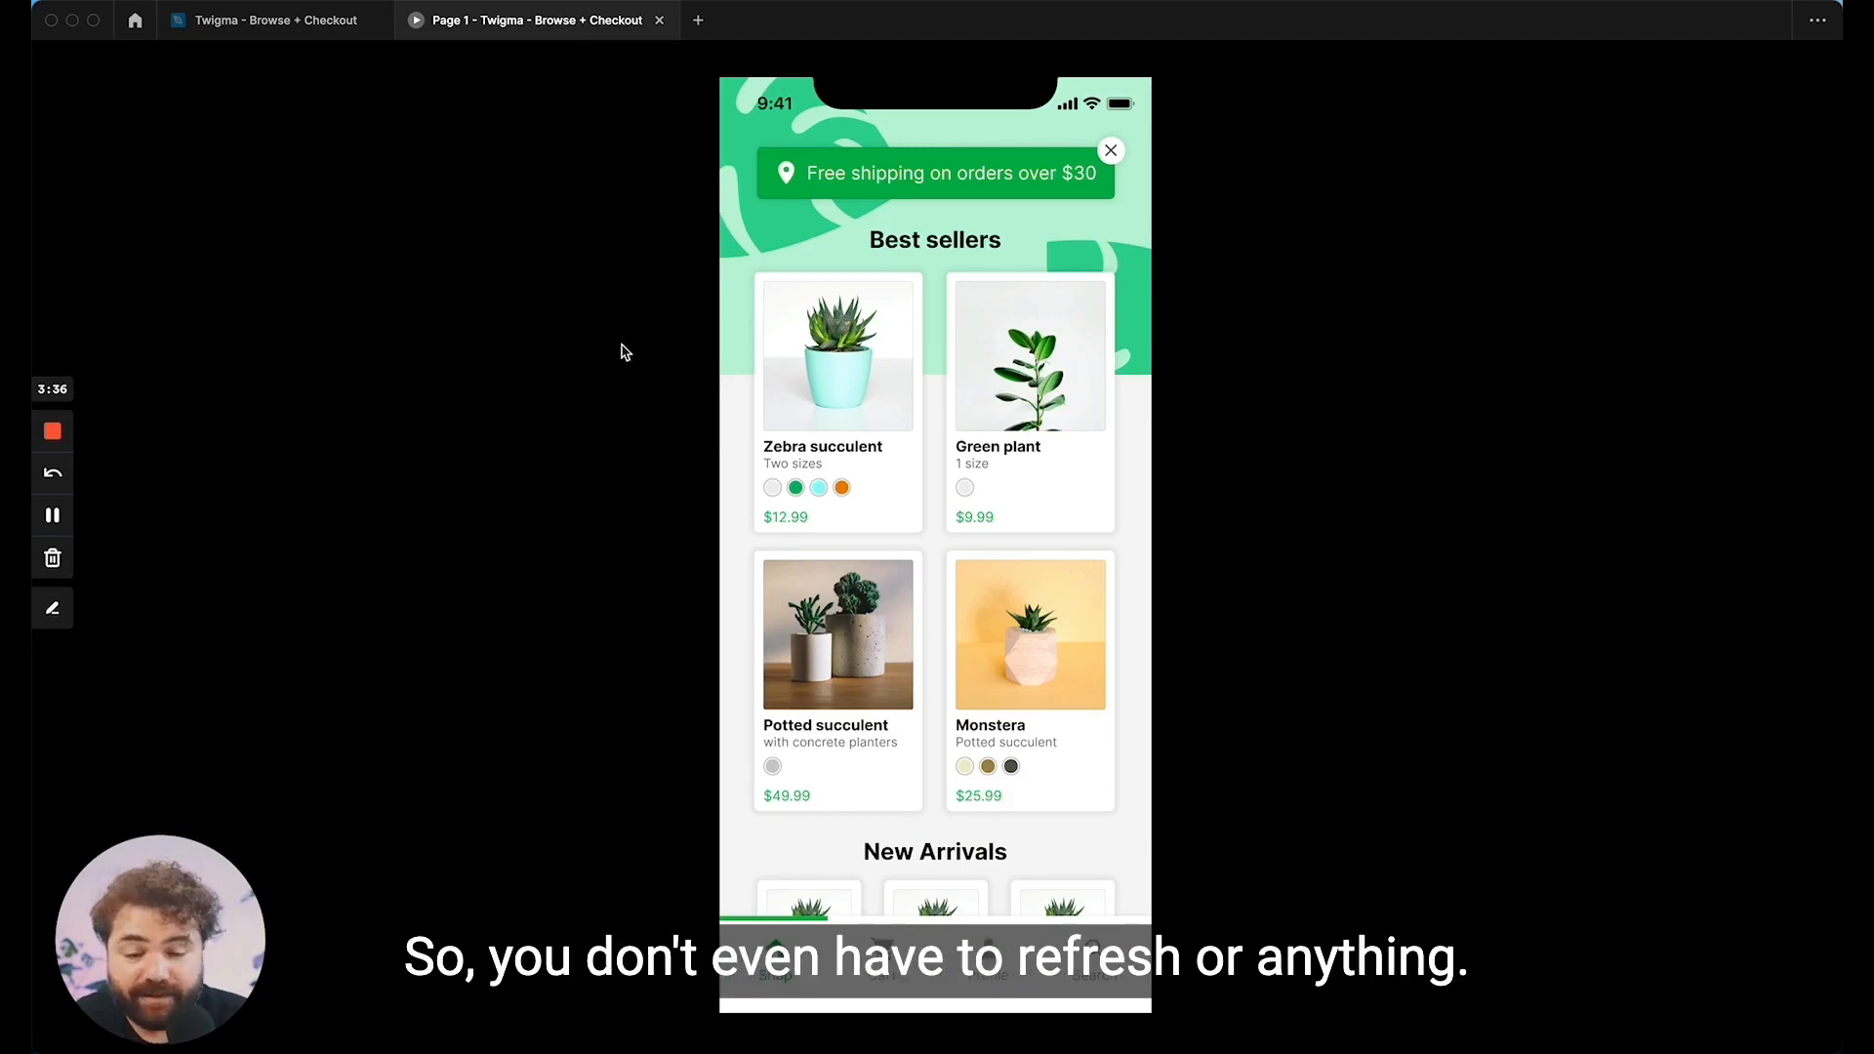
pyautogui.click(649, 395)
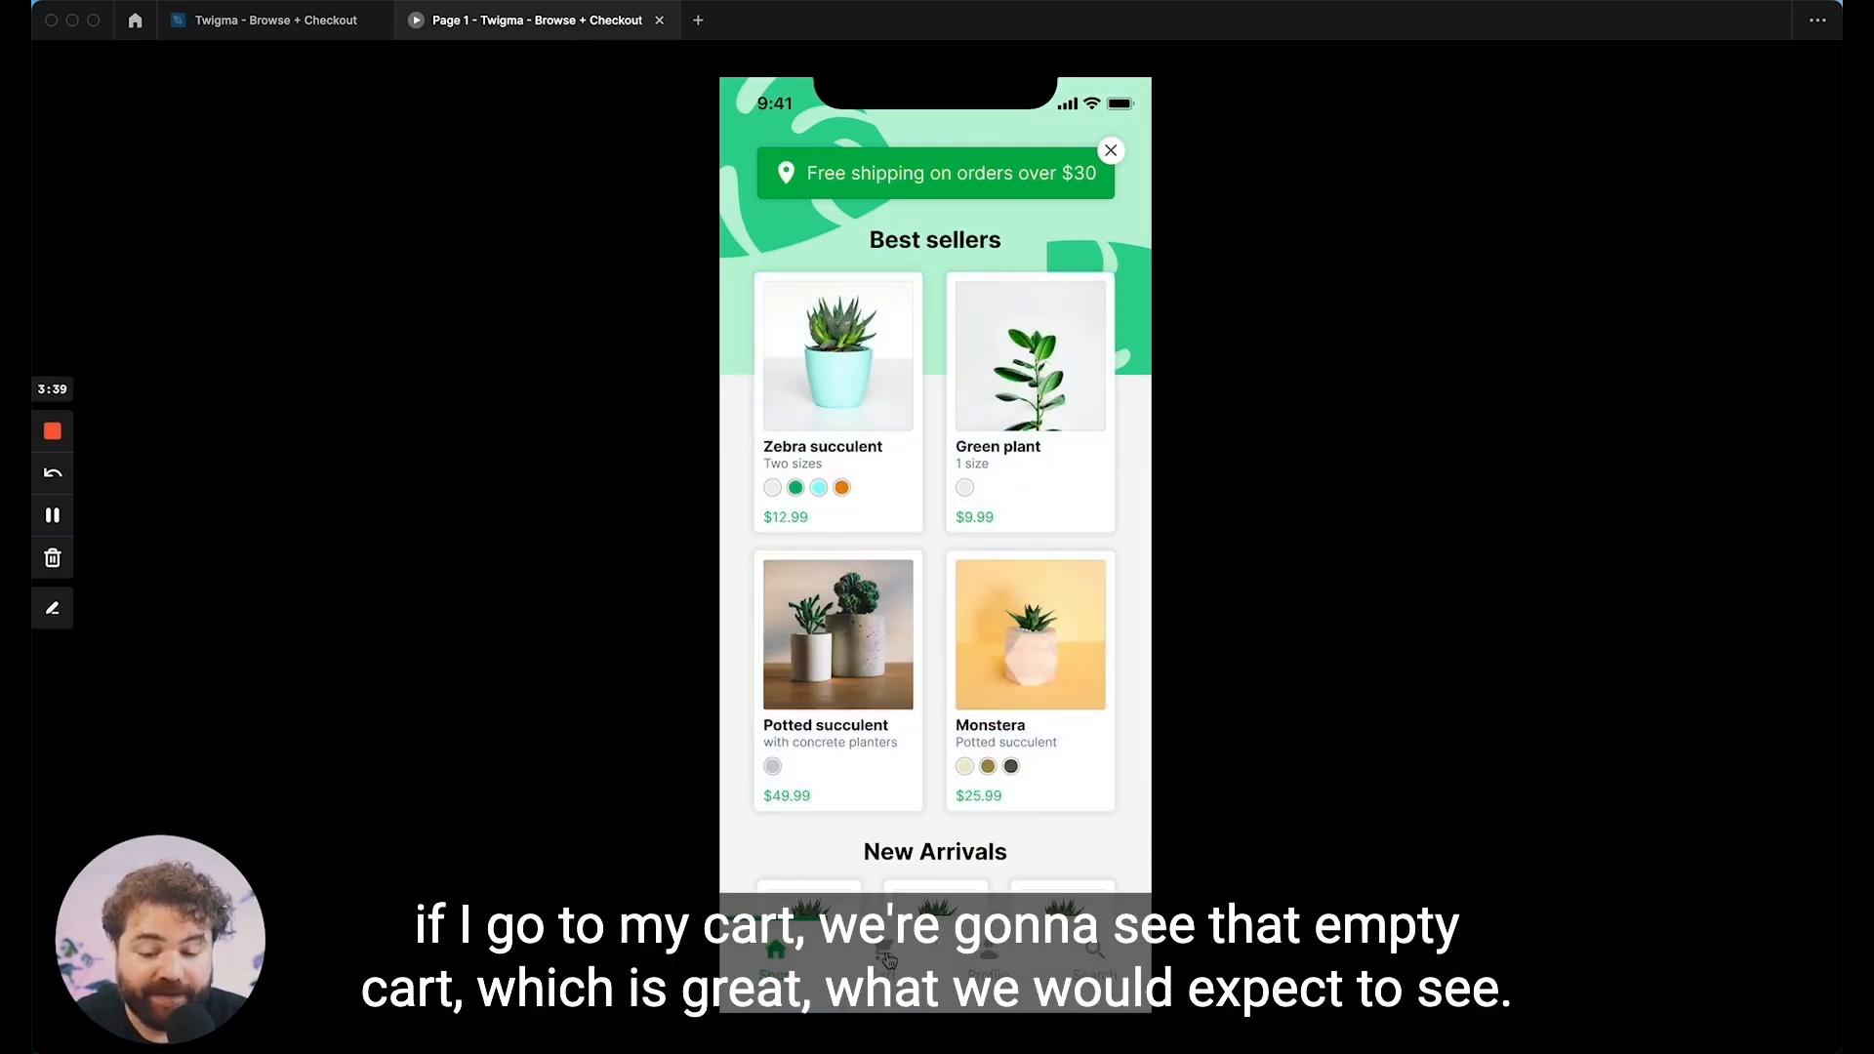
pyautogui.click(888, 959)
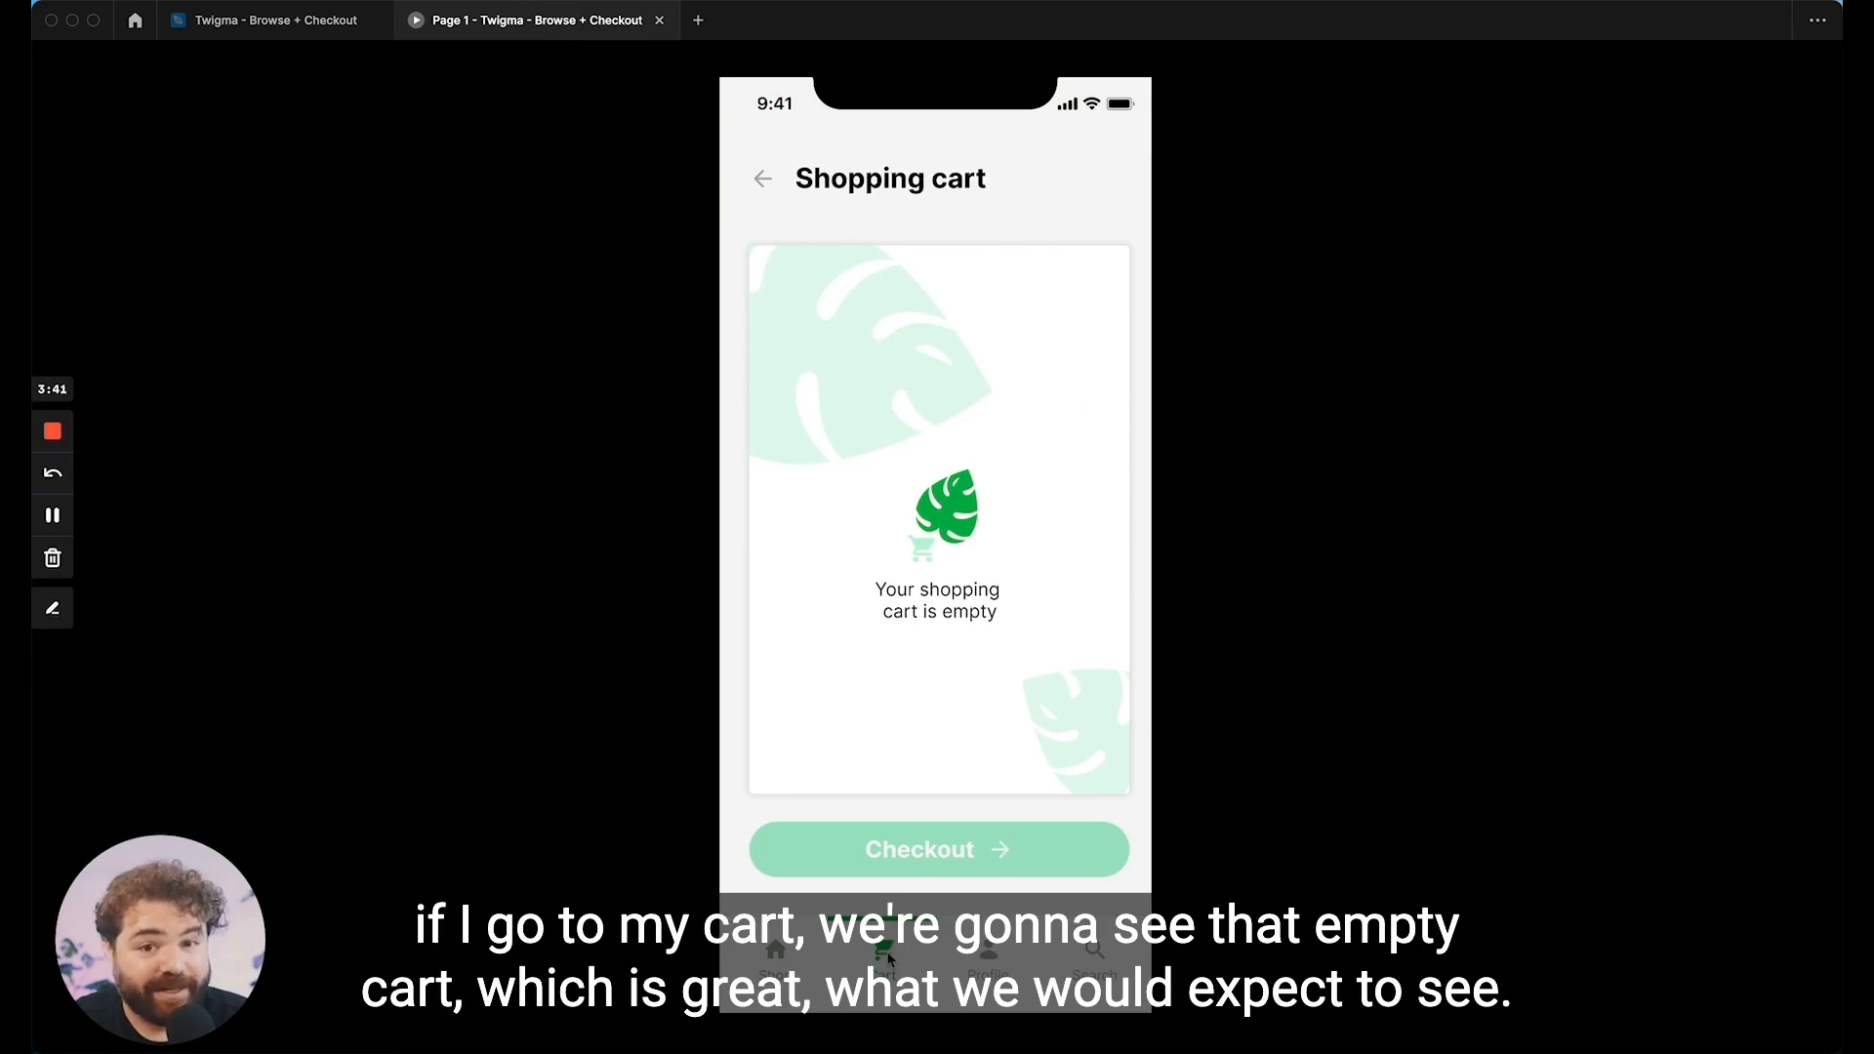
pyautogui.click(777, 962)
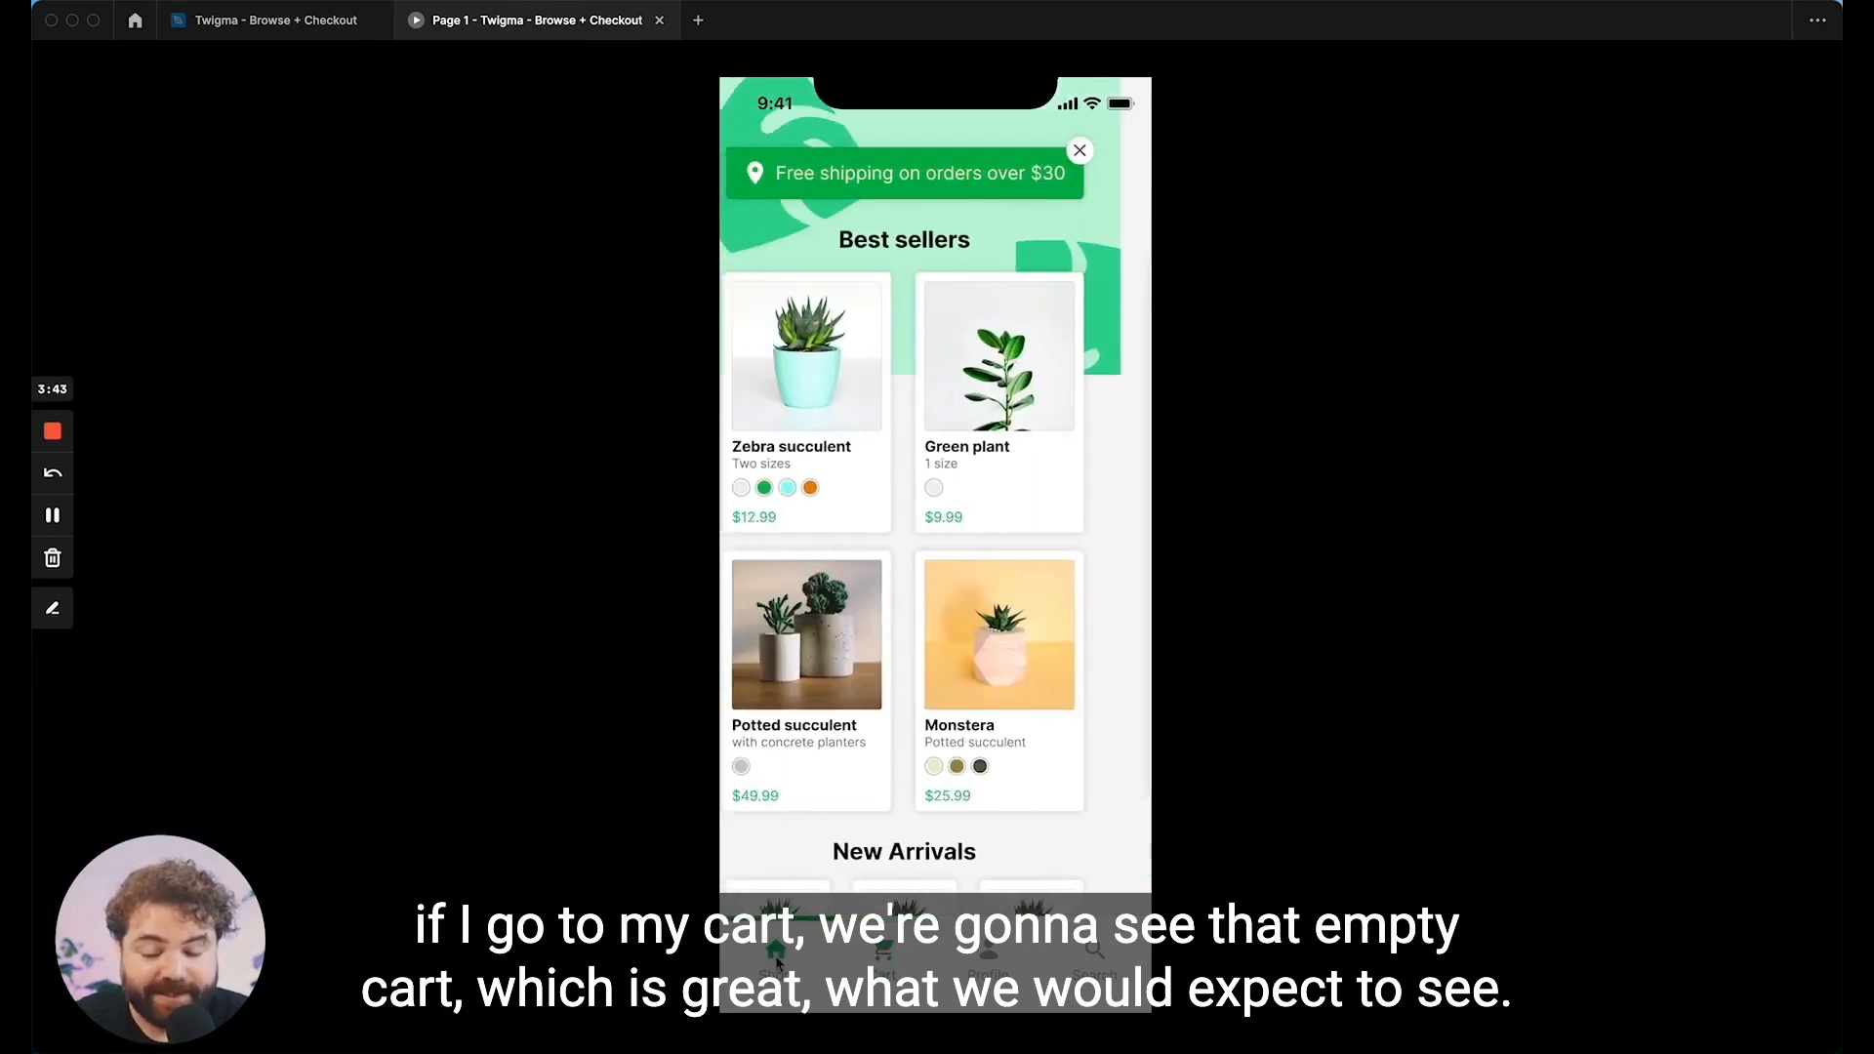
# Step: Add the Zebra succulent to the cart in the preview and switch between Shop and Cart to test the remembered cart frame
pyautogui.click(890, 481)
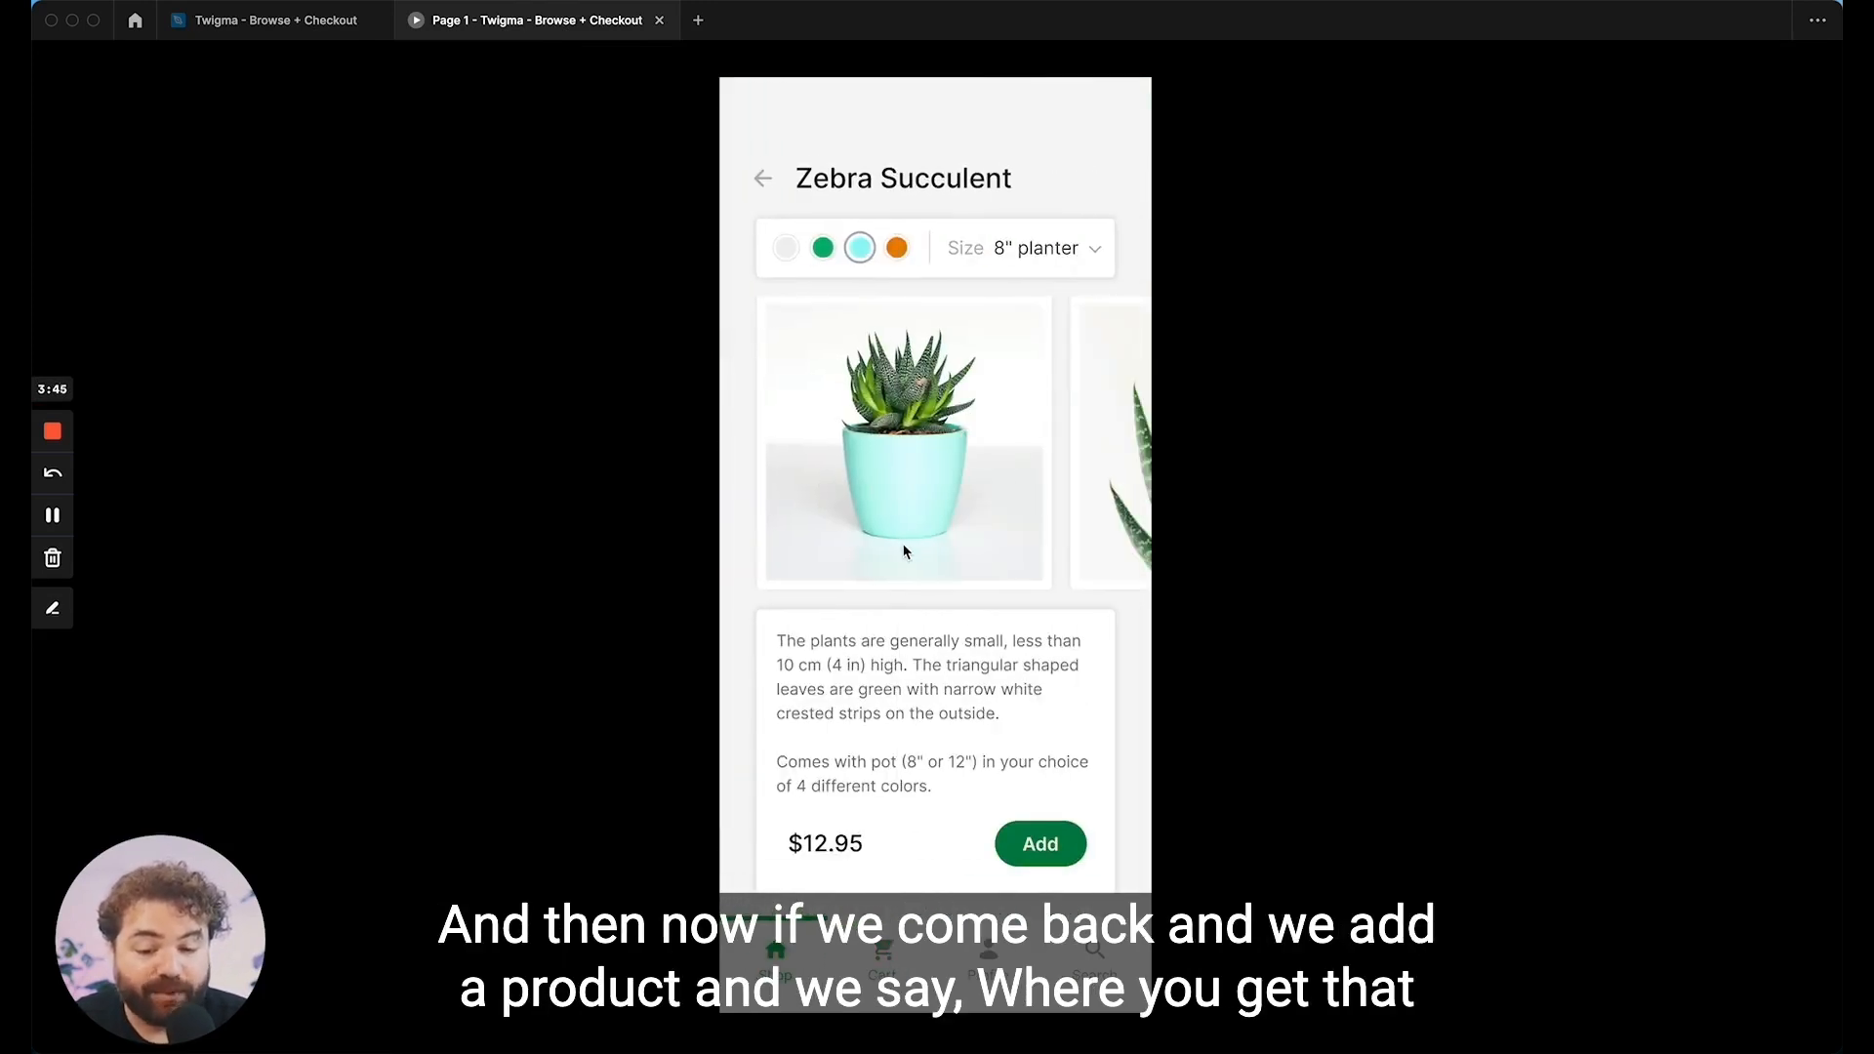
pyautogui.click(1030, 845)
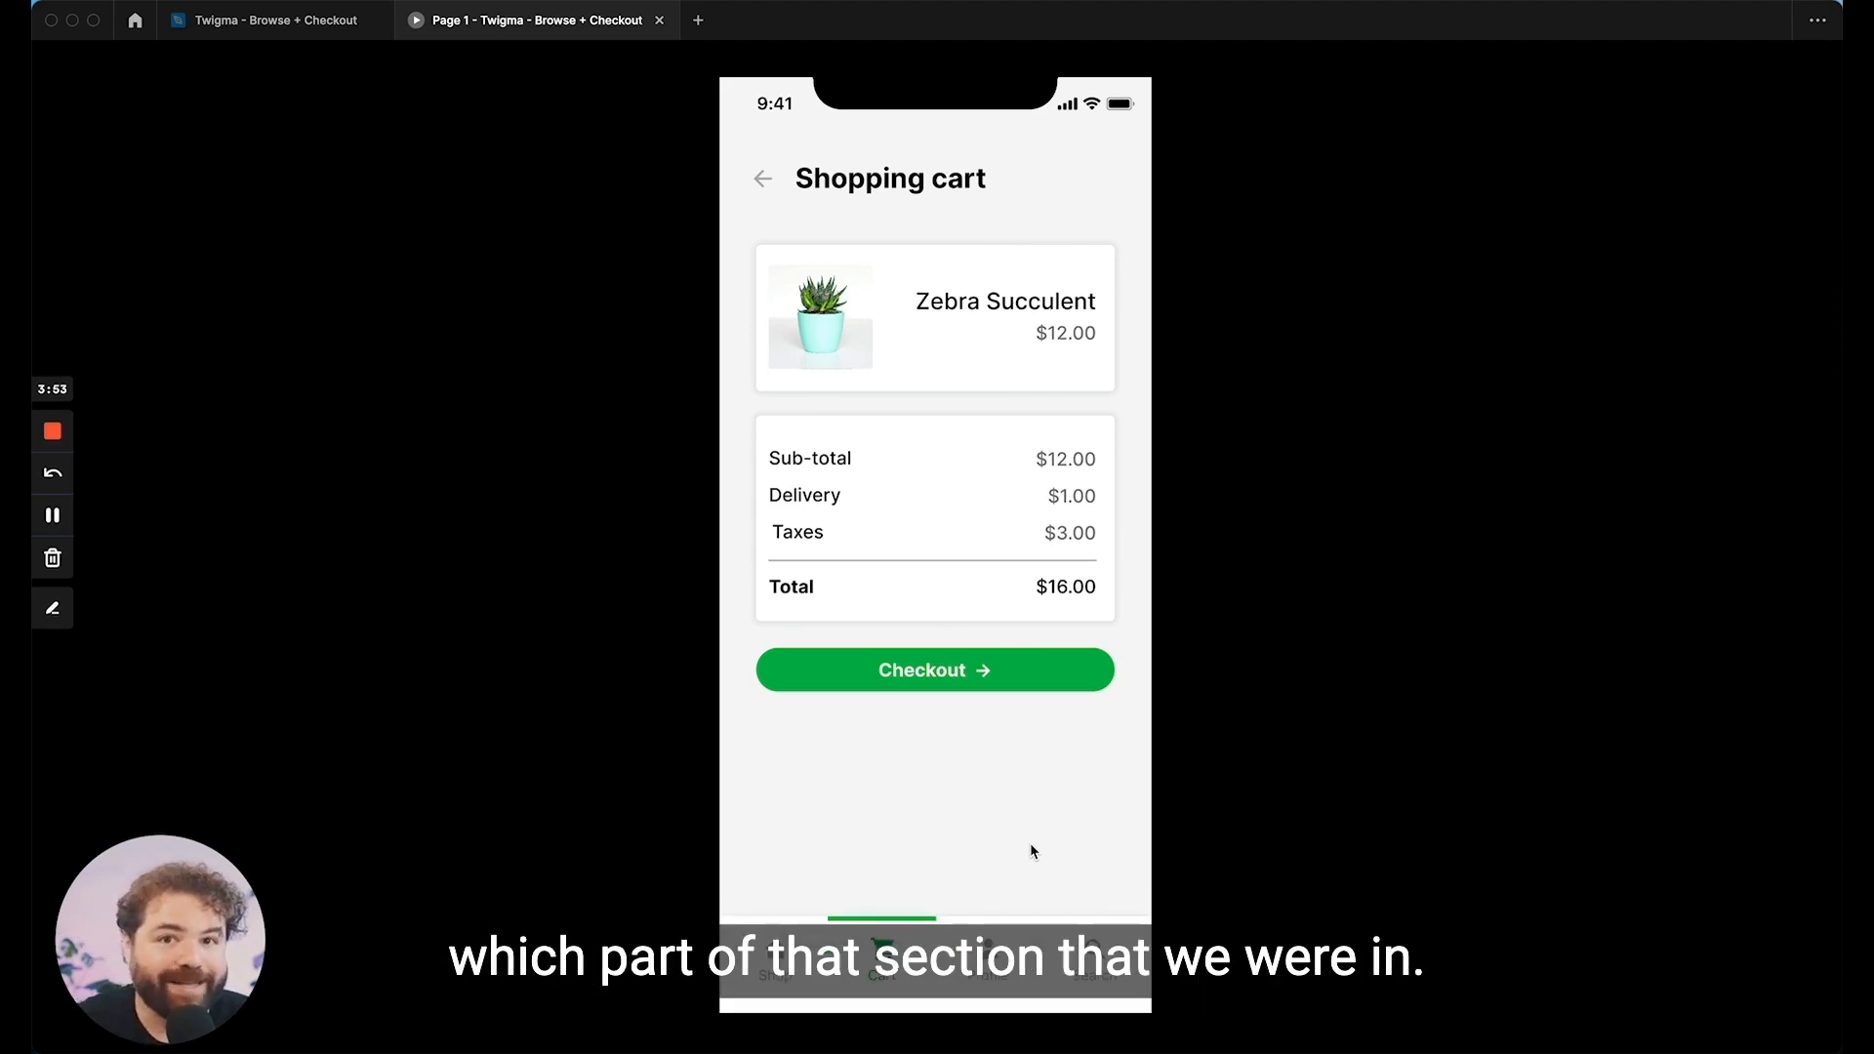
pyautogui.click(773, 961)
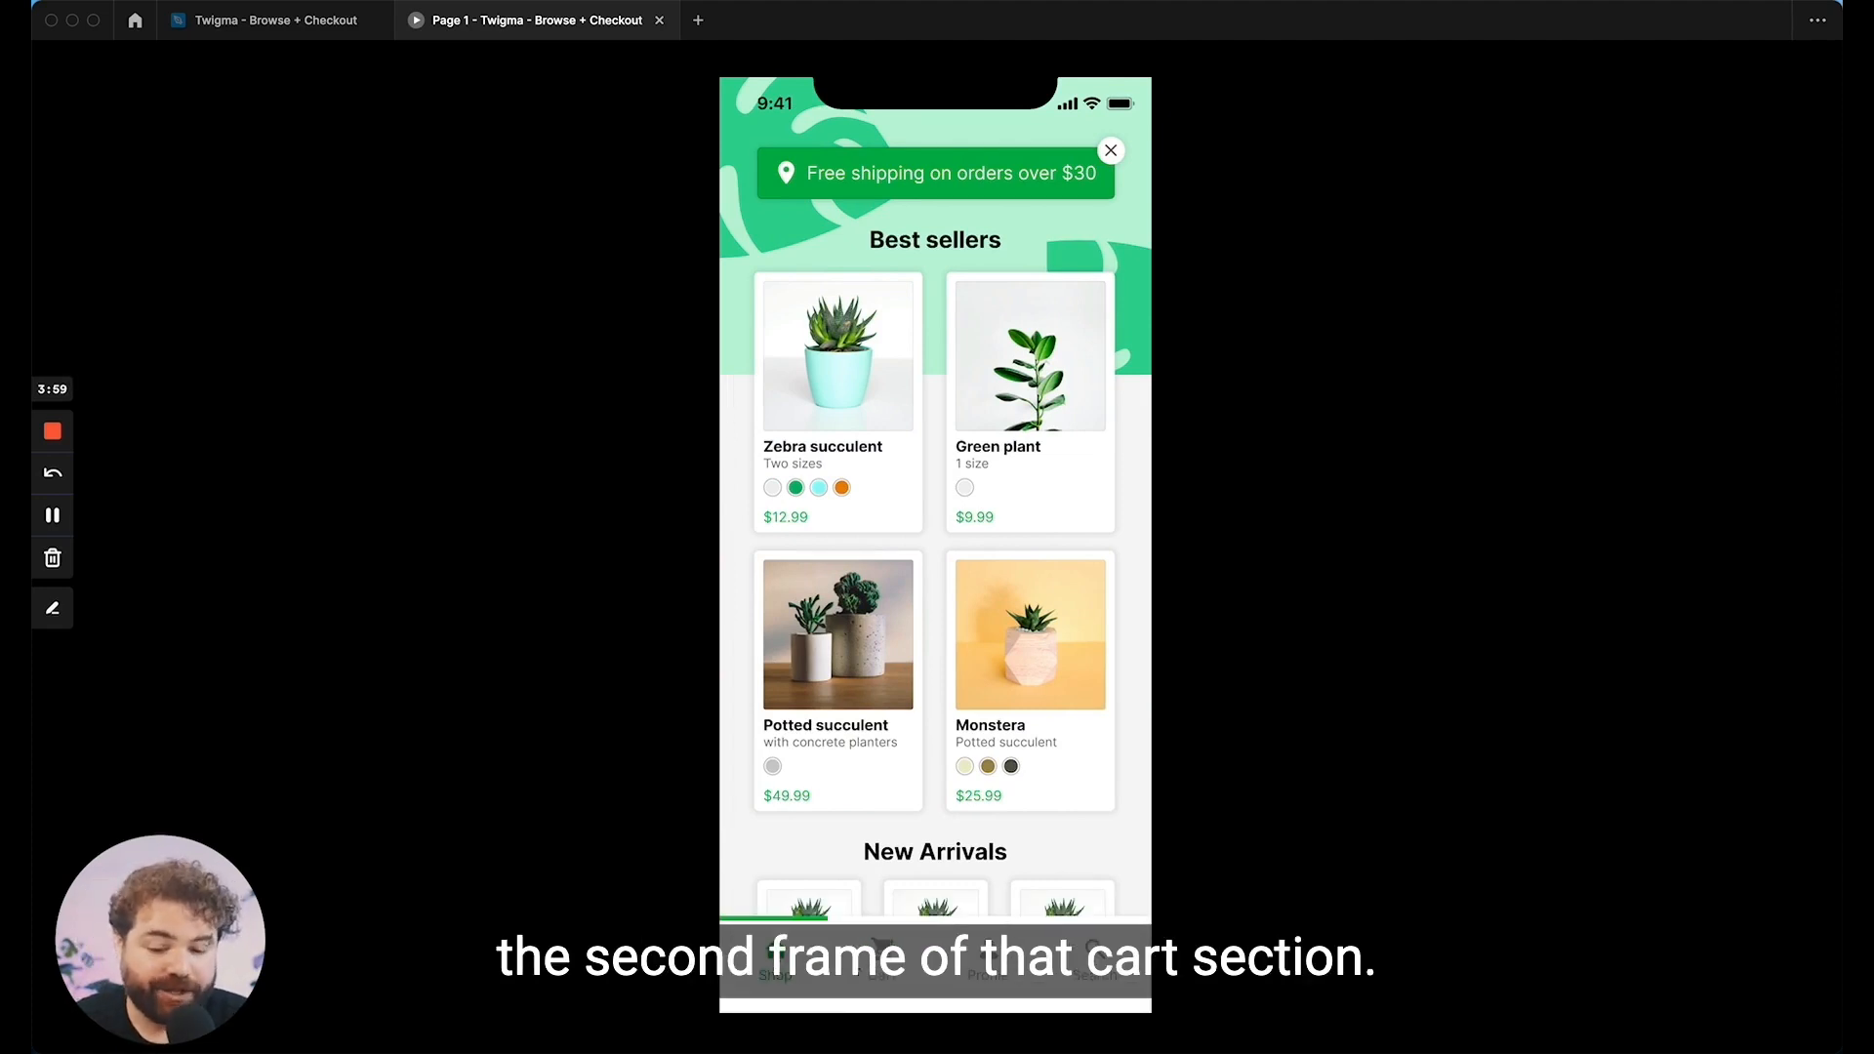
pyautogui.click(883, 959)
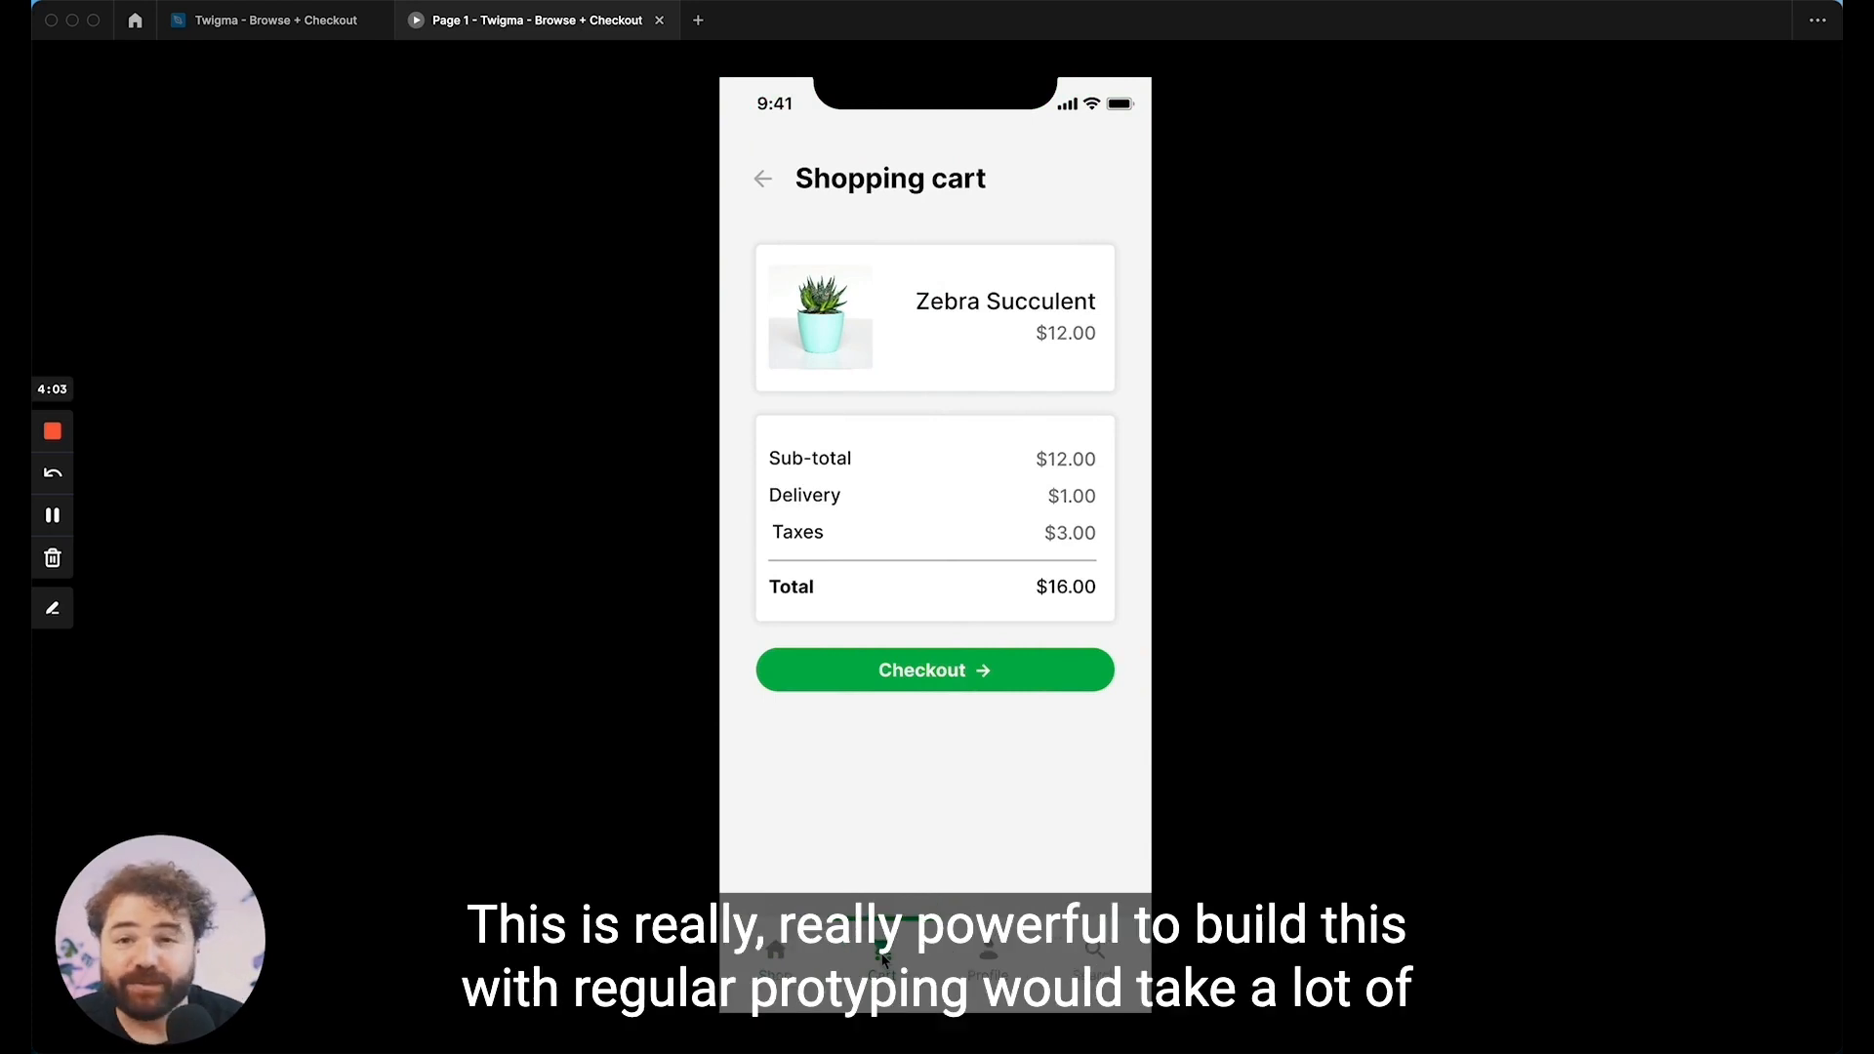
pyautogui.click(772, 959)
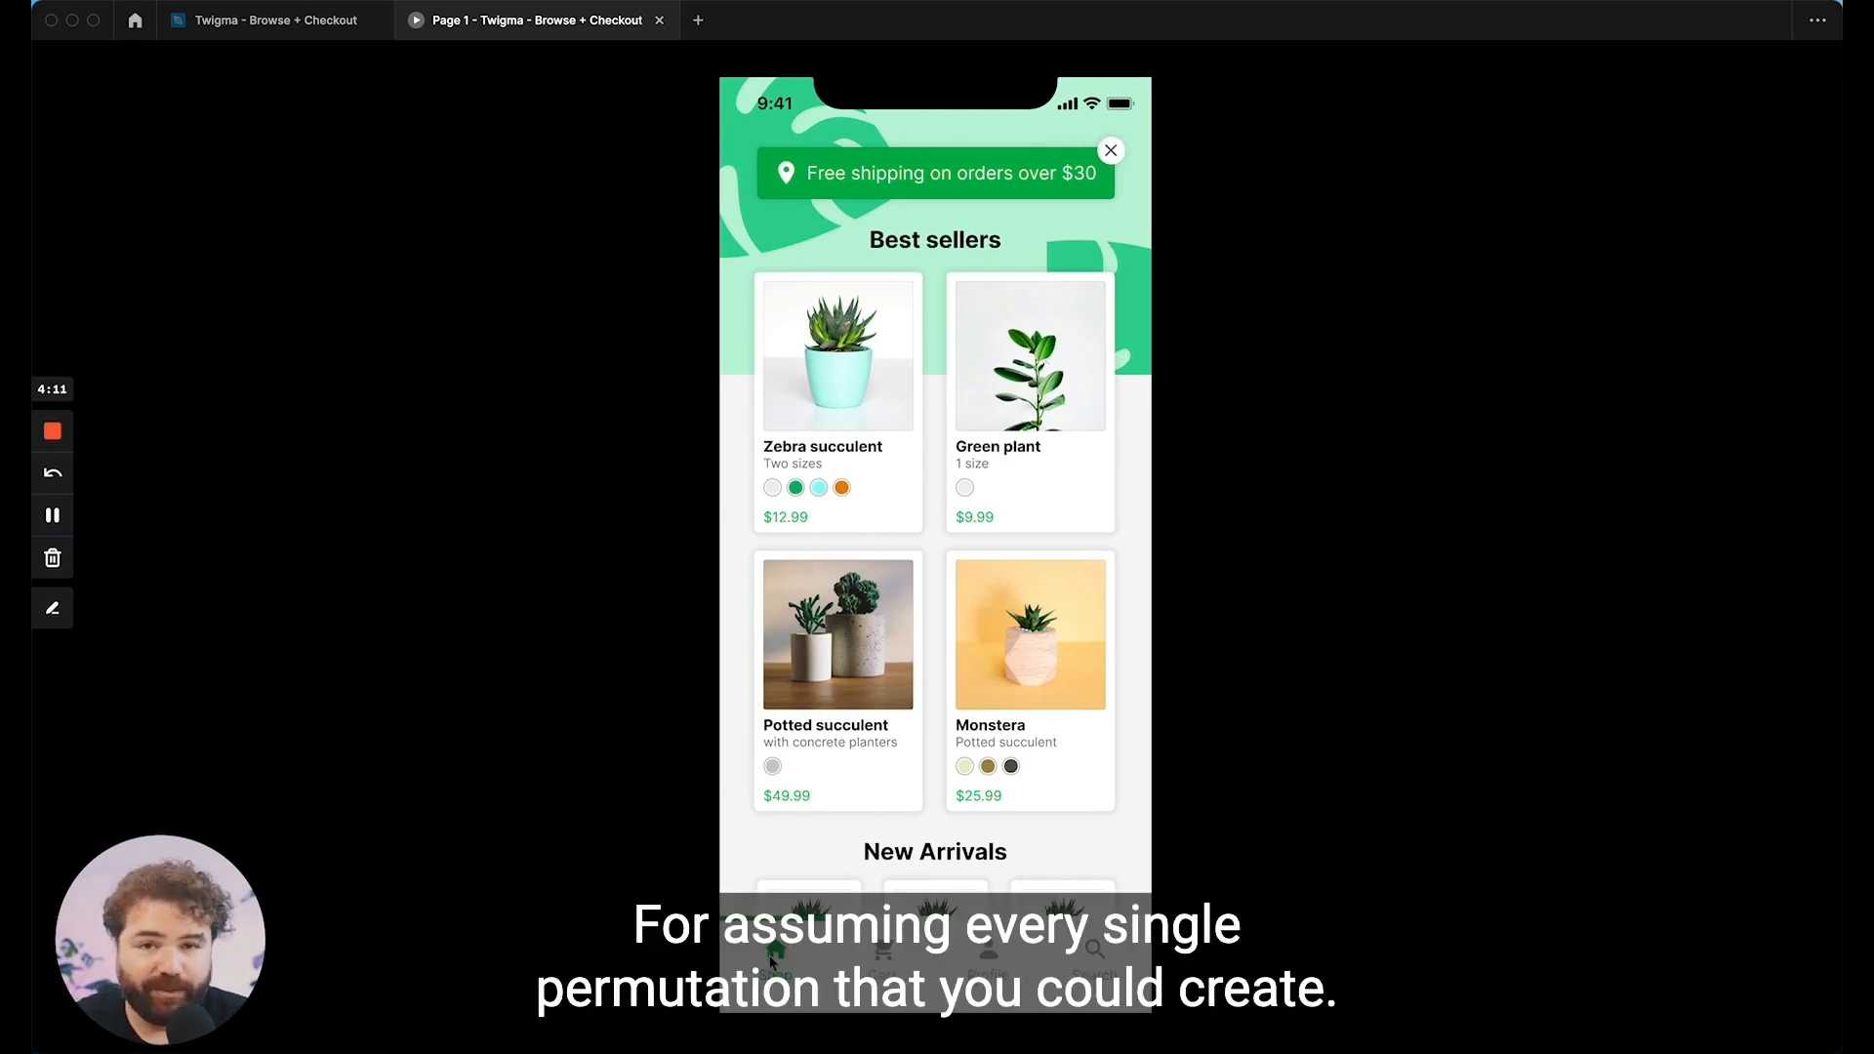
# Step: Return to the Twigma design file and review the prototype connections between the Browse and Cart sections
pyautogui.click(337, 27)
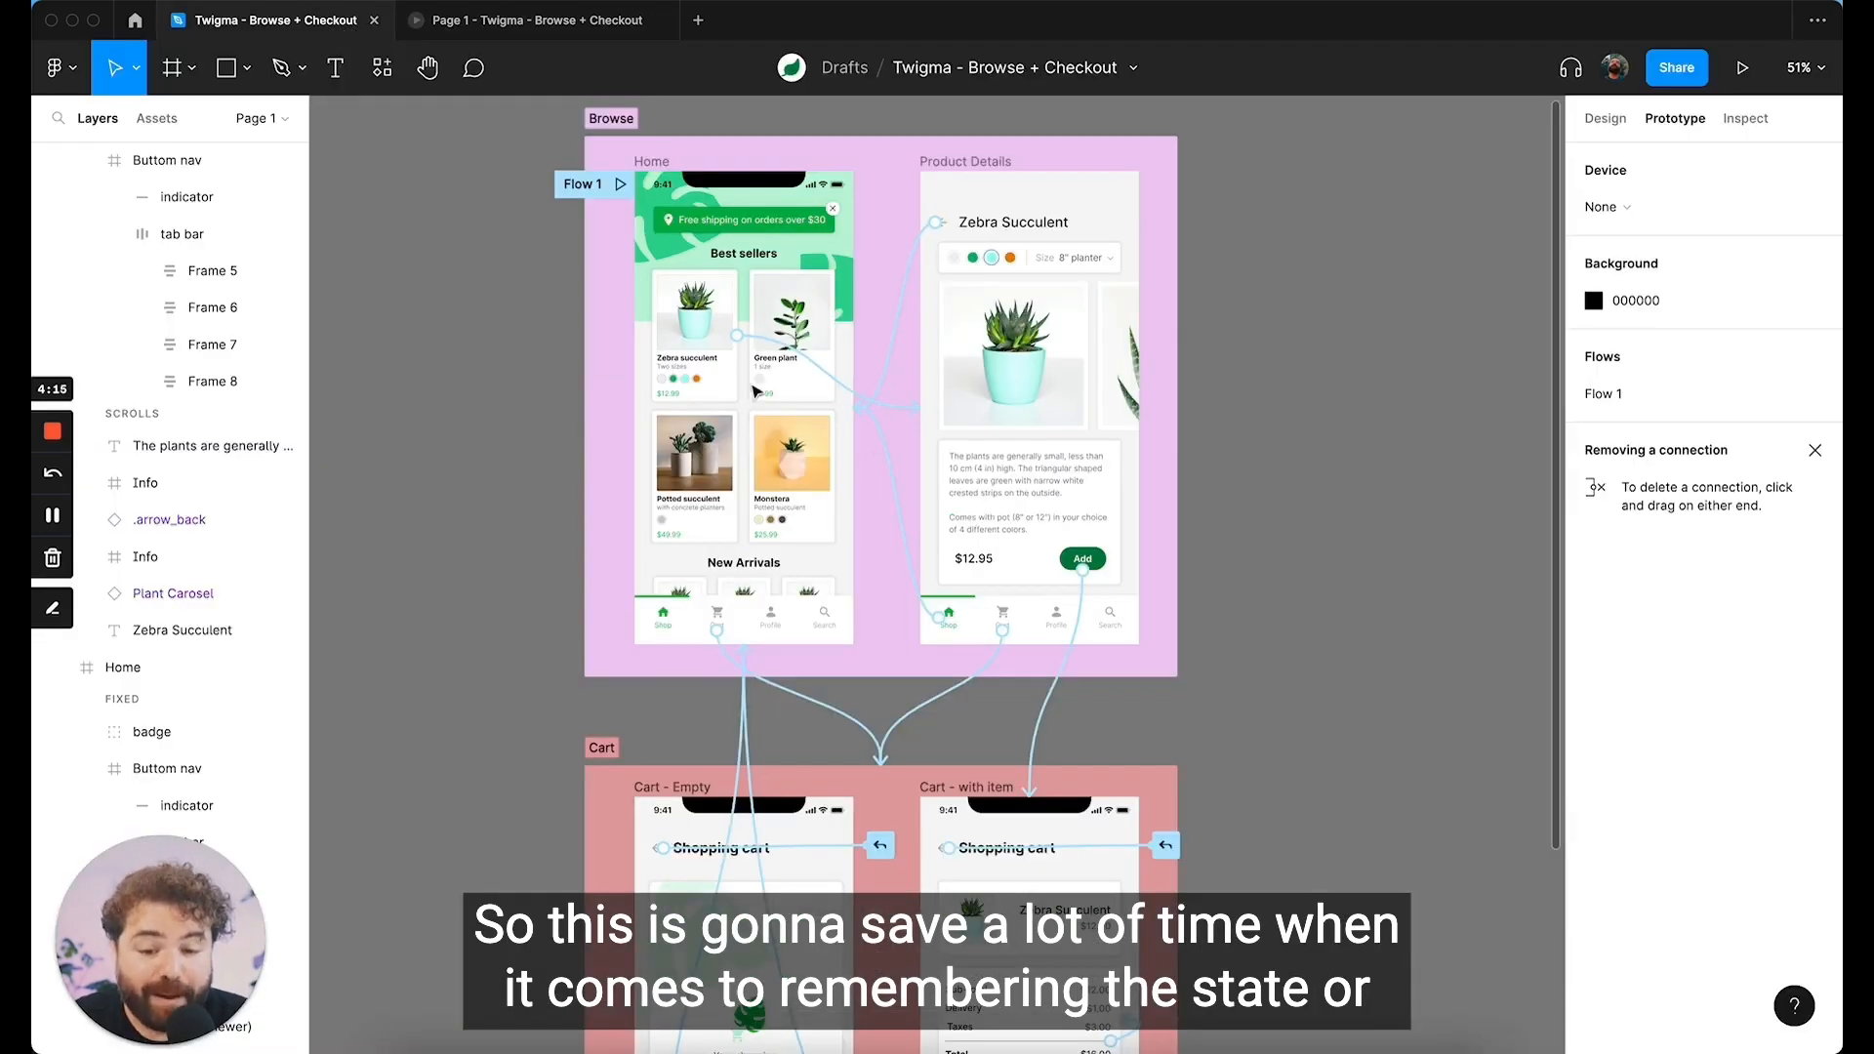
pyautogui.scroll(1, 796, 212)
pyautogui.scroll(-1, 834, 540)
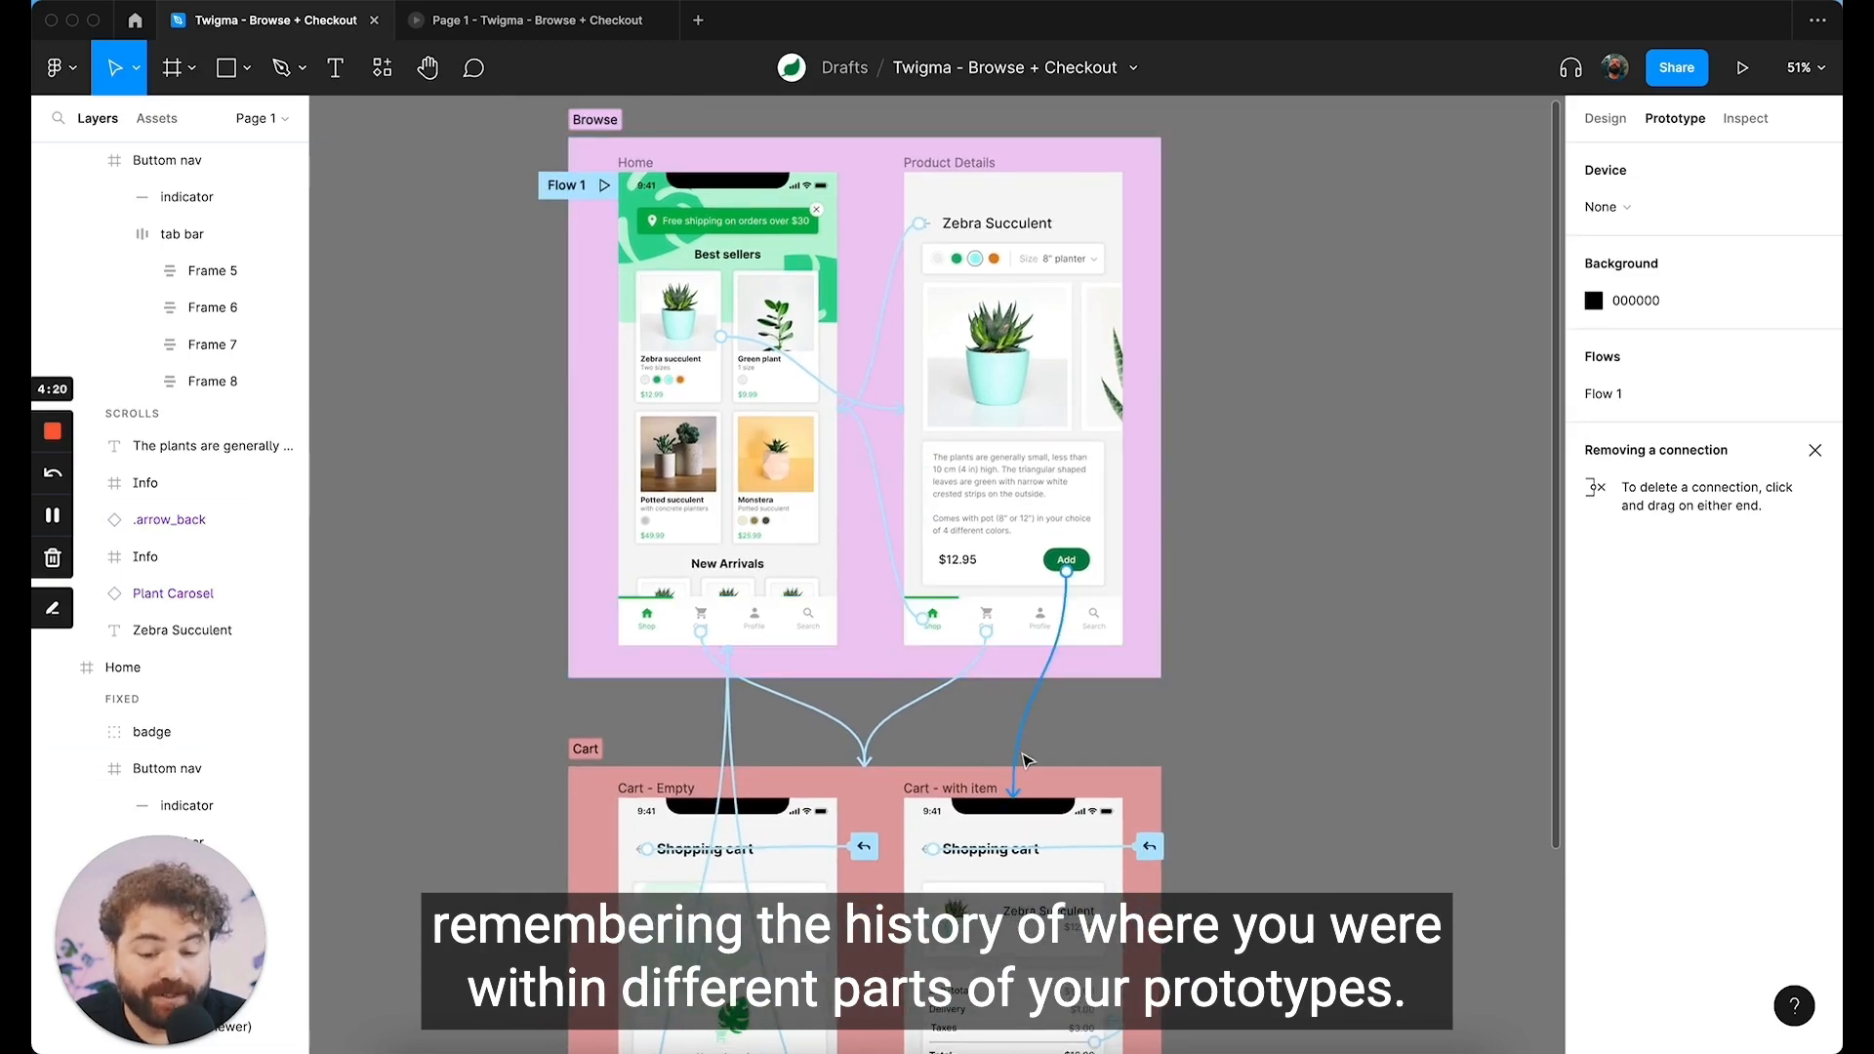
pyautogui.hscroll(1, 1028, 761)
pyautogui.scroll(-3, 1027, 761)
pyautogui.hscroll(1, 1027, 761)
pyautogui.scroll(1, 986, 783)
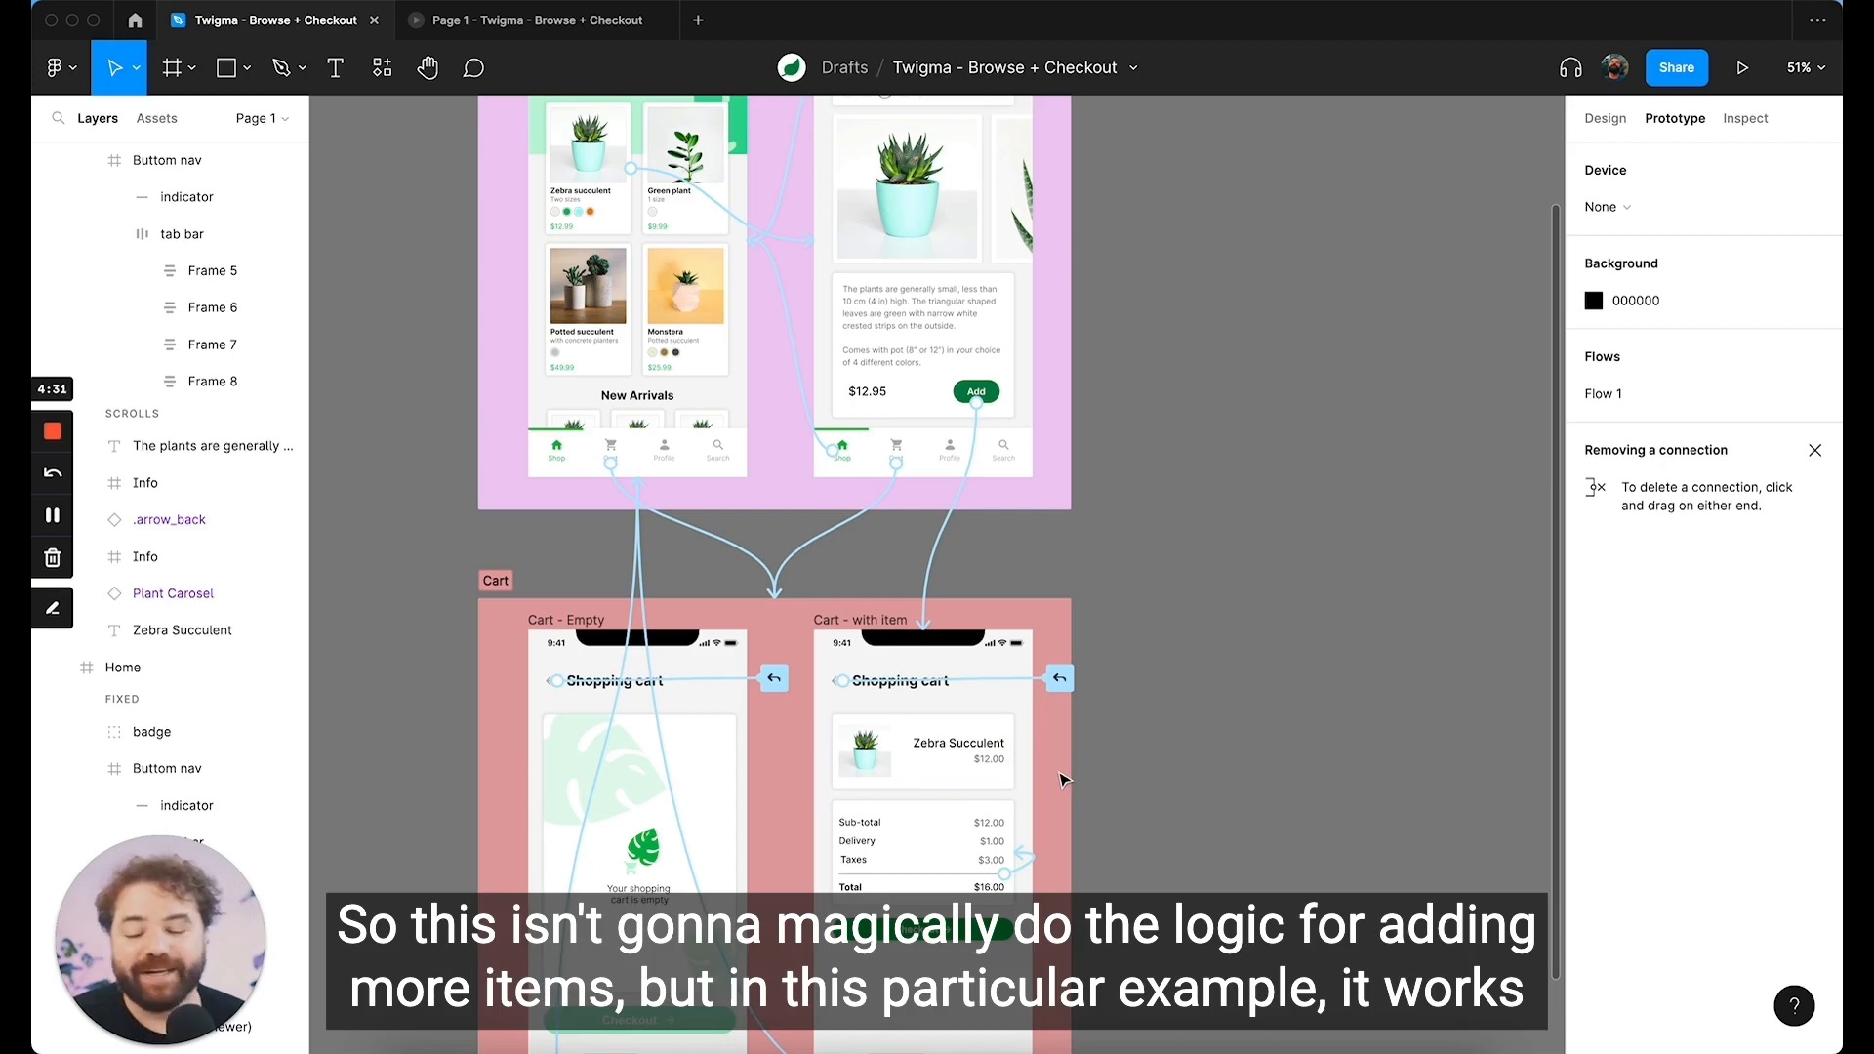
pyautogui.scroll(3, 1059, 778)
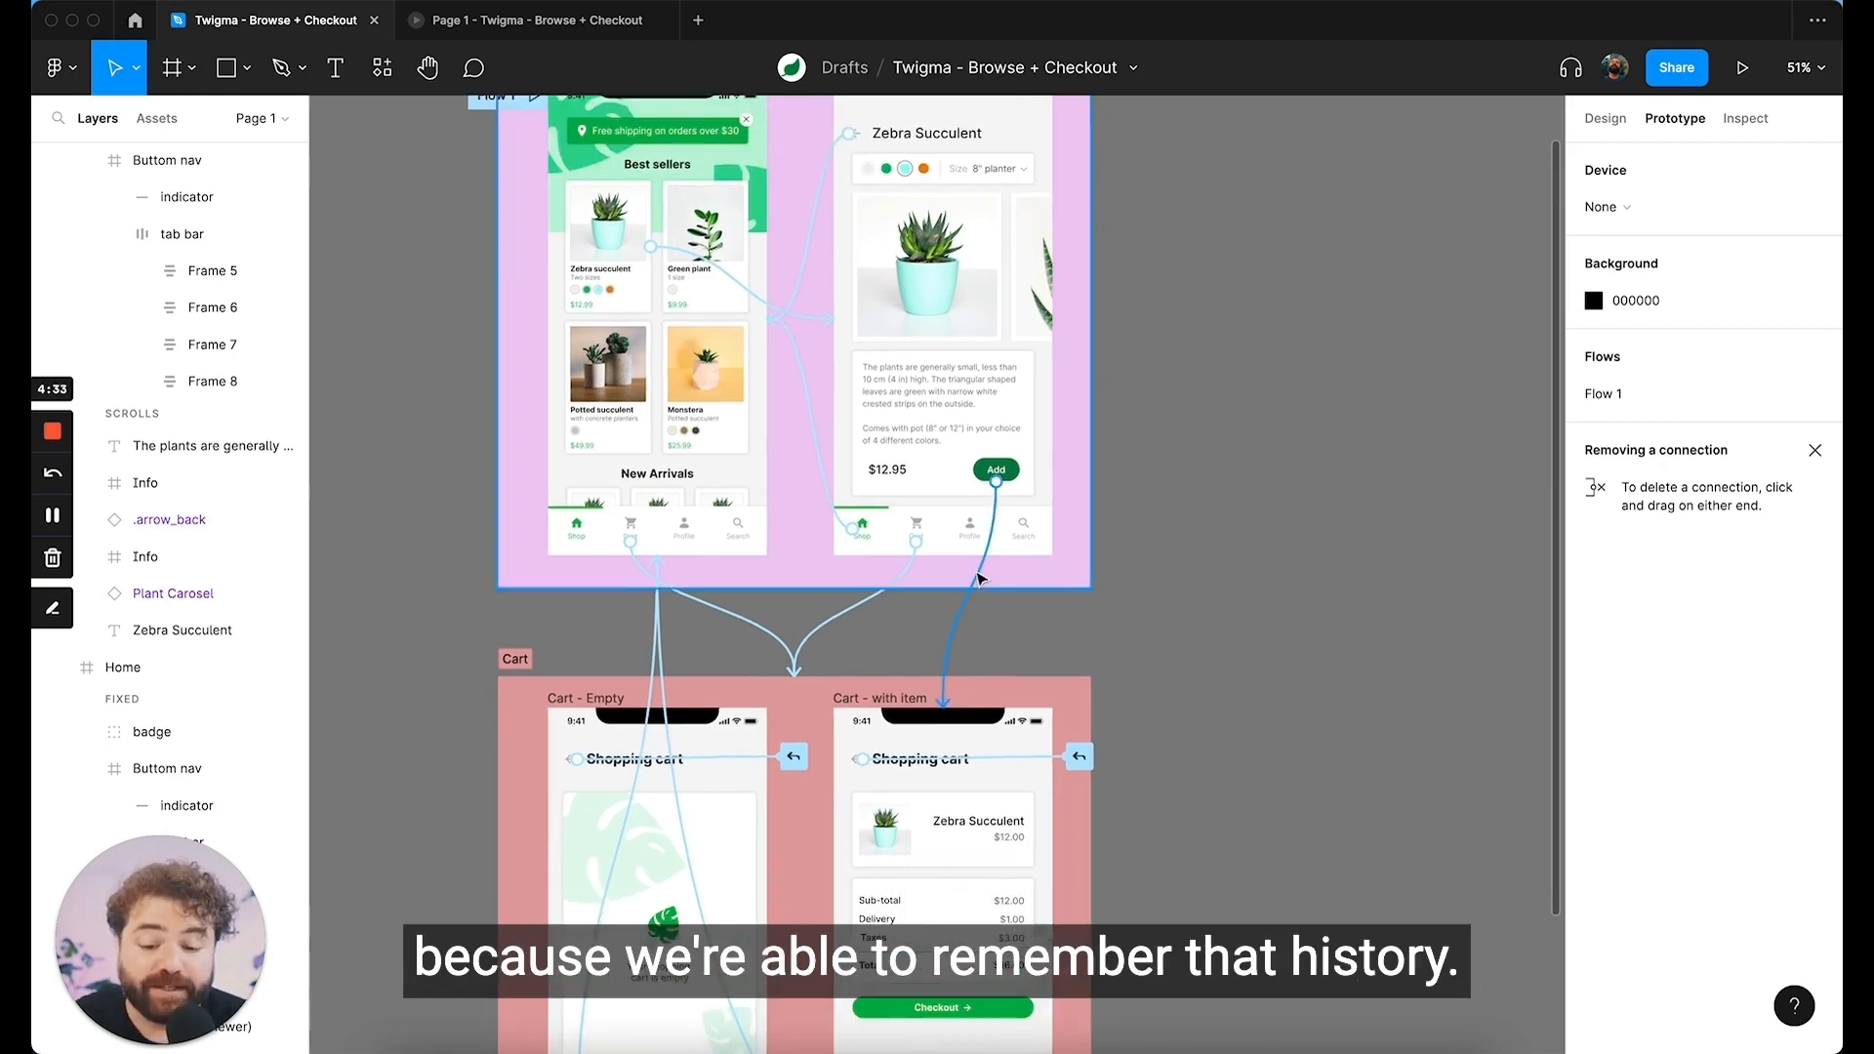
pyautogui.scroll(2, 827, 841)
pyautogui.scroll(2, 1288, 802)
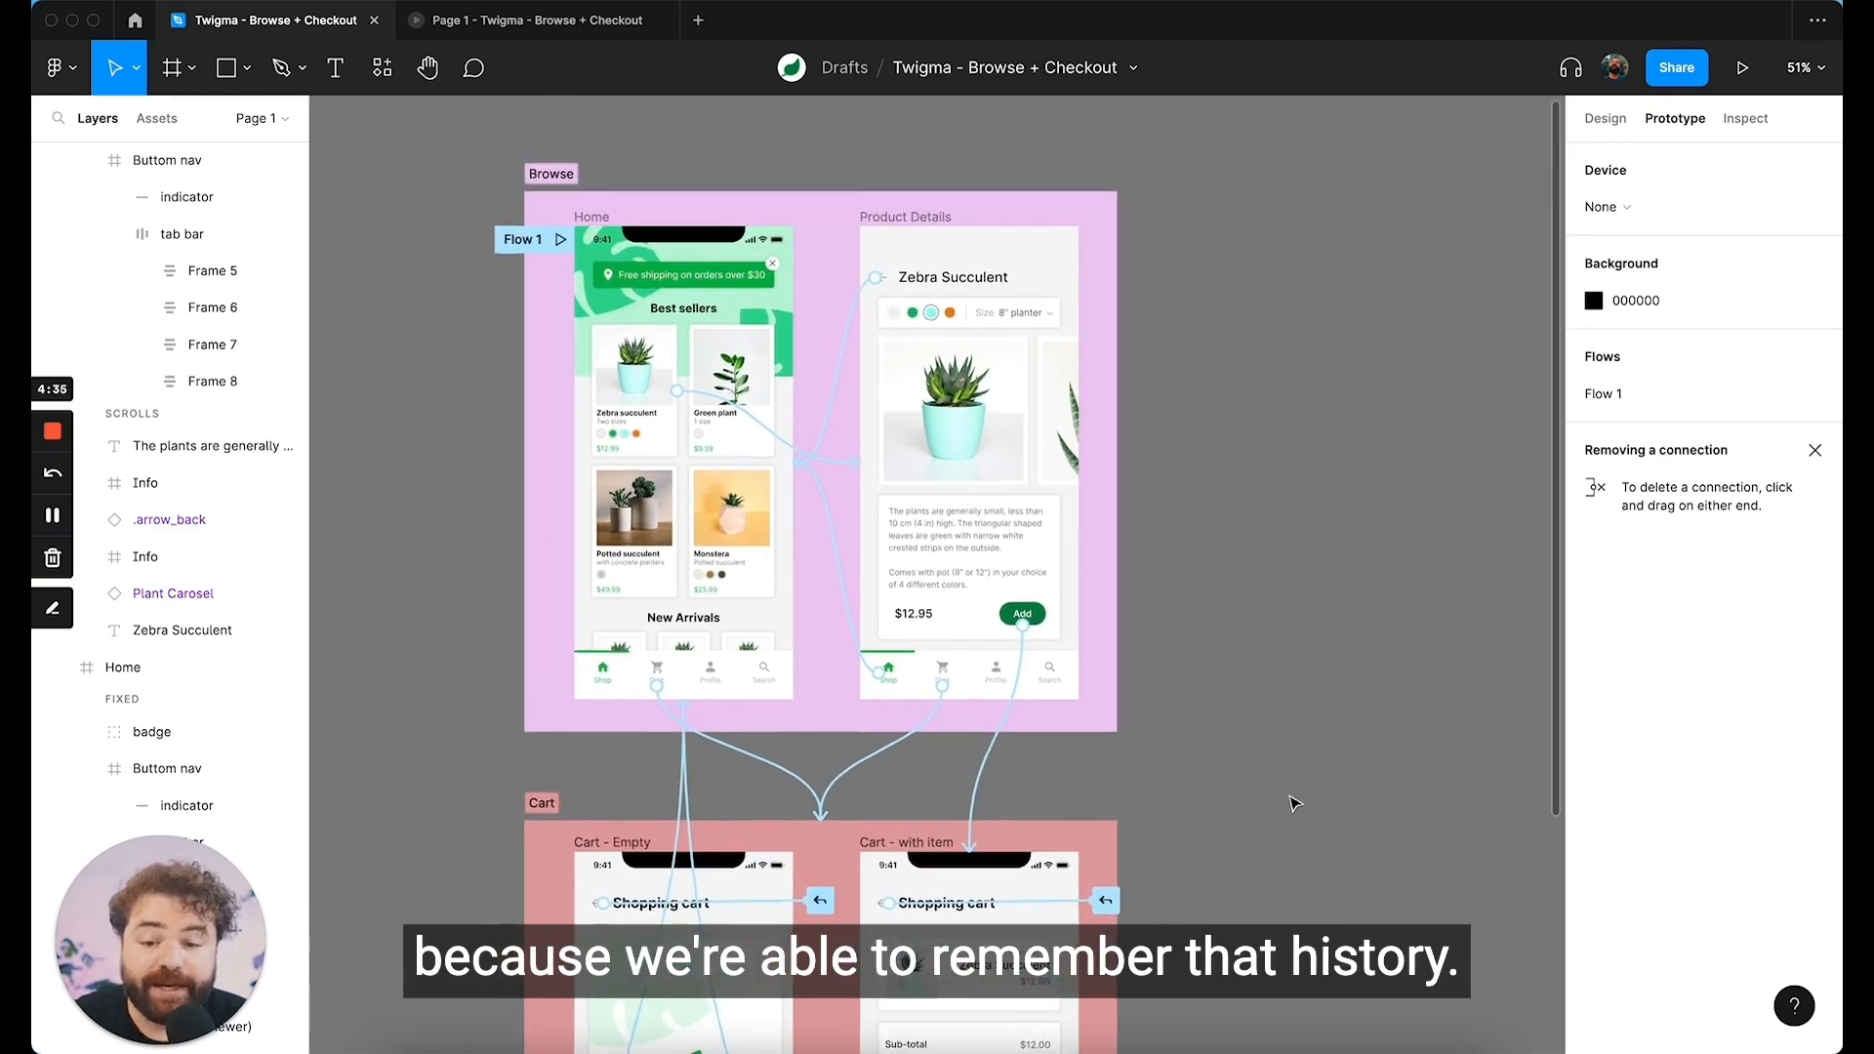
pyautogui.hscroll(-2, 1293, 803)
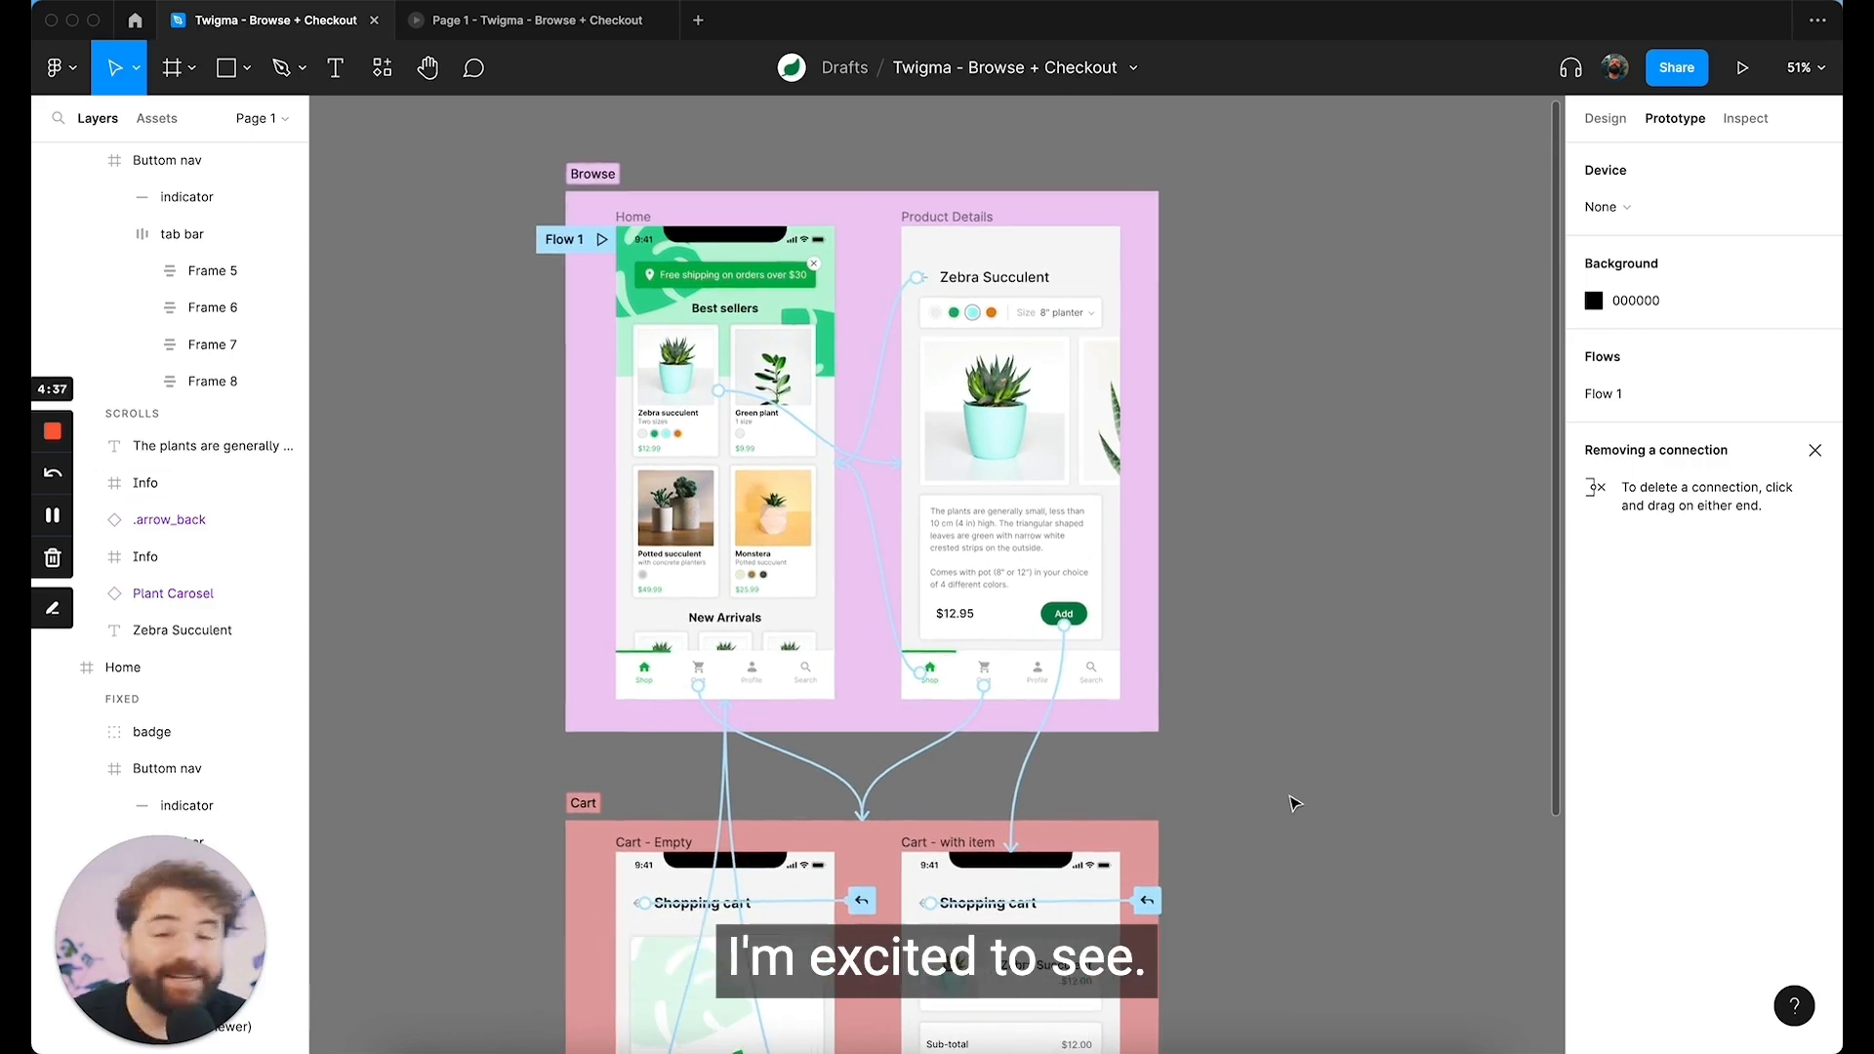